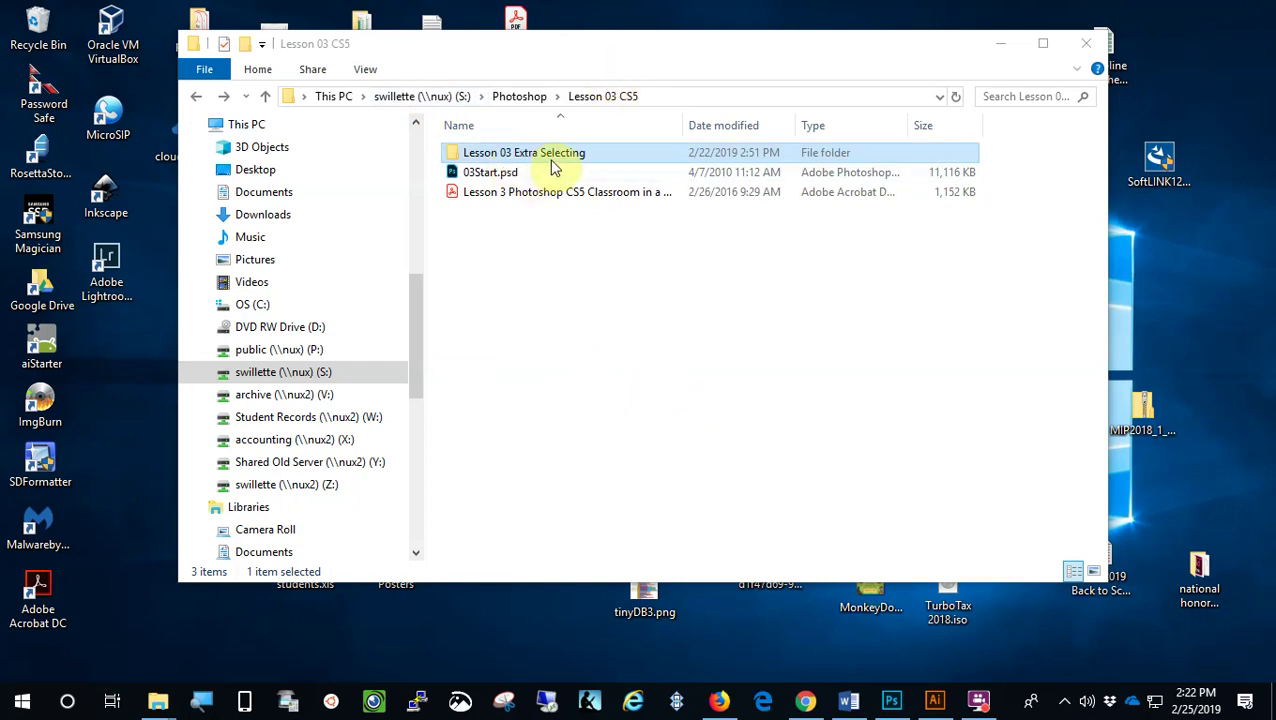
Open sky.jpg from the Lesson 03 Extra Selecting folder in Adobe Photoshop CC 2018.
{"action": "double_click", "coordinate": [453, 158]}
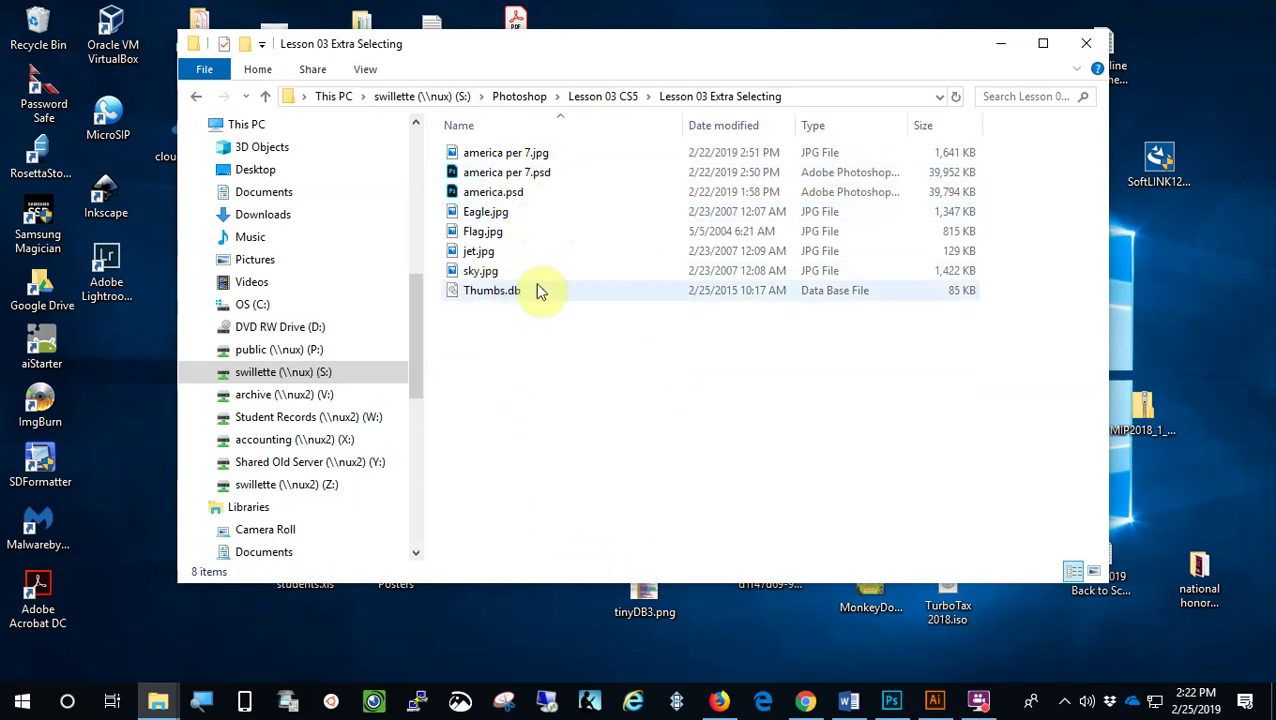
{"action": "right_click", "coordinate": [463, 271]}
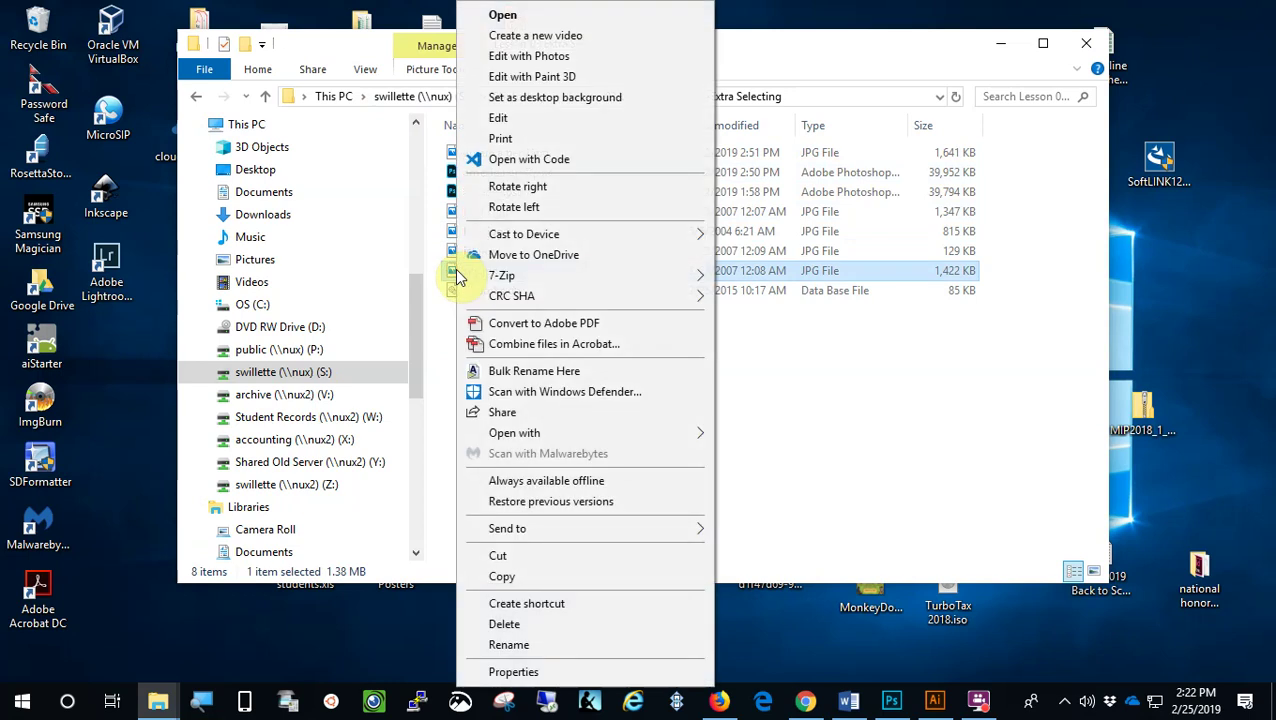
{"action": "mouse_move", "coordinate": [517, 441]}
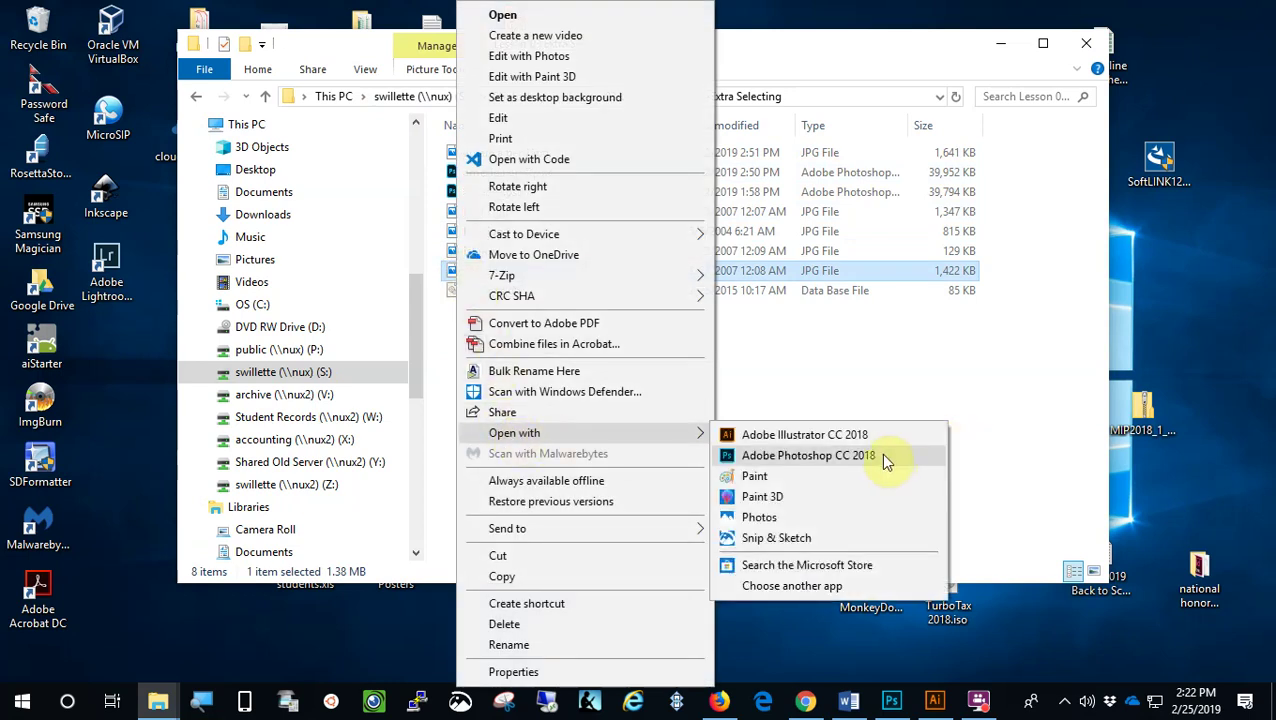
{"action": "left_click", "coordinate": [815, 456]}
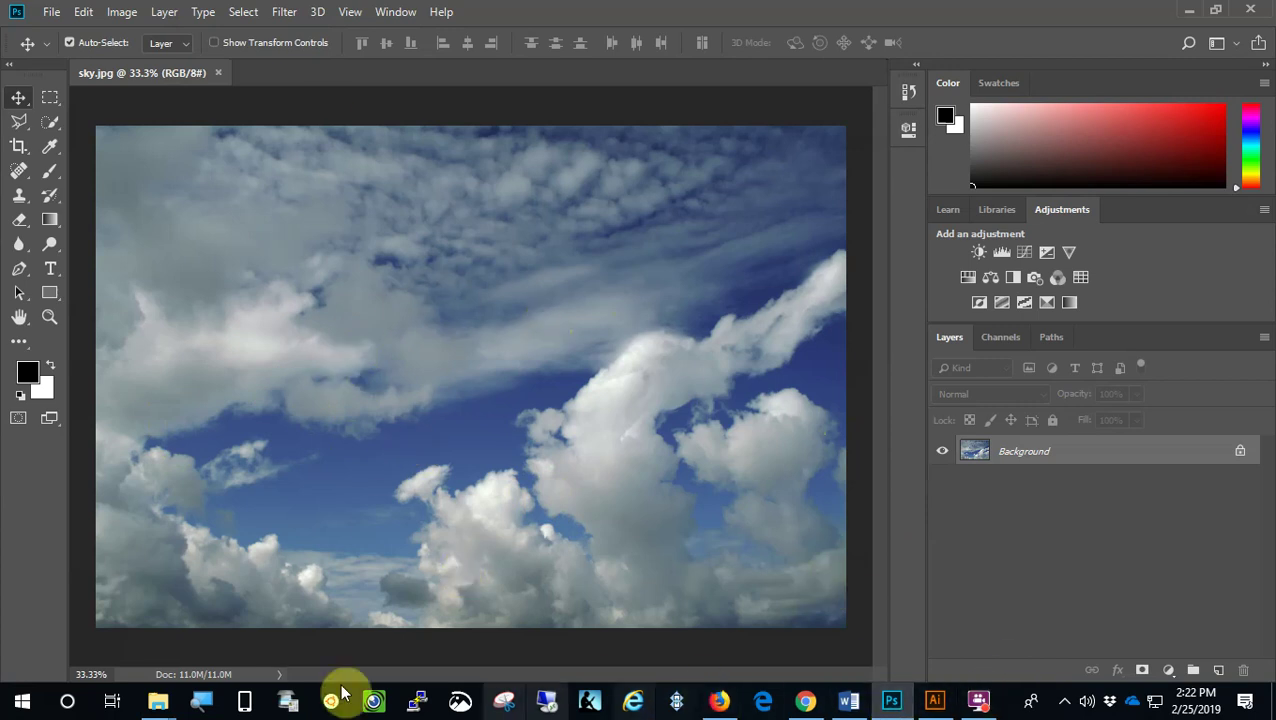
Place Flag.jpg from the Lesson 03 Extra Selecting folder onto the sky image as a new layer.
{"action": "mouse_move", "coordinate": [160, 705]}
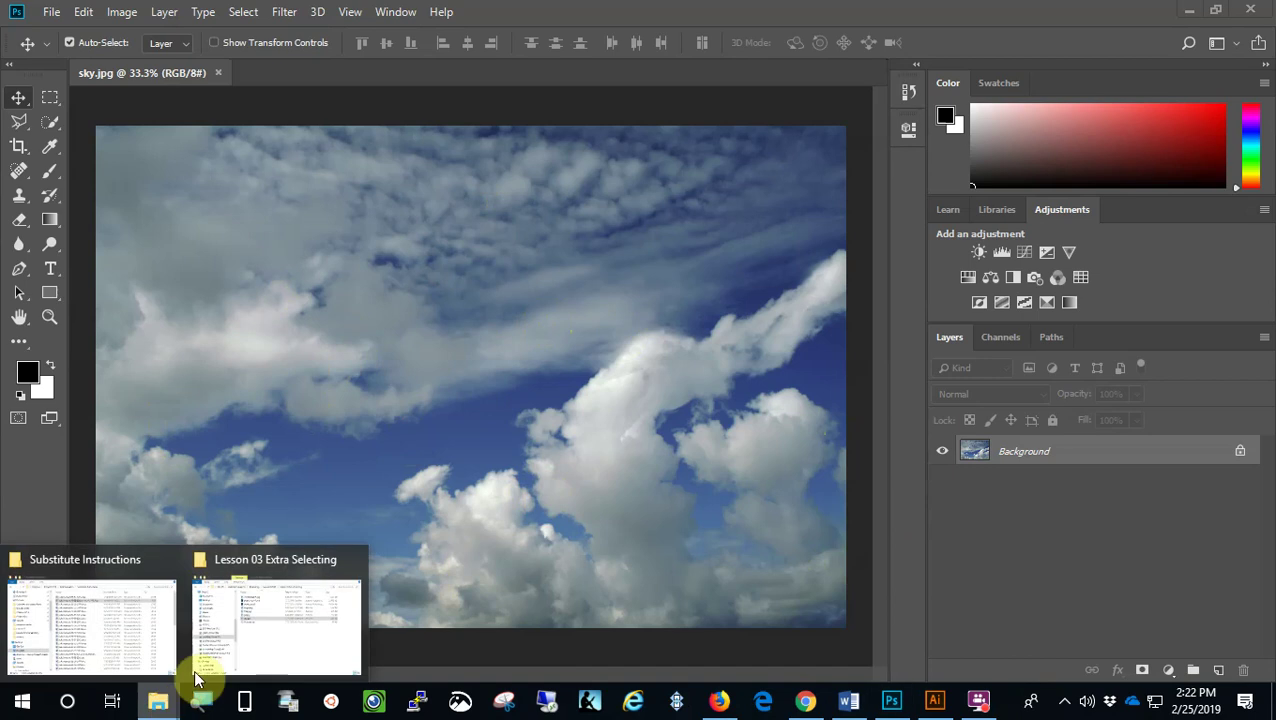
{"action": "left_click", "coordinate": [288, 628]}
{"action": "left_click_drag", "start_coordinate": [670, 44], "coordinate": [1124, 55]}
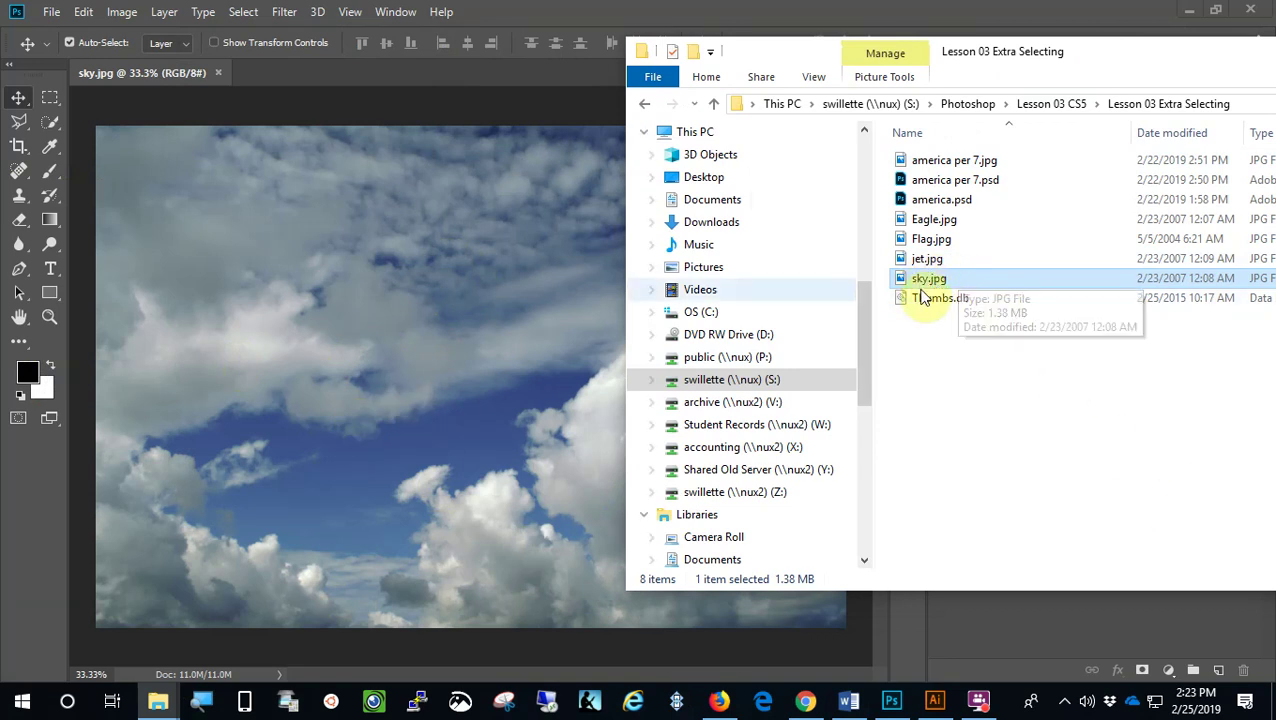
{"action": "left_click_drag", "start_coordinate": [903, 243], "coordinate": [444, 390]}
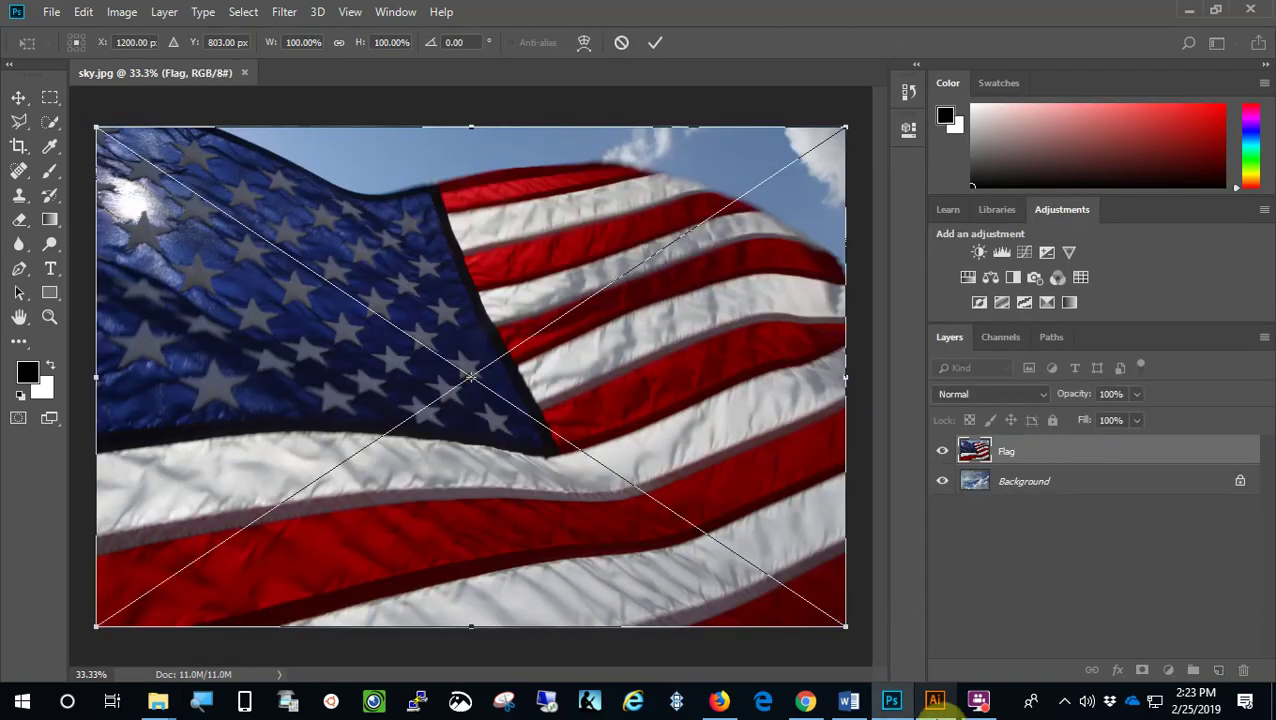
Try to bring Eagle.jpg from the lesson folder into Photoshop.
{"action": "mouse_move", "coordinate": [160, 697]}
{"action": "left_click", "coordinate": [263, 663]}
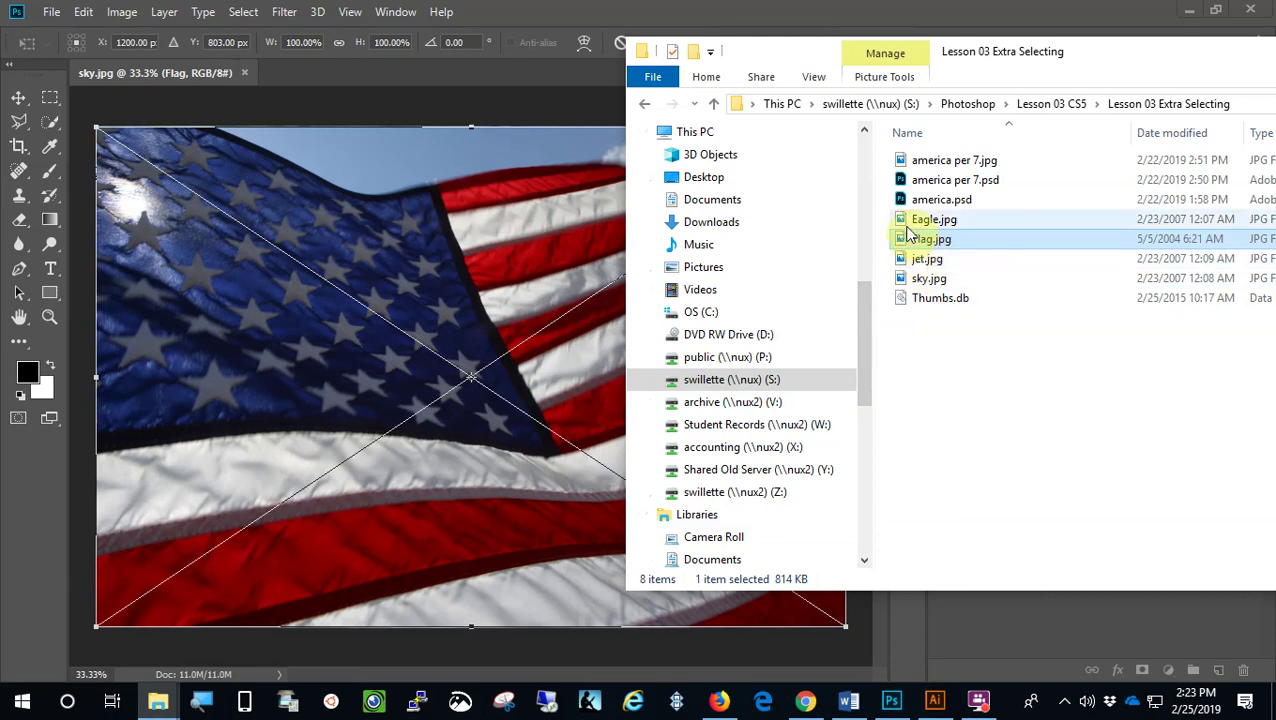
{"action": "left_click_drag", "start_coordinate": [906, 228], "coordinate": [537, 100]}
{"action": "left_click", "coordinate": [545, 78]}
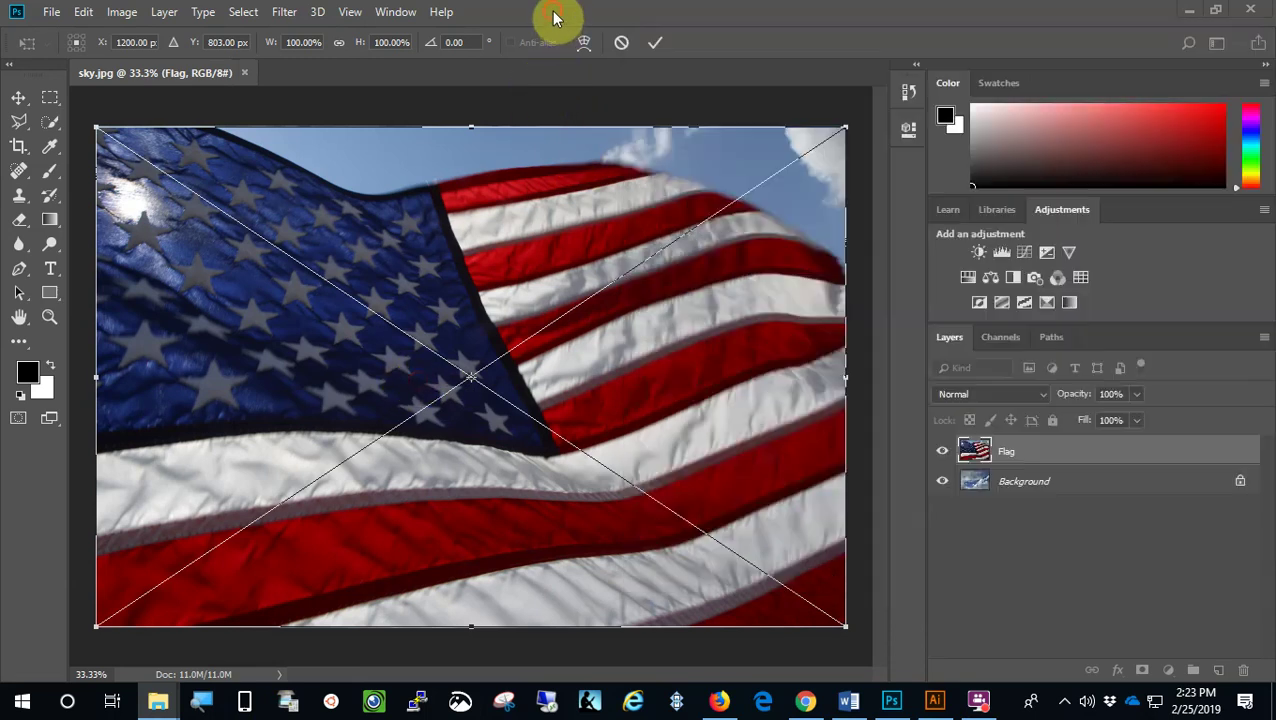
Commit the flag placement, and place Eagle.jpg as a new layer above it at its default size.
{"action": "left_click", "coordinate": [656, 42]}
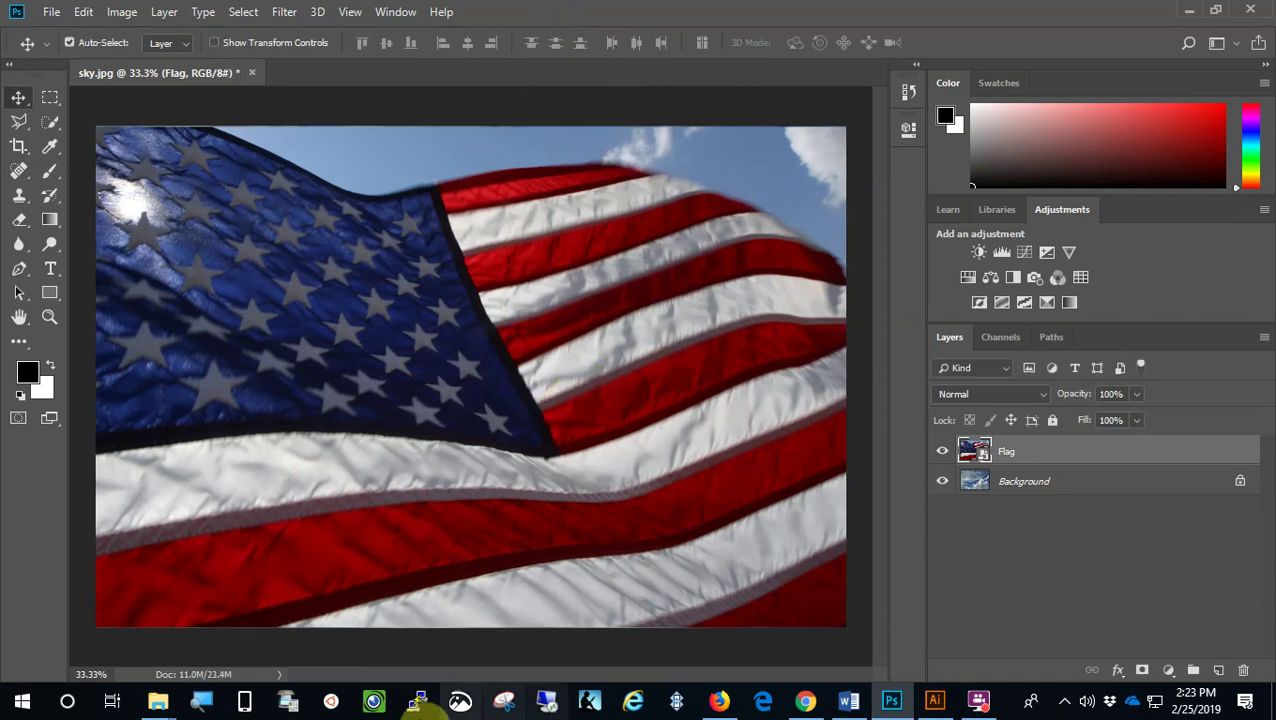
{"action": "mouse_move", "coordinate": [178, 708]}
{"action": "left_click", "coordinate": [276, 612]}
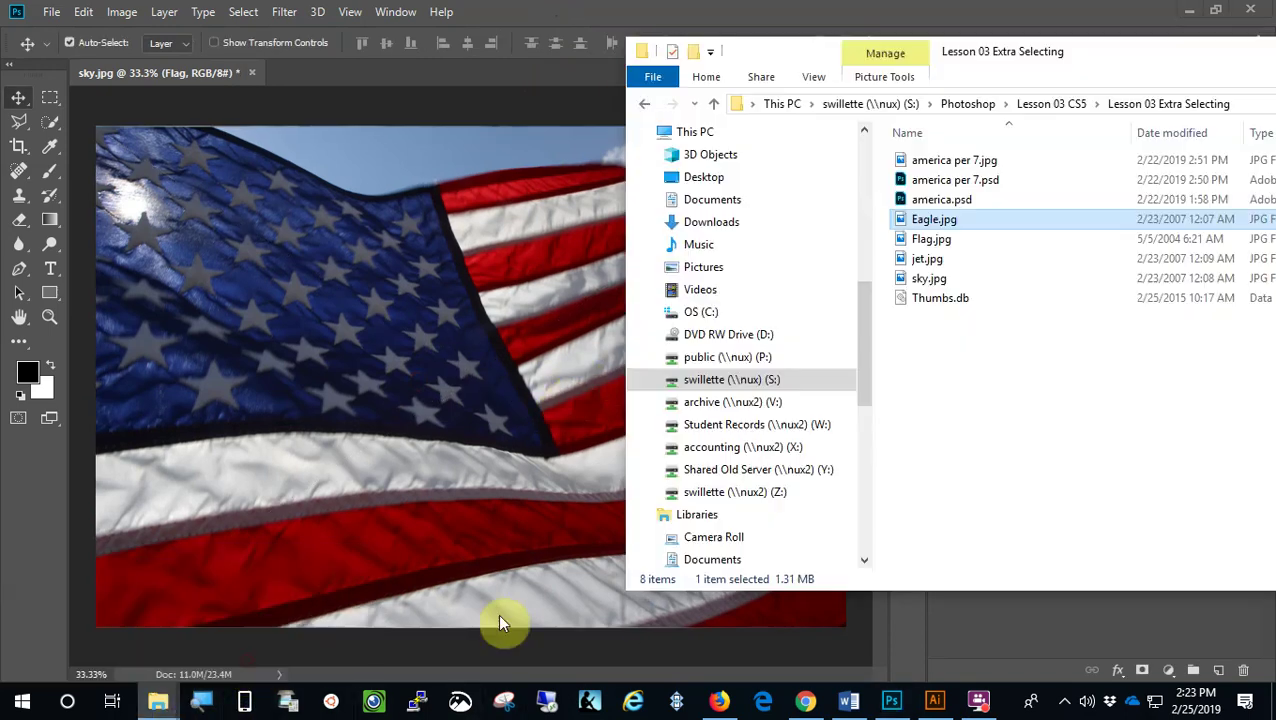
{"action": "left_click_drag", "start_coordinate": [905, 219], "coordinate": [505, 386]}
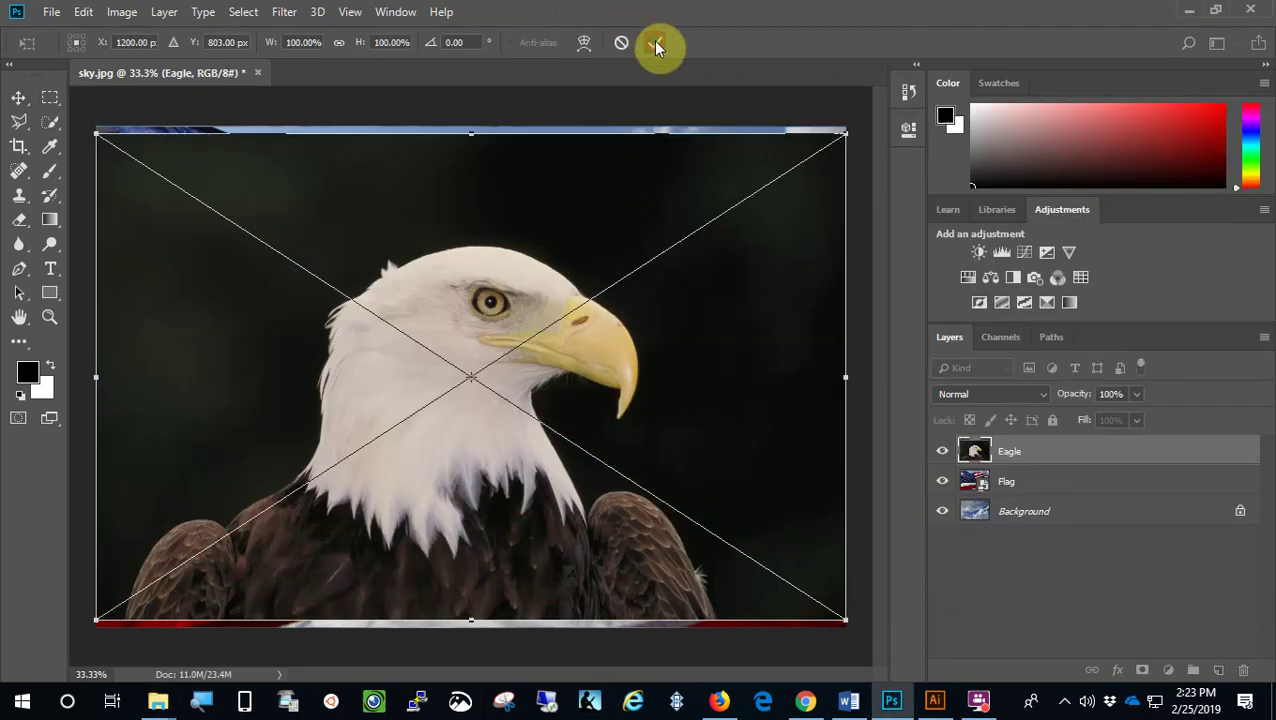
{"action": "left_click", "coordinate": [655, 44]}
Place jet.jpg from the lesson folder as a new layer above the Eagle layer and commit it.
{"action": "mouse_move", "coordinate": [170, 700]}
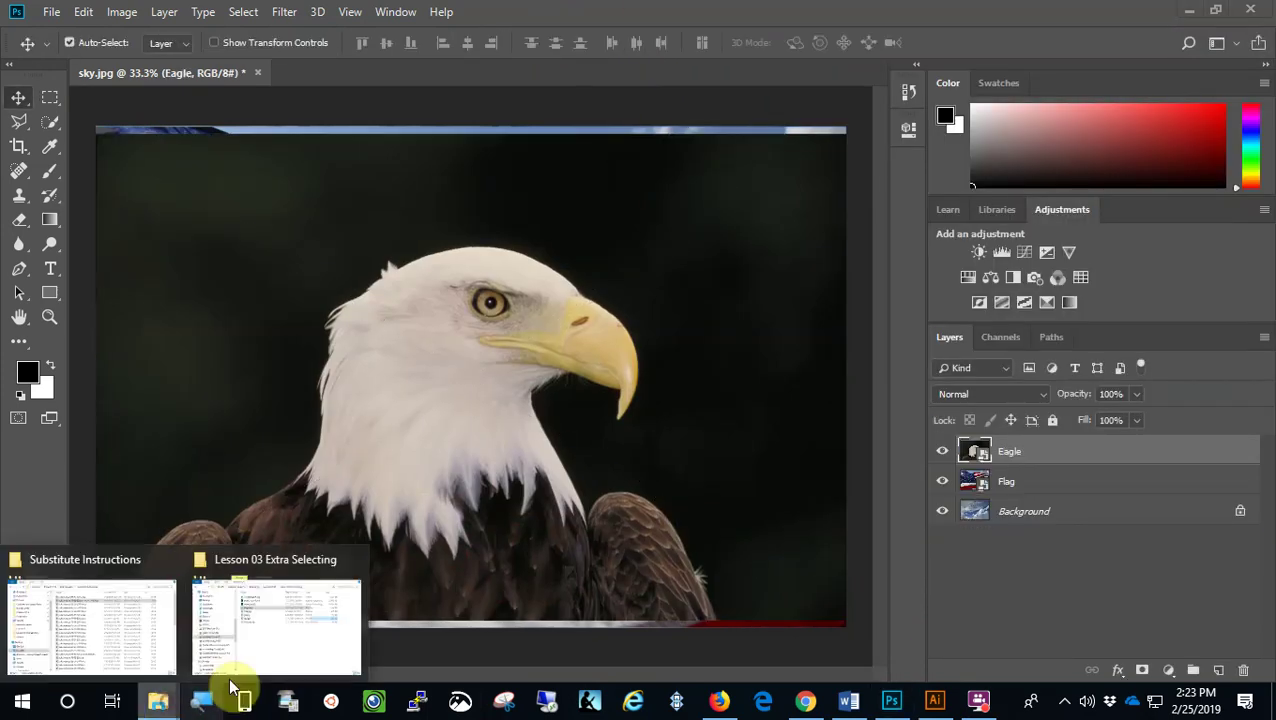
{"action": "left_click", "coordinate": [327, 606]}
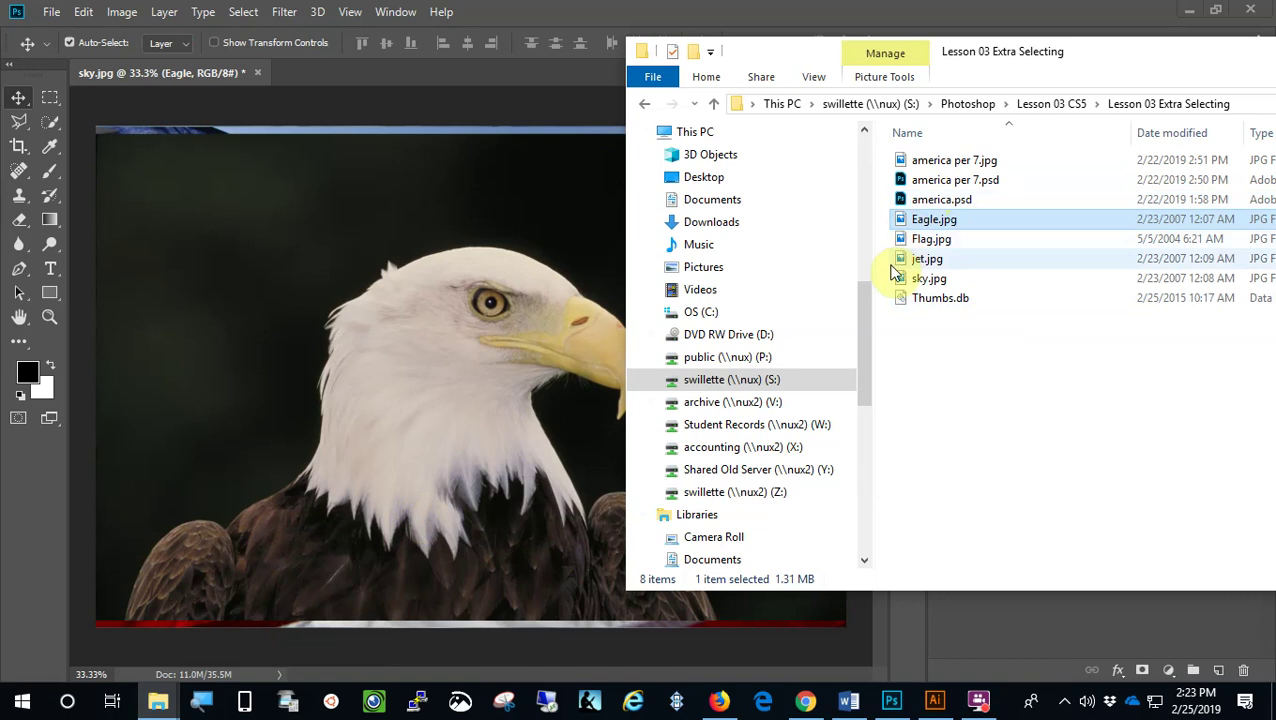
{"action": "left_click_drag", "start_coordinate": [905, 261], "coordinate": [453, 395]}
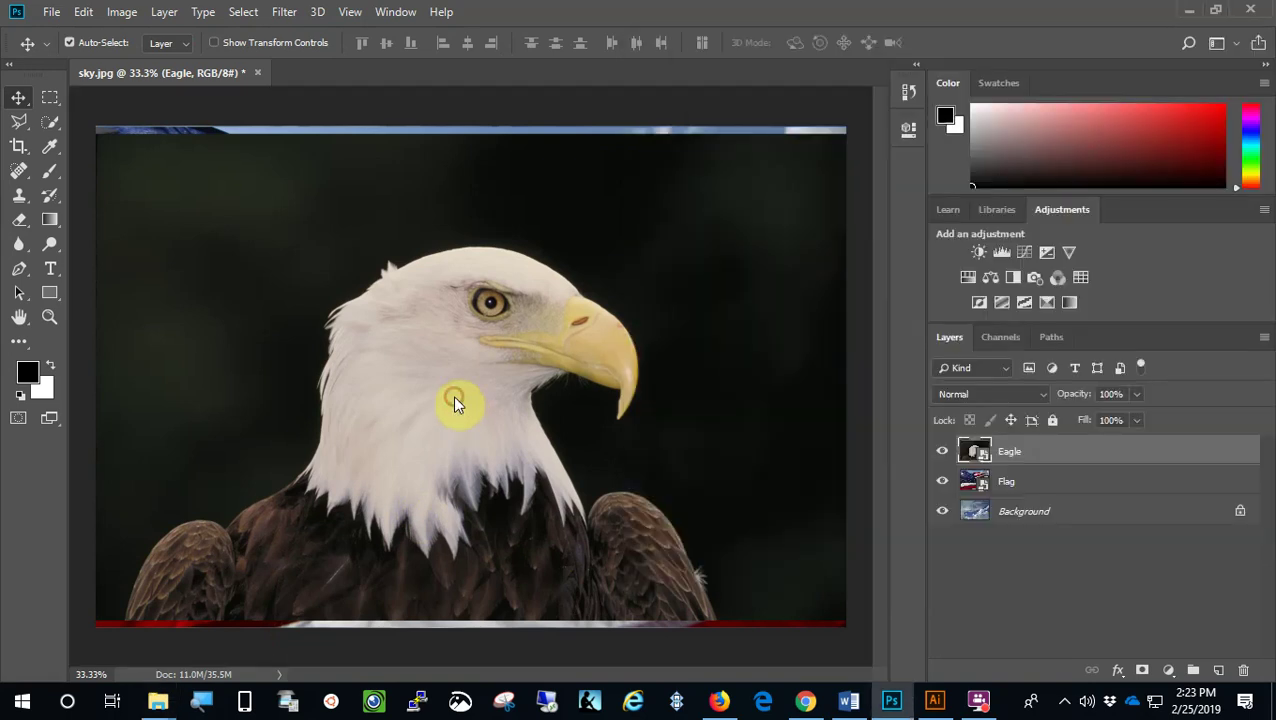
{"action": "left_click", "coordinate": [660, 44]}
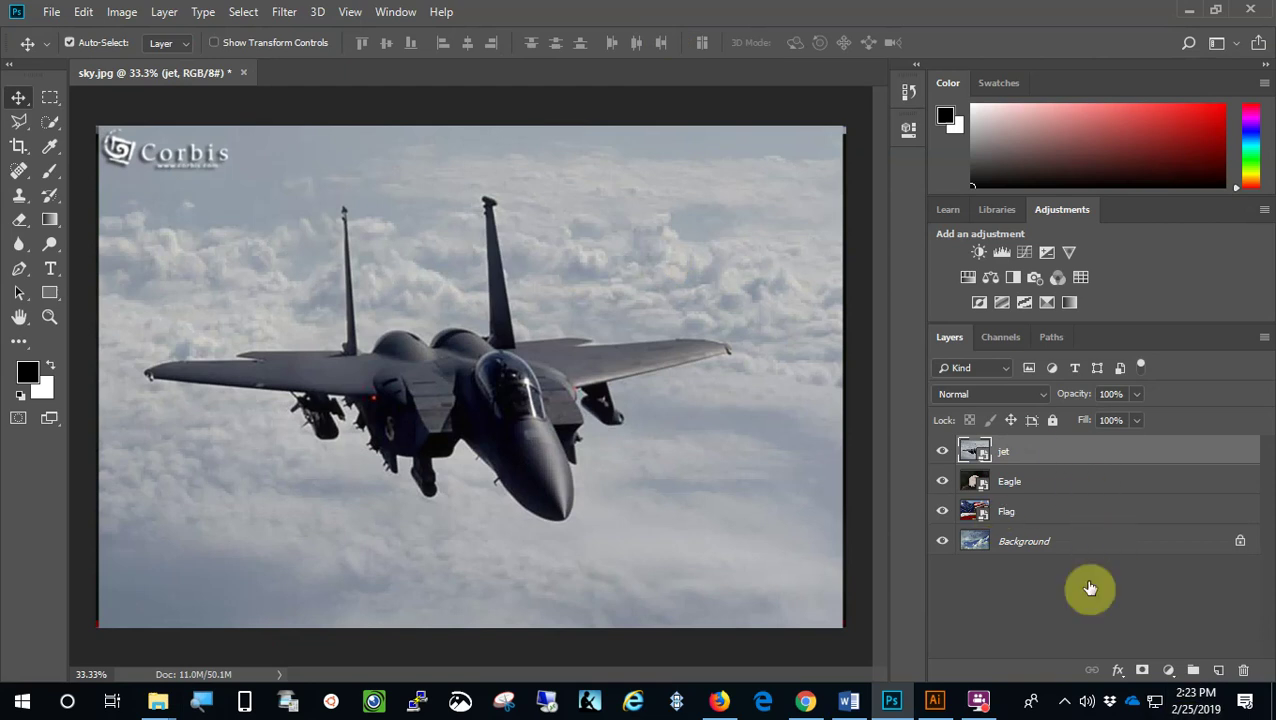
Rasterize the jet, Eagle and Flag layers.
{"action": "right_click", "coordinate": [1039, 456]}
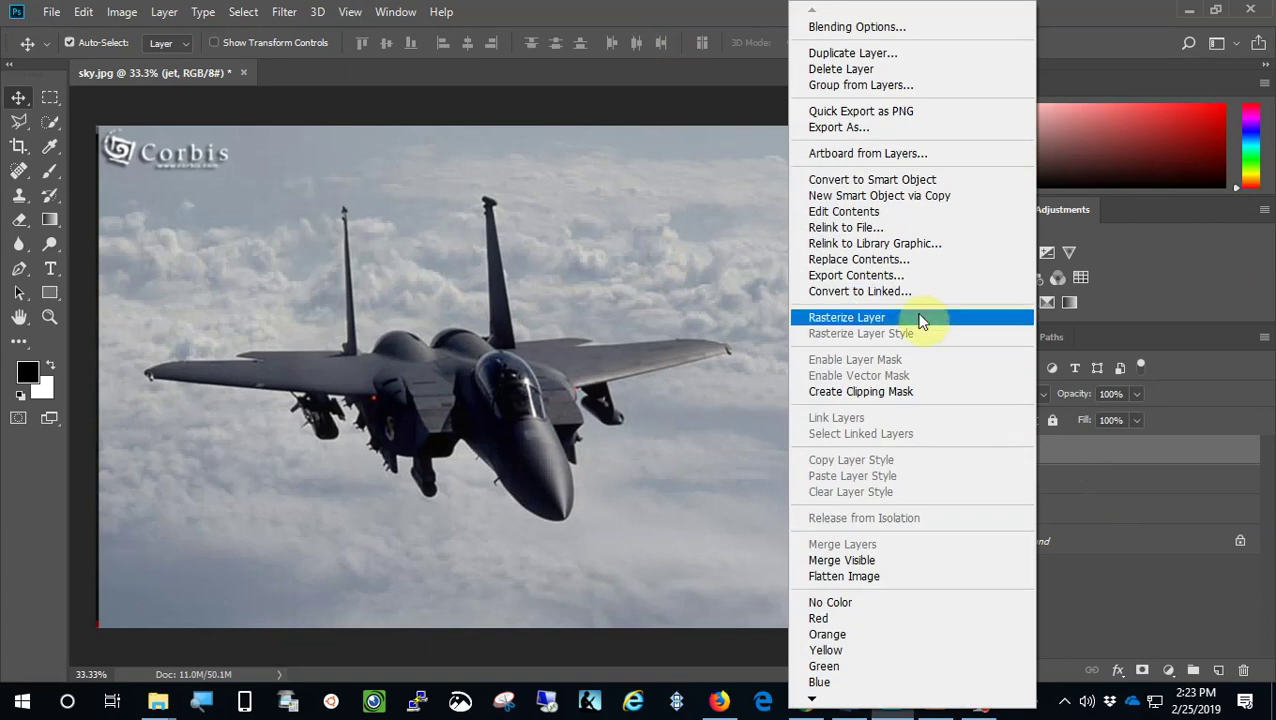
{"action": "left_click", "coordinate": [920, 318]}
{"action": "right_click", "coordinate": [1045, 484]}
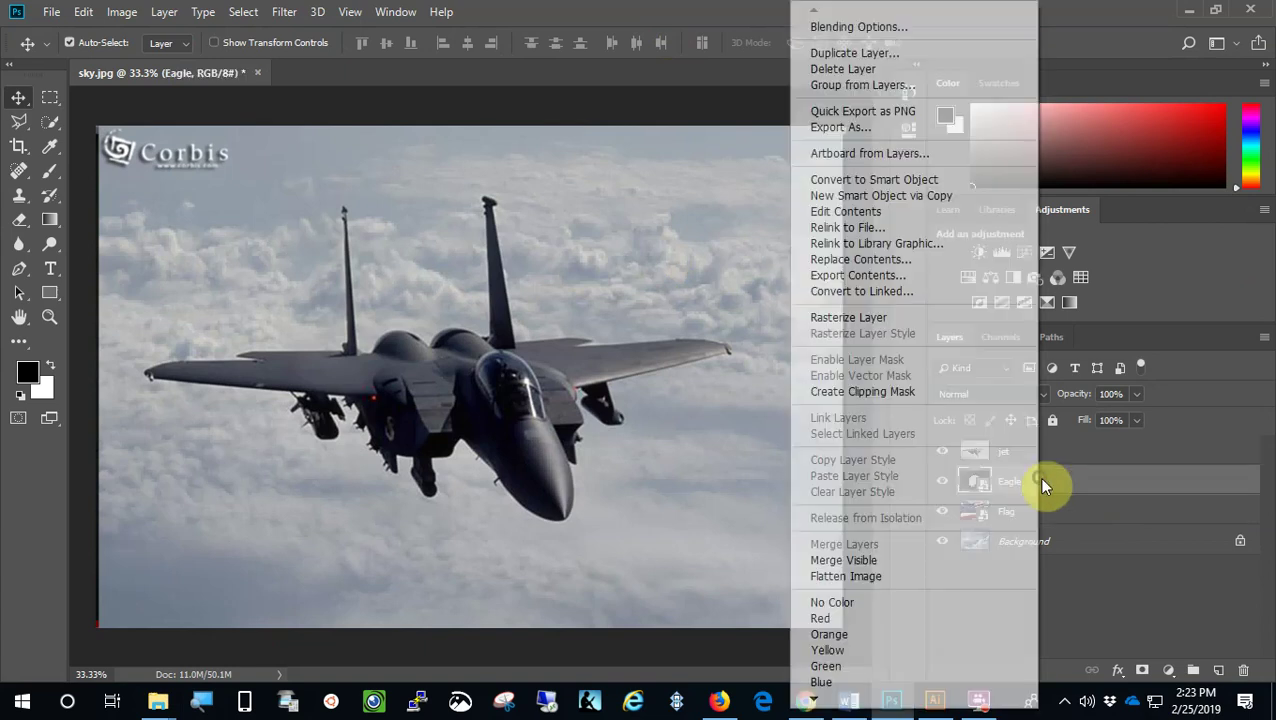
{"action": "left_click", "coordinate": [941, 317]}
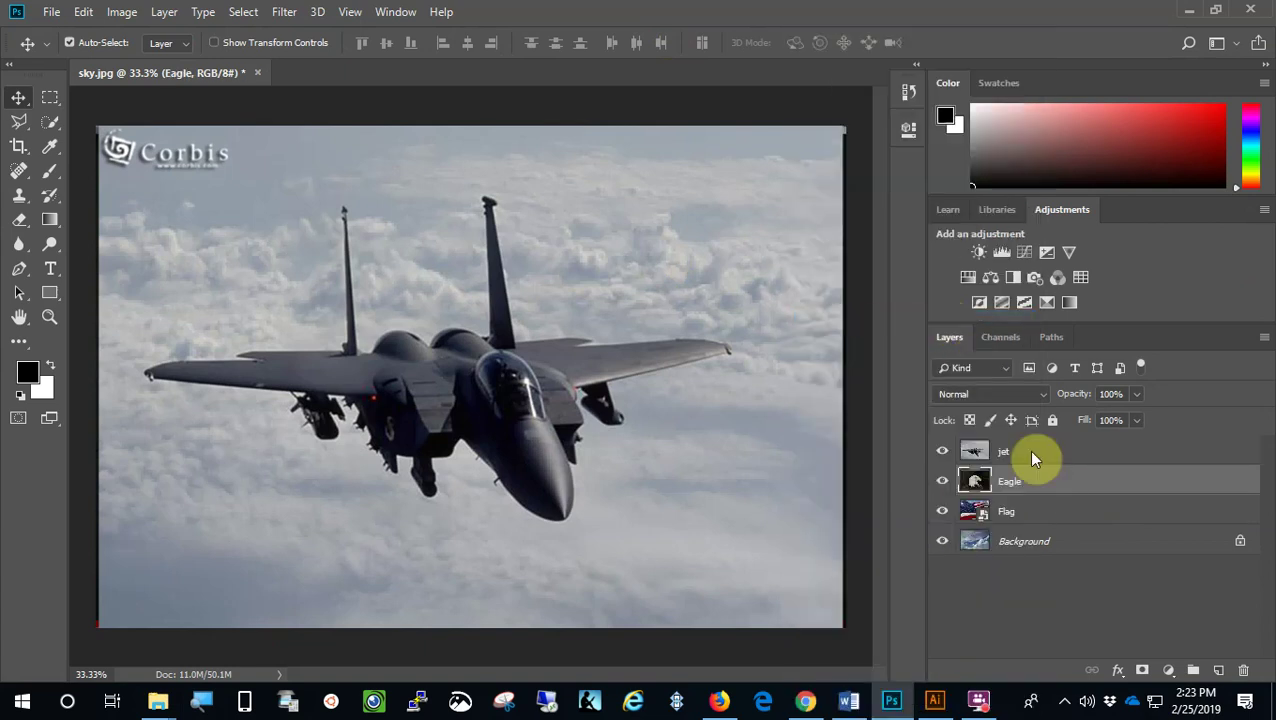
{"action": "right_click", "coordinate": [1043, 505]}
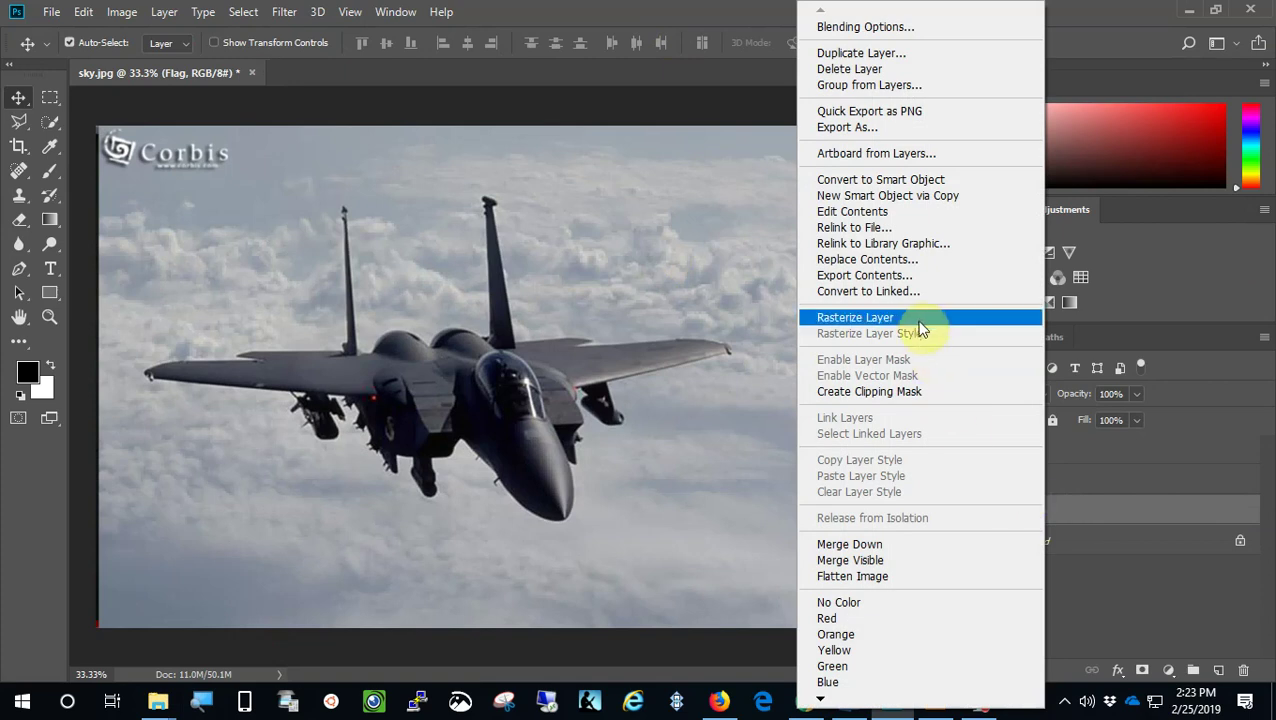
{"action": "left_click", "coordinate": [920, 318]}
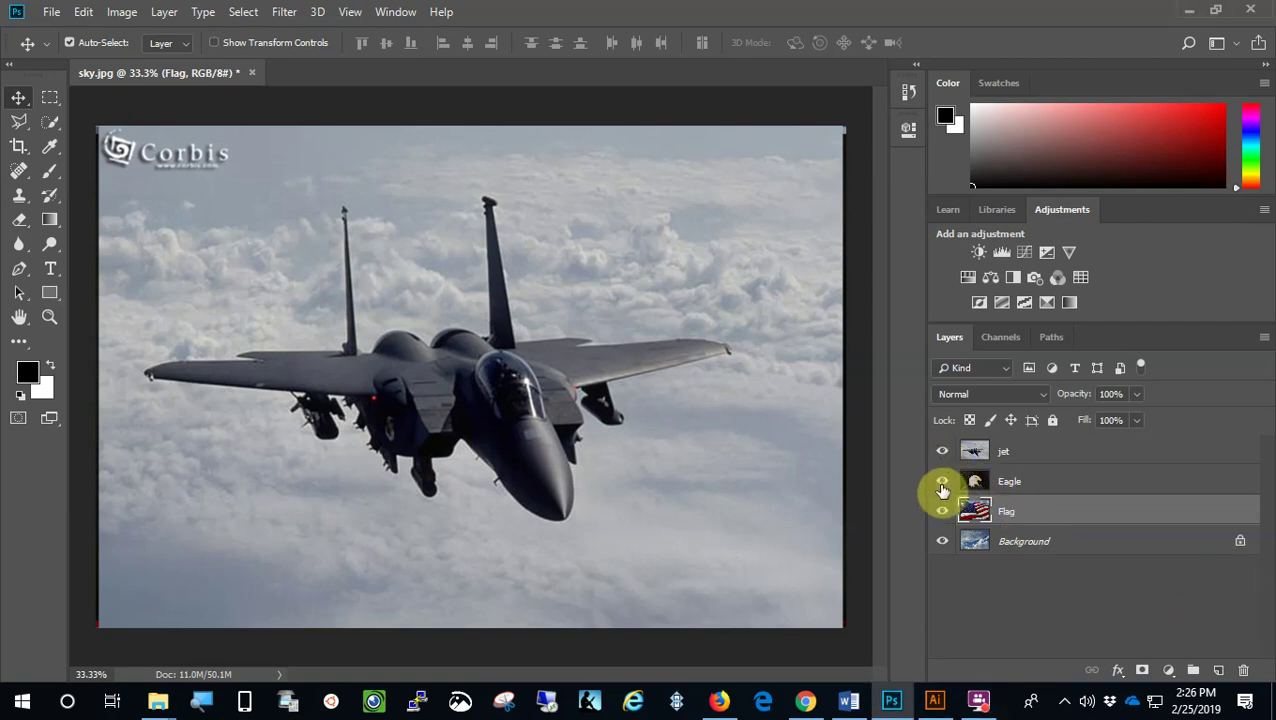
Hide the jet and Eagle layers to reveal the flag image.
{"action": "left_click", "coordinate": [942, 452]}
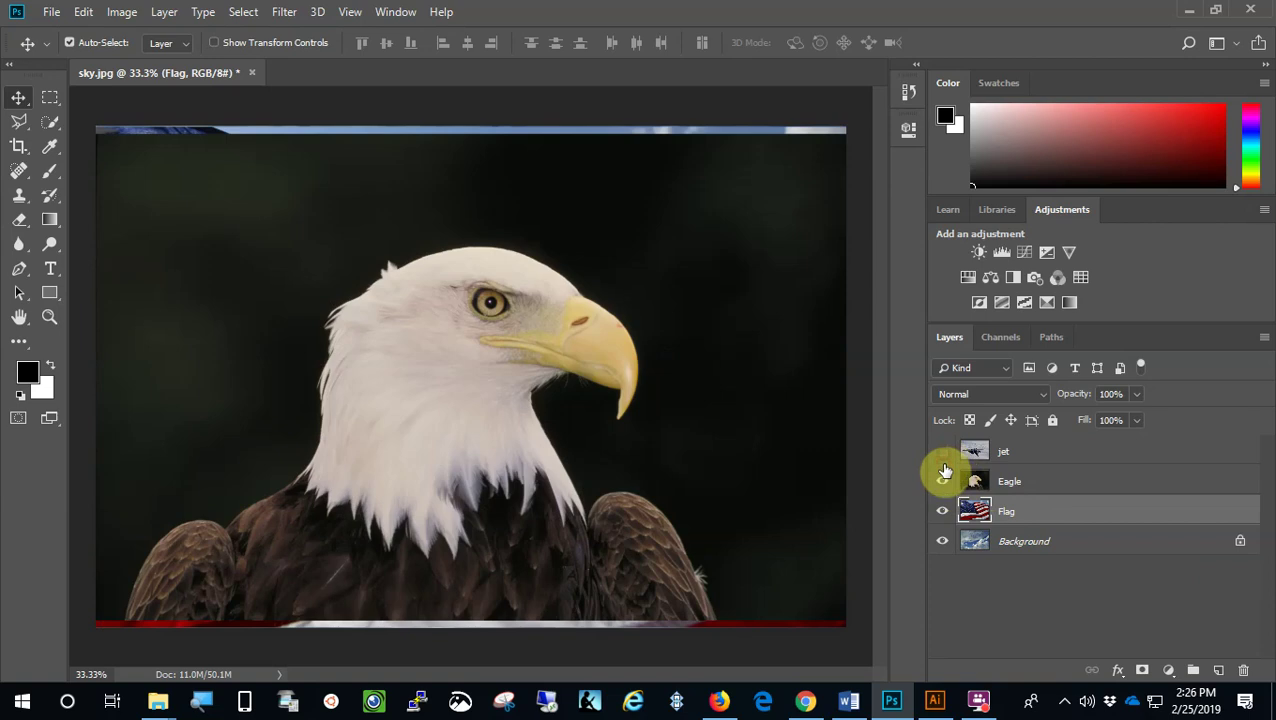
{"action": "left_click", "coordinate": [940, 484]}
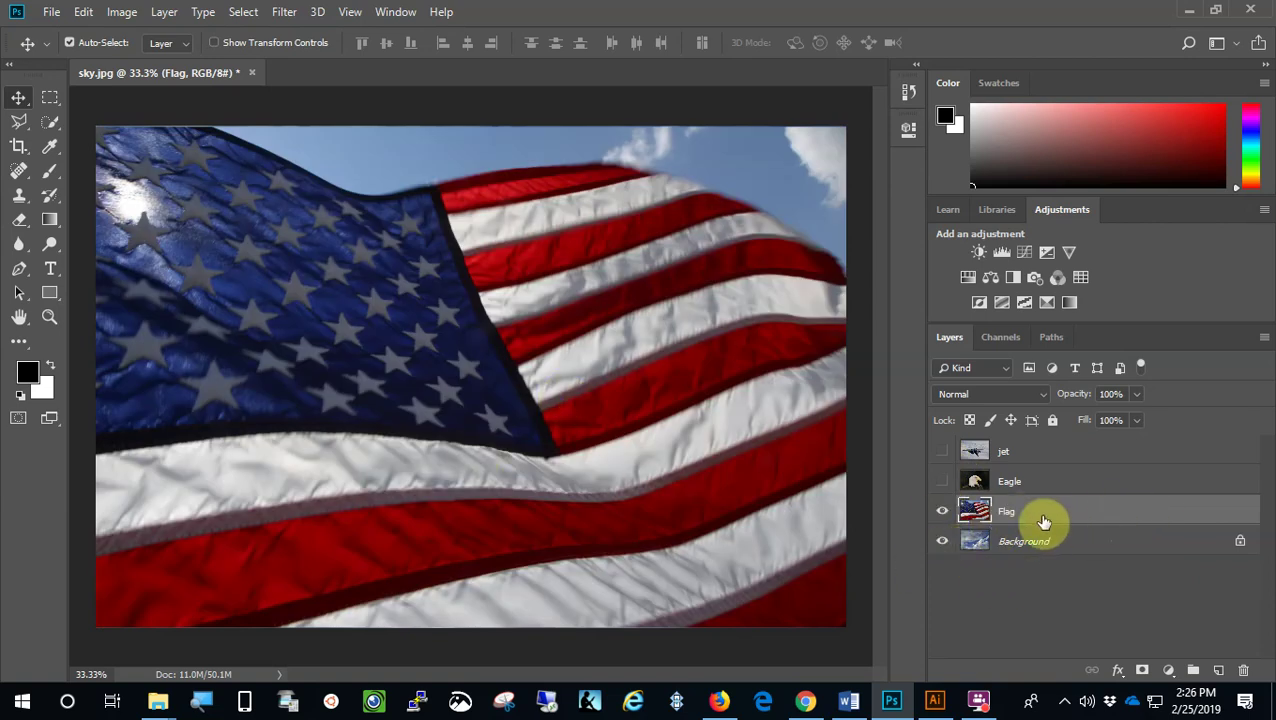
{"action": "left_click", "coordinate": [1062, 483]}
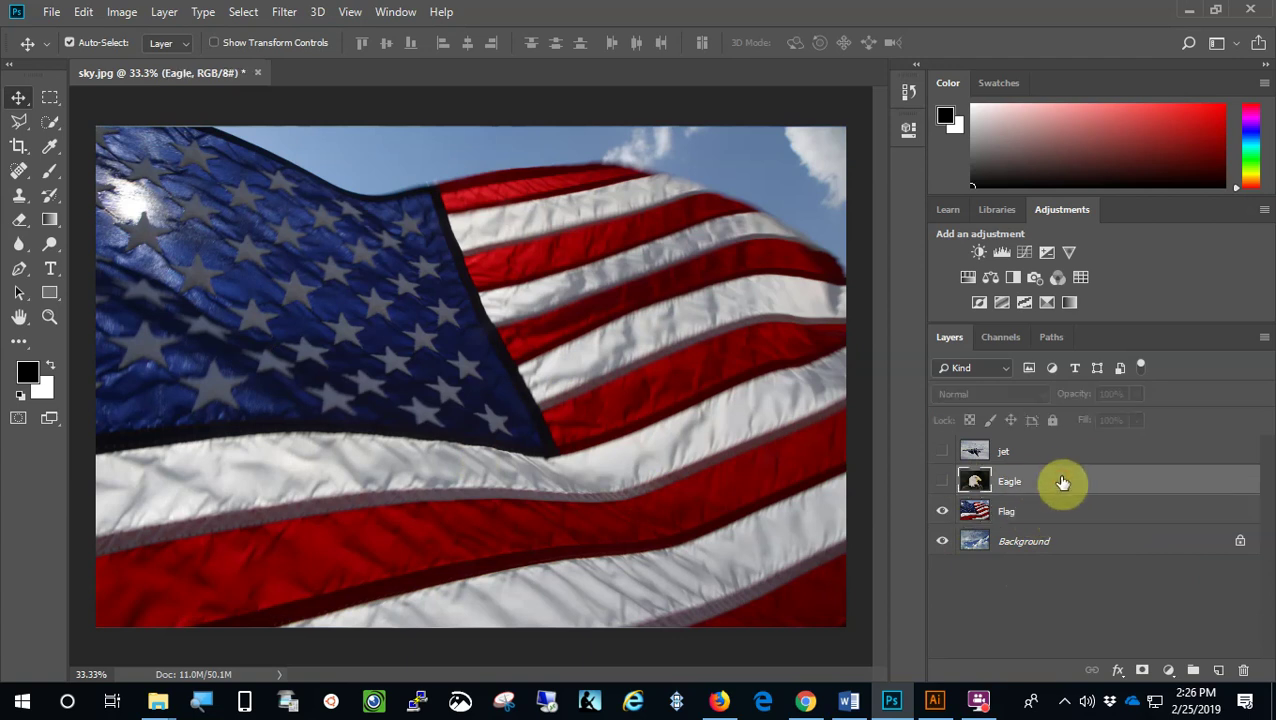
{"action": "left_click", "coordinate": [1068, 458]}
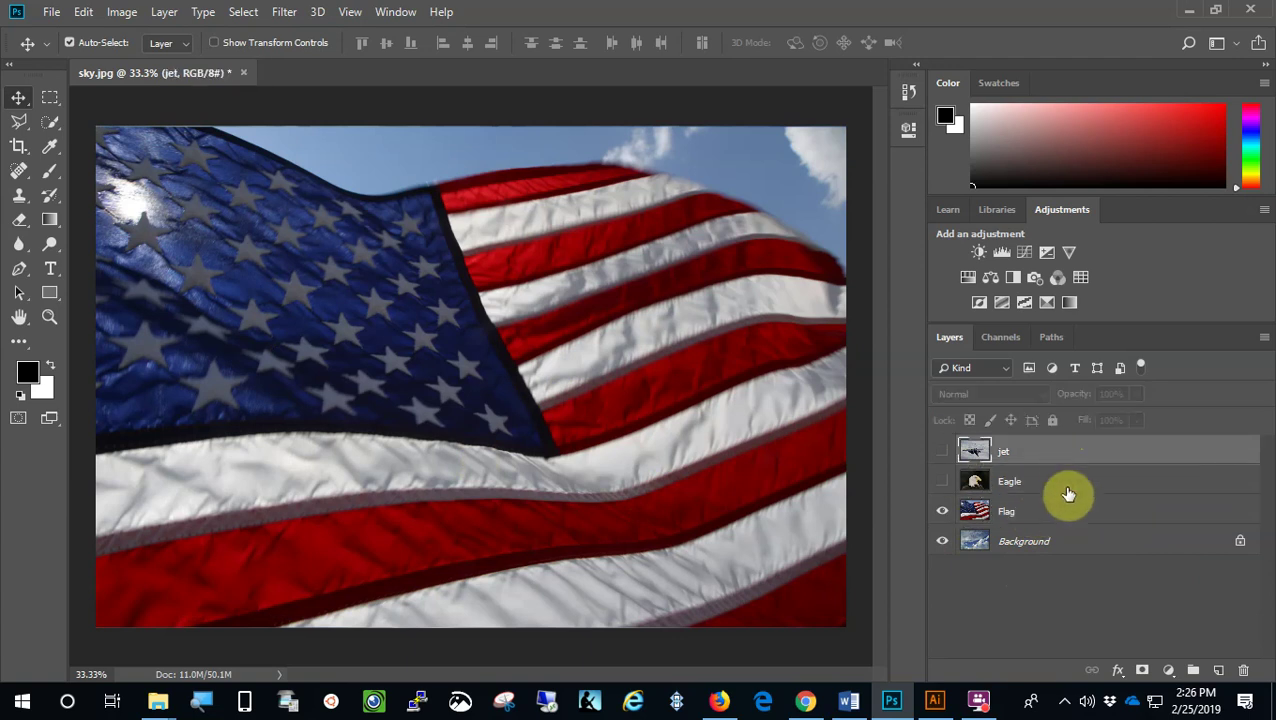
Select the sky above the flag on the Flag layer with the Quick Selection tool.
{"action": "left_click", "coordinate": [1062, 511]}
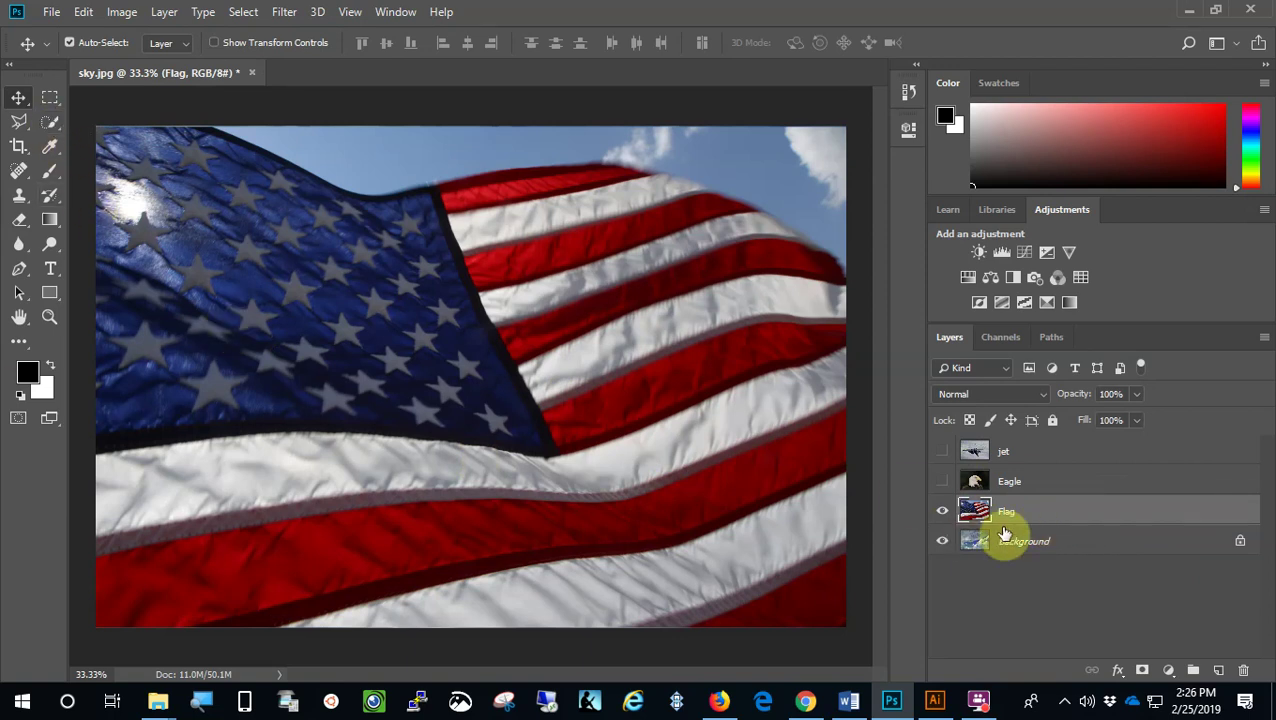
{"action": "left_click", "coordinate": [55, 123]}
{"action": "mouse_move", "coordinate": [326, 142]}
{"action": "left_mouse_down"}
{"action": "mouse_move", "coordinate": [692, 159]}
{"action": "mouse_move", "coordinate": [811, 194]}
{"action": "left_mouse_up"}
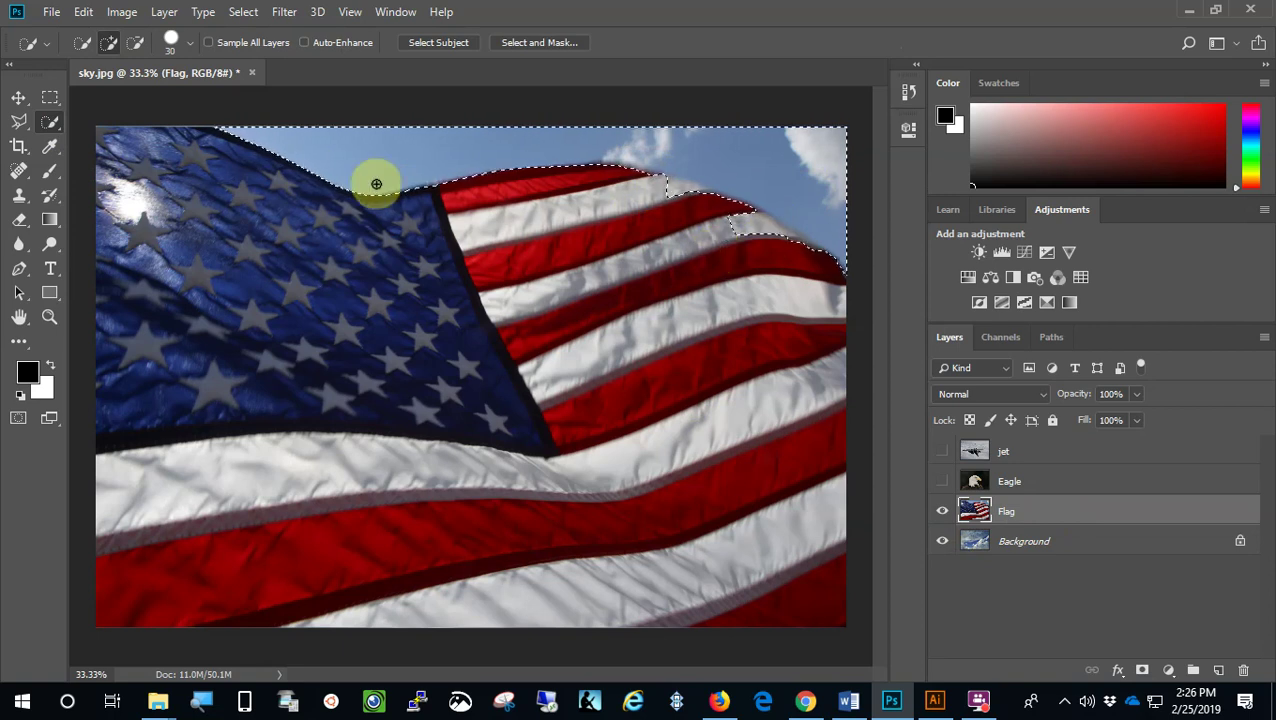
In Quick Mask mode, paint the wrongly selected white stripe areas with a 94 px black brush, then return to the normal selection.
{"action": "left_click", "coordinate": [27, 420]}
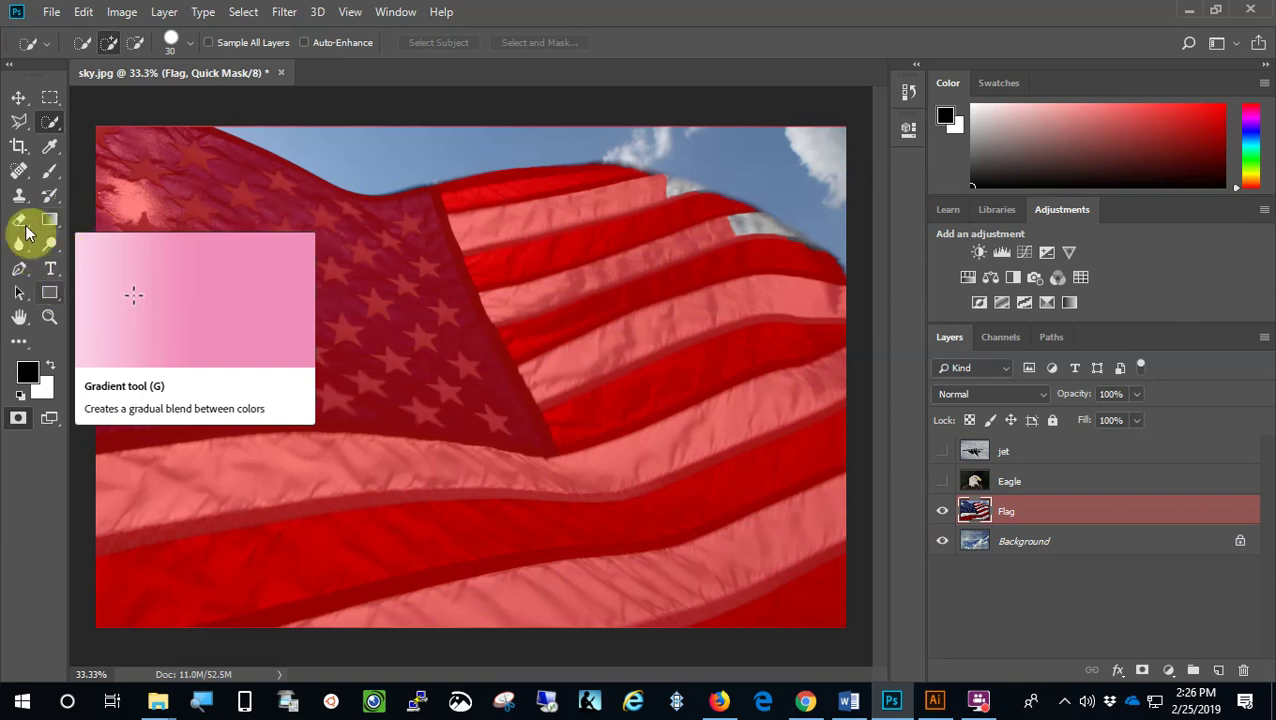
{"action": "left_click", "coordinate": [53, 169]}
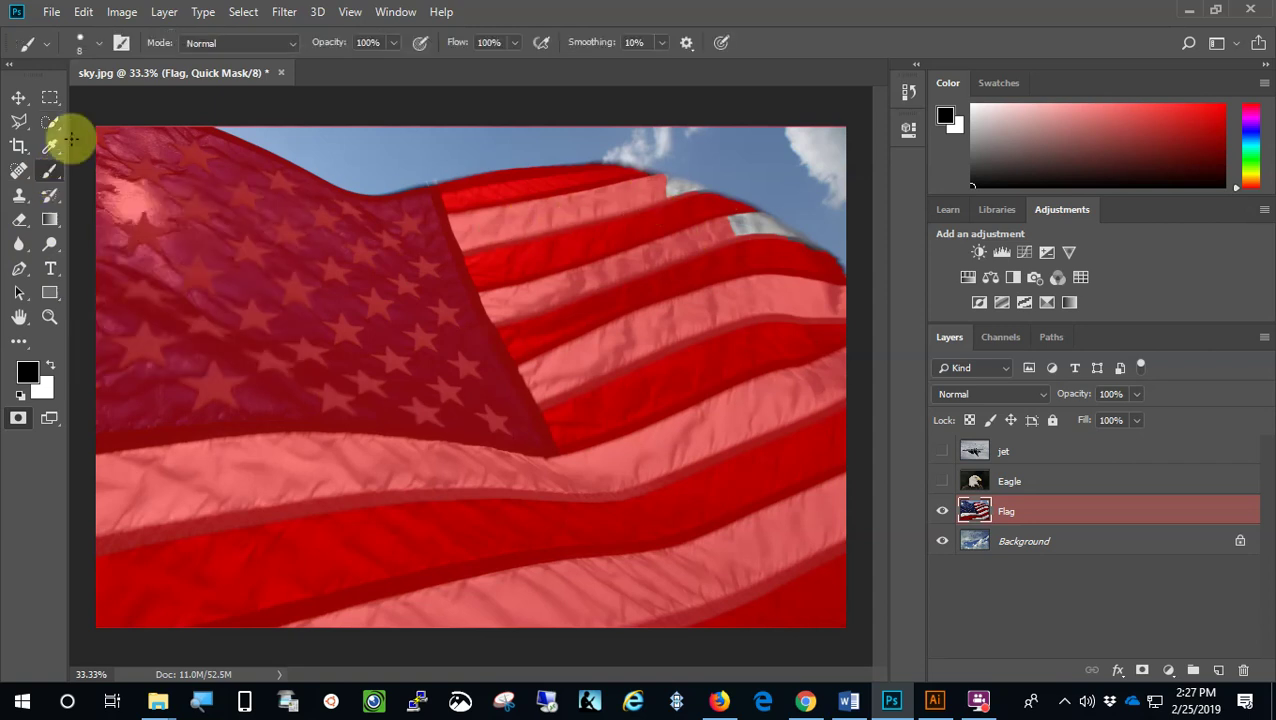
{"action": "left_click", "coordinate": [99, 41]}
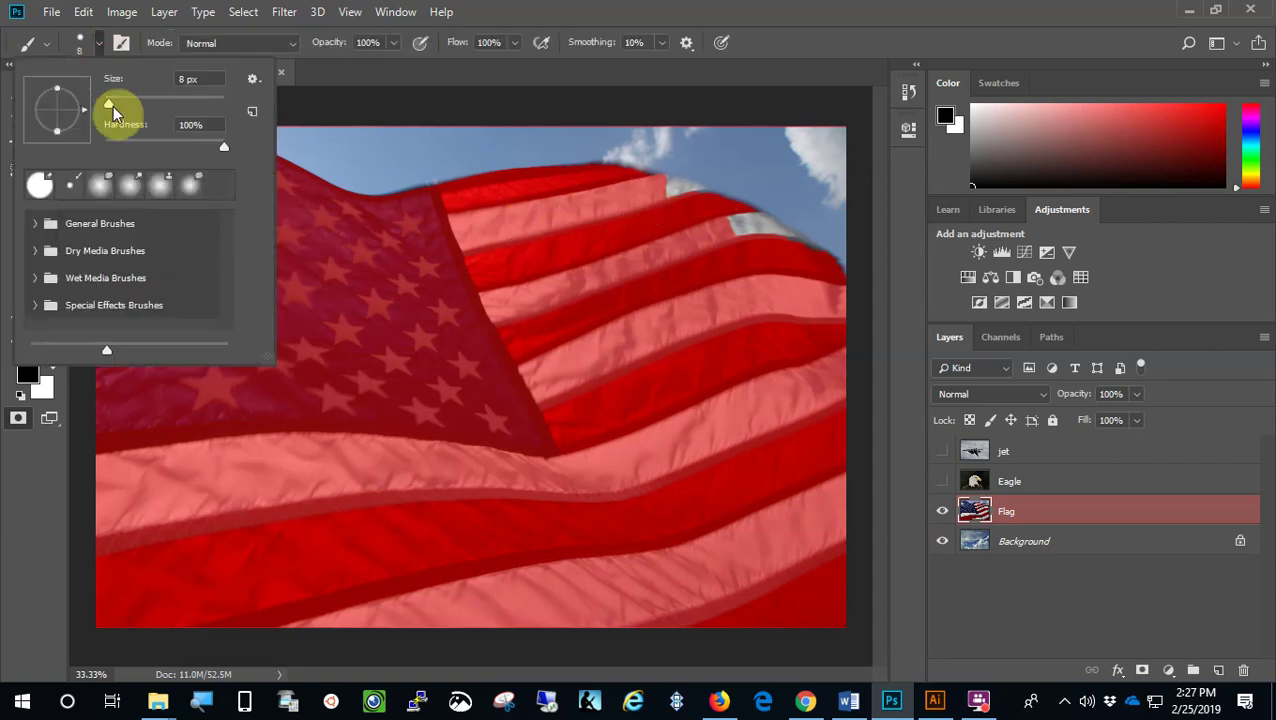
{"action": "left_click_drag", "start_coordinate": [113, 106], "coordinate": [161, 106]}
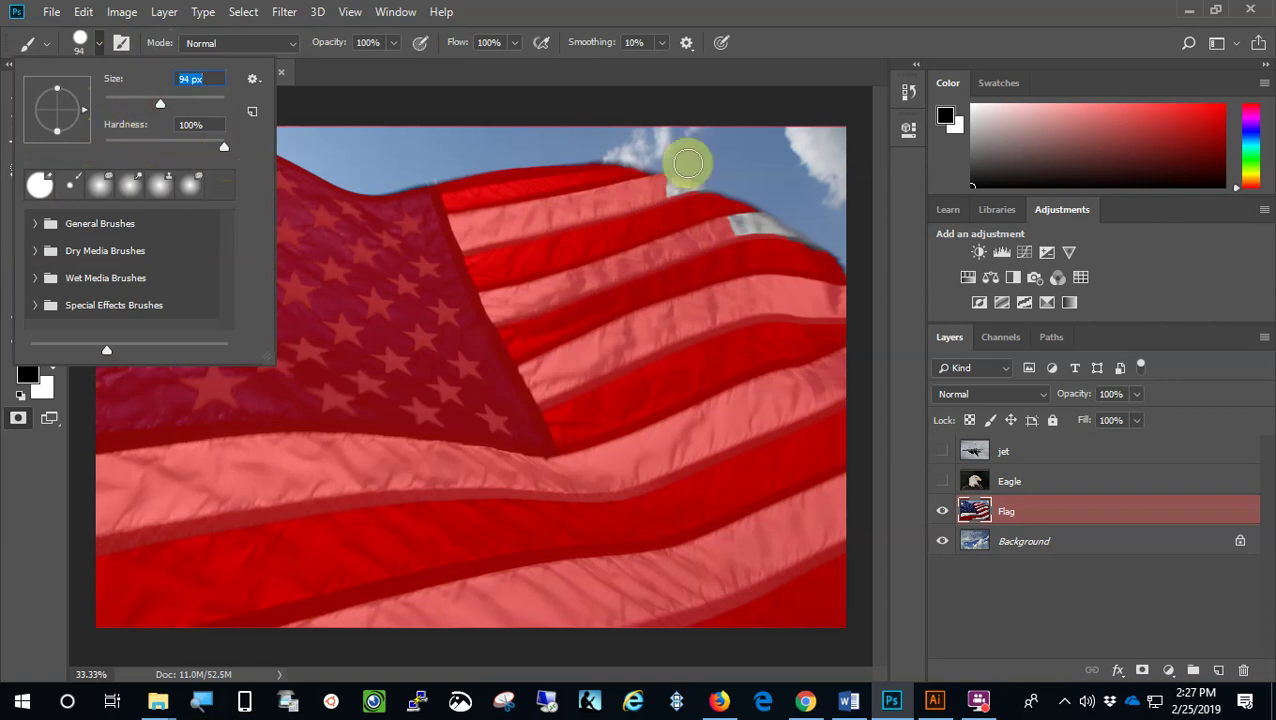
{"action": "left_click", "coordinate": [660, 190]}
{"action": "mouse_move", "coordinate": [660, 190]}
{"action": "left_mouse_down"}
{"action": "mouse_move", "coordinate": [706, 205]}
{"action": "mouse_move", "coordinate": [648, 193]}
{"action": "mouse_move", "coordinate": [779, 238]}
{"action": "mouse_move", "coordinate": [835, 293]}
{"action": "mouse_move", "coordinate": [535, 208]}
{"action": "mouse_move", "coordinate": [603, 177]}
{"action": "mouse_move", "coordinate": [616, 185]}
{"action": "mouse_move", "coordinate": [622, 321]}
{"action": "mouse_move", "coordinate": [650, 281]}
{"action": "left_mouse_up"}
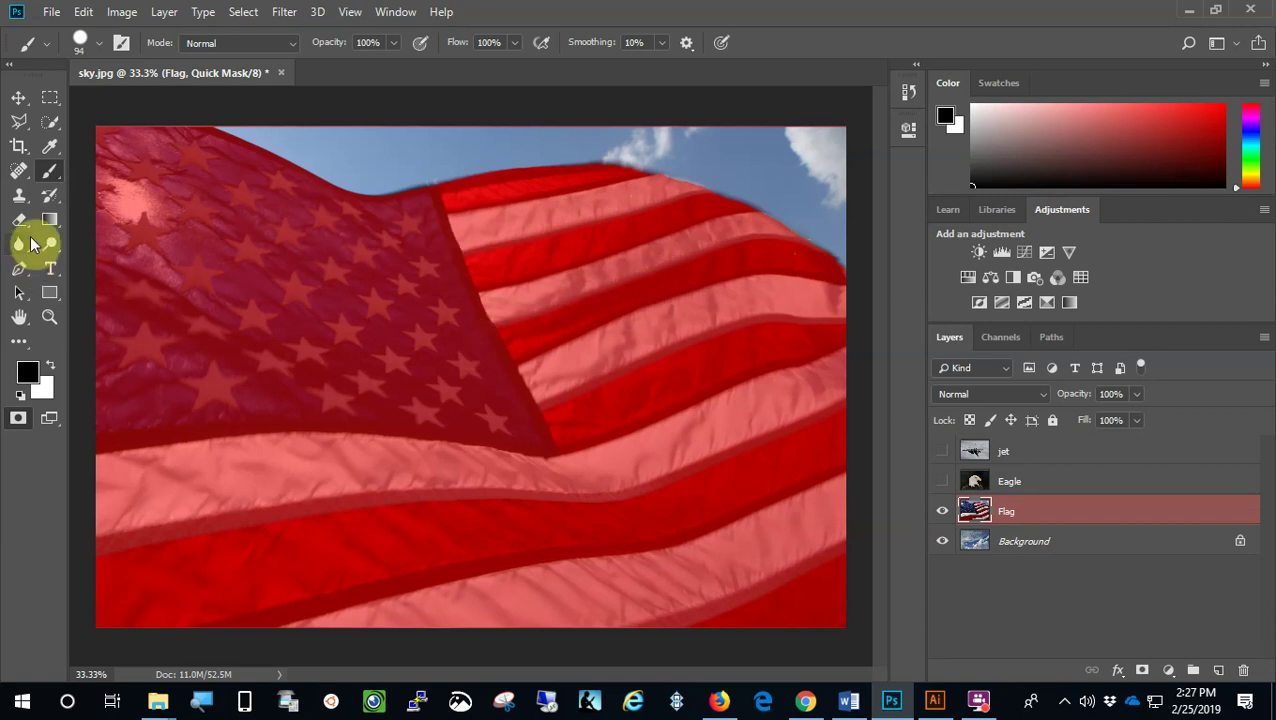
{"action": "left_click", "coordinate": [17, 420]}
{"action": "left_click", "coordinate": [17, 420]}
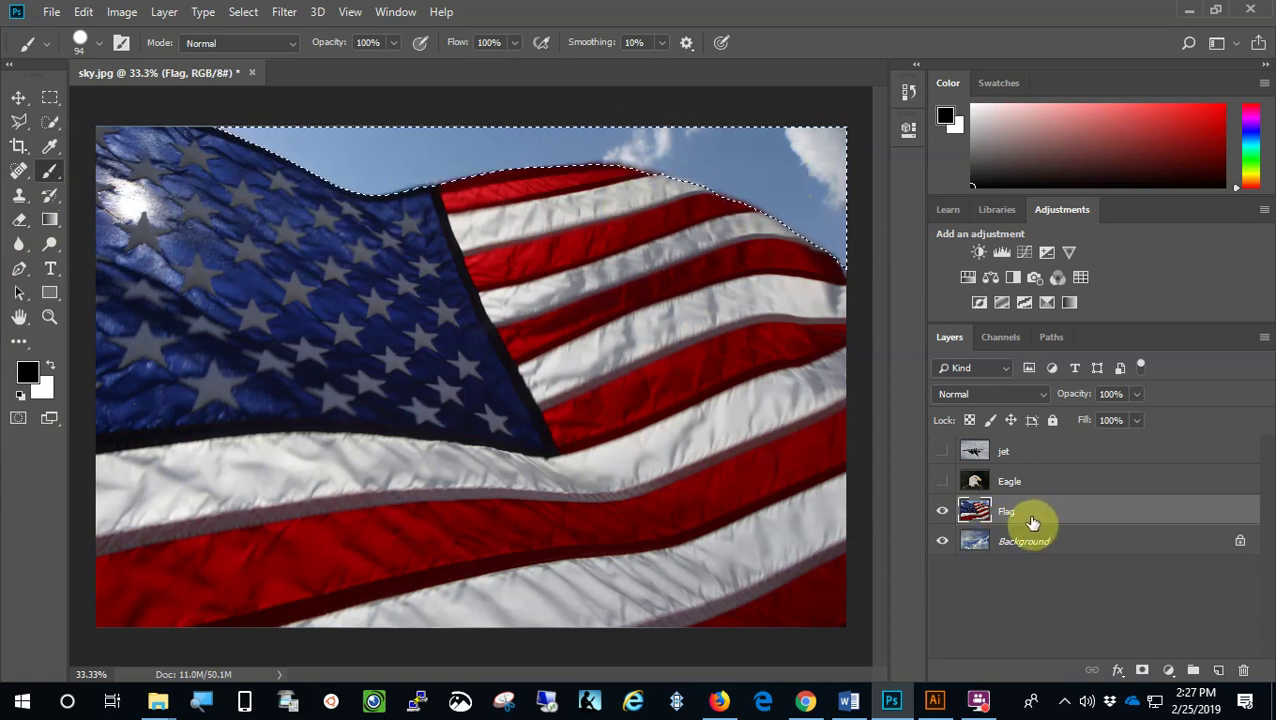
{"action": "right_click", "coordinate": [1068, 516]}
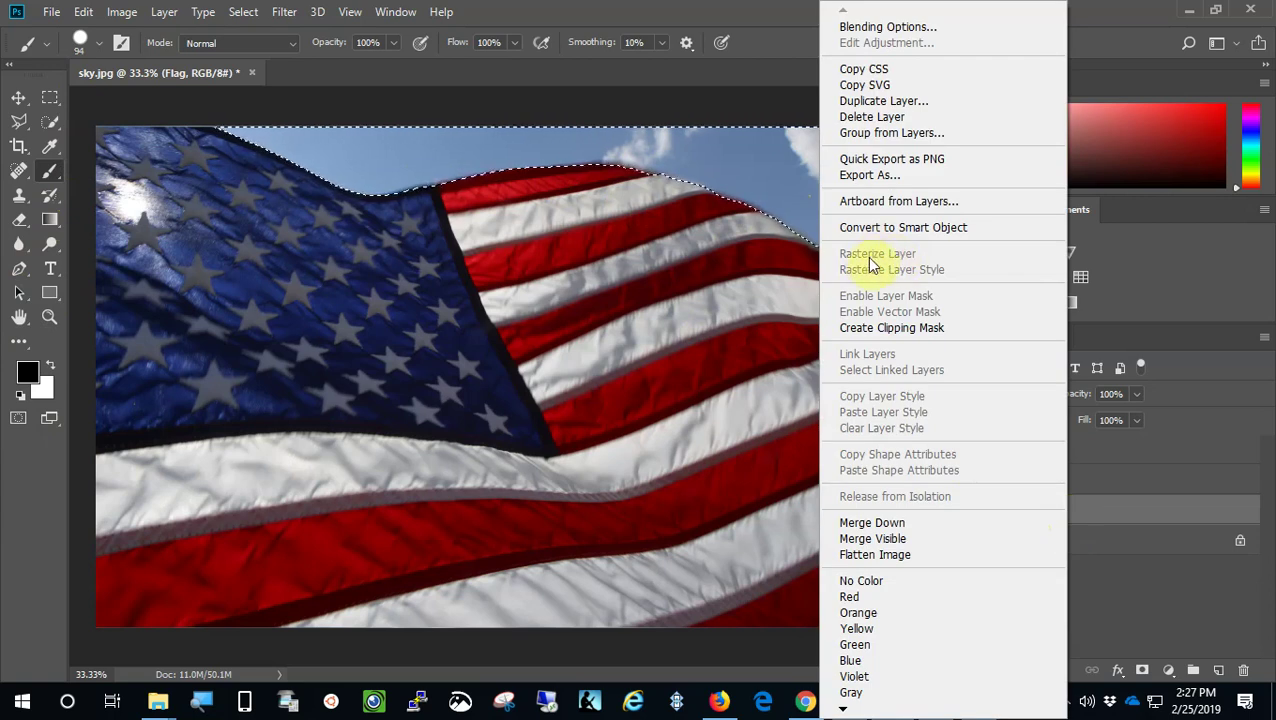
{"action": "left_click", "coordinate": [1125, 583]}
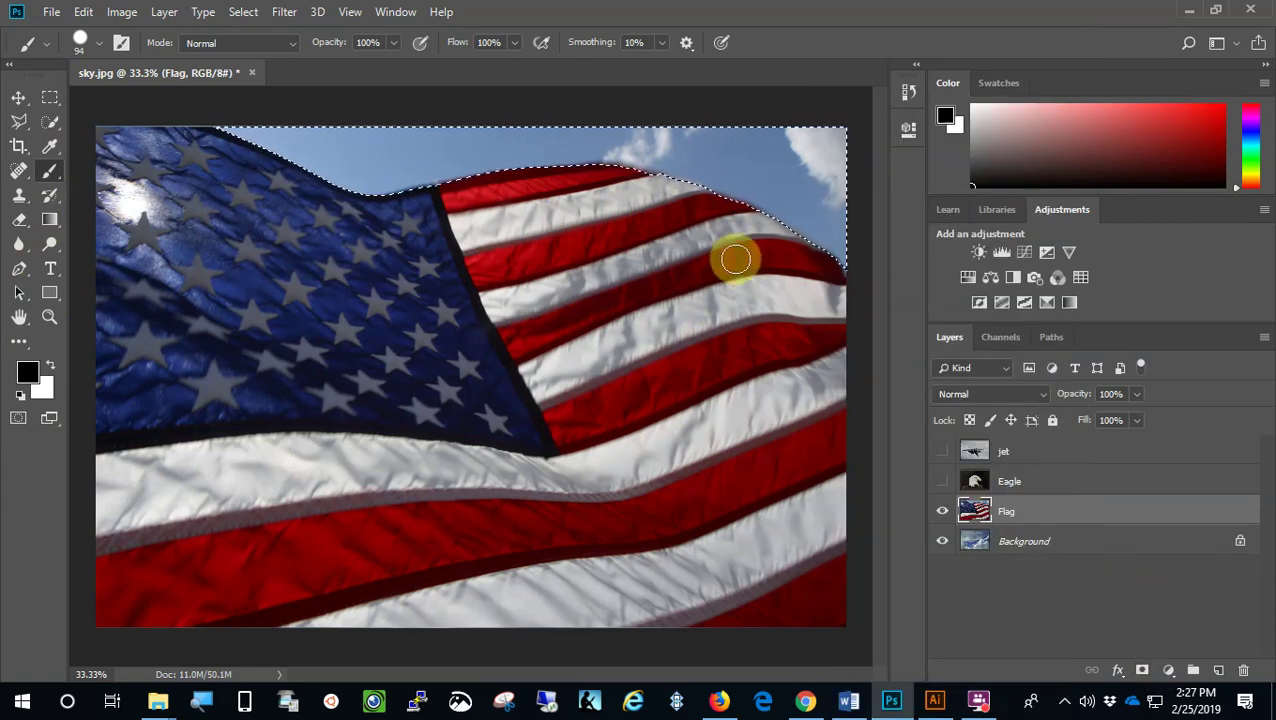
Delete the selected sky from the Flag layer and deselect.
{"action": "key", "text": "Delete"}
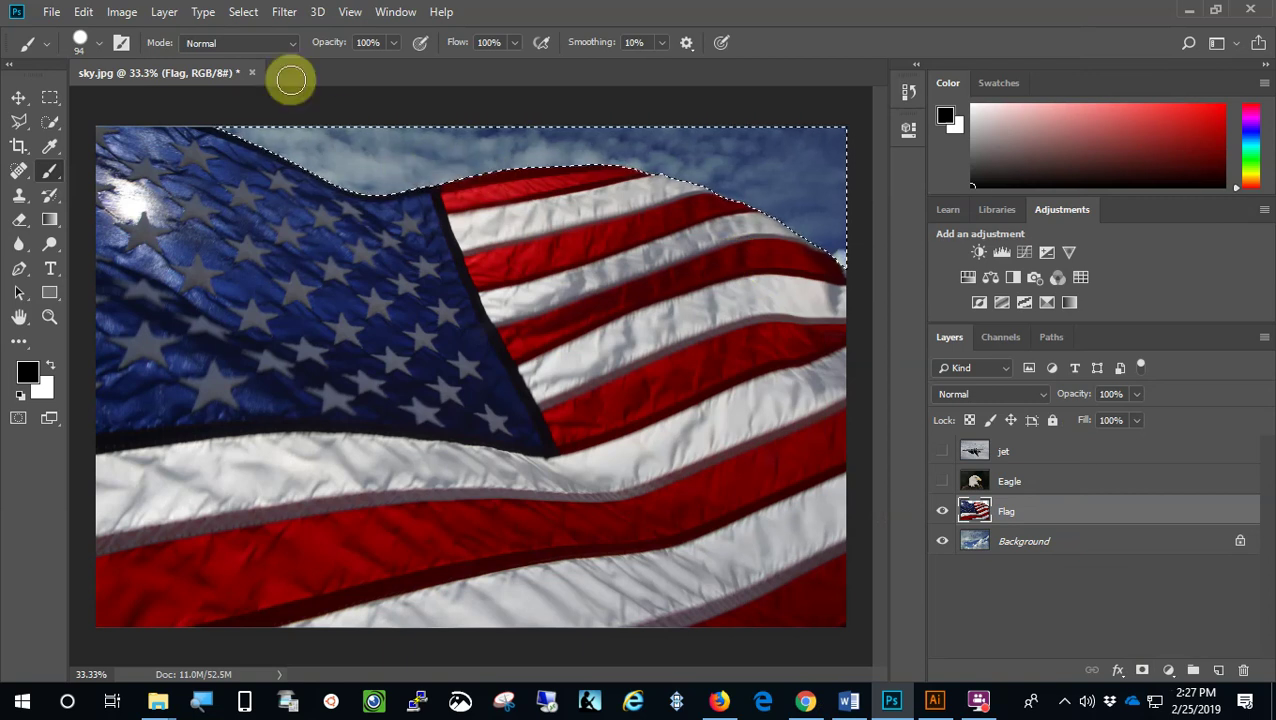
{"action": "left_click", "coordinate": [246, 13]}
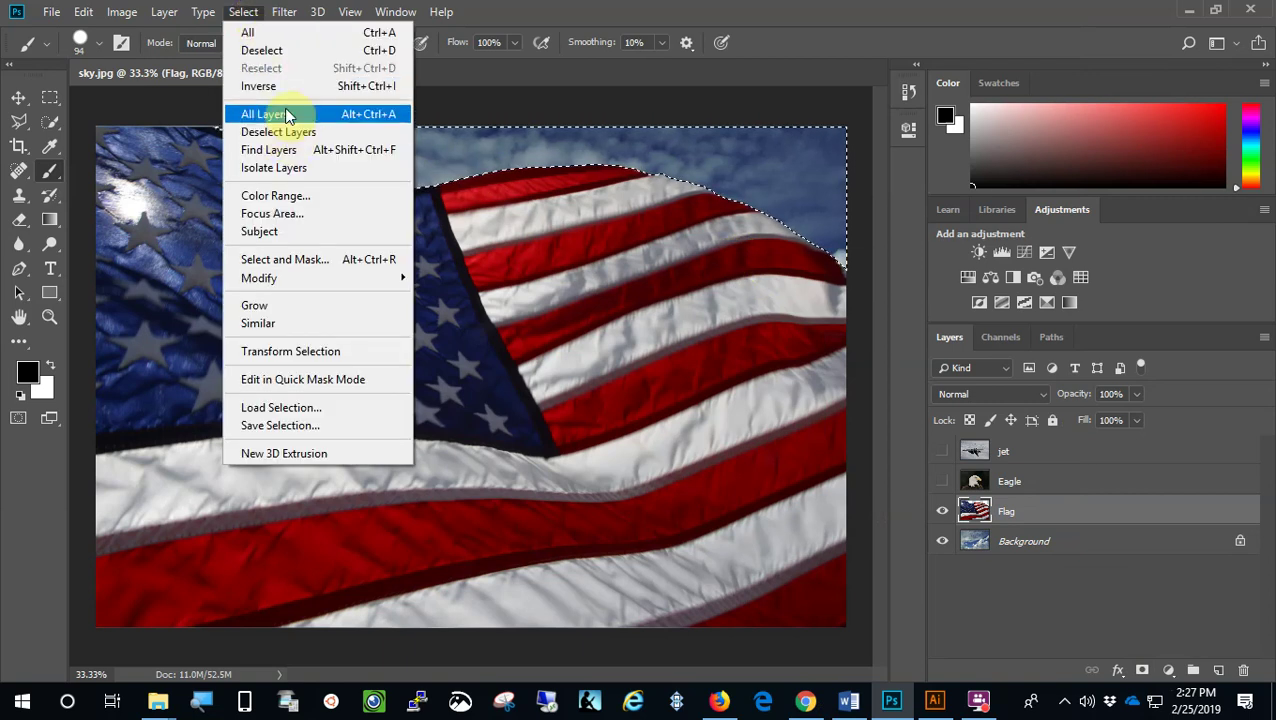
{"action": "left_click", "coordinate": [300, 52]}
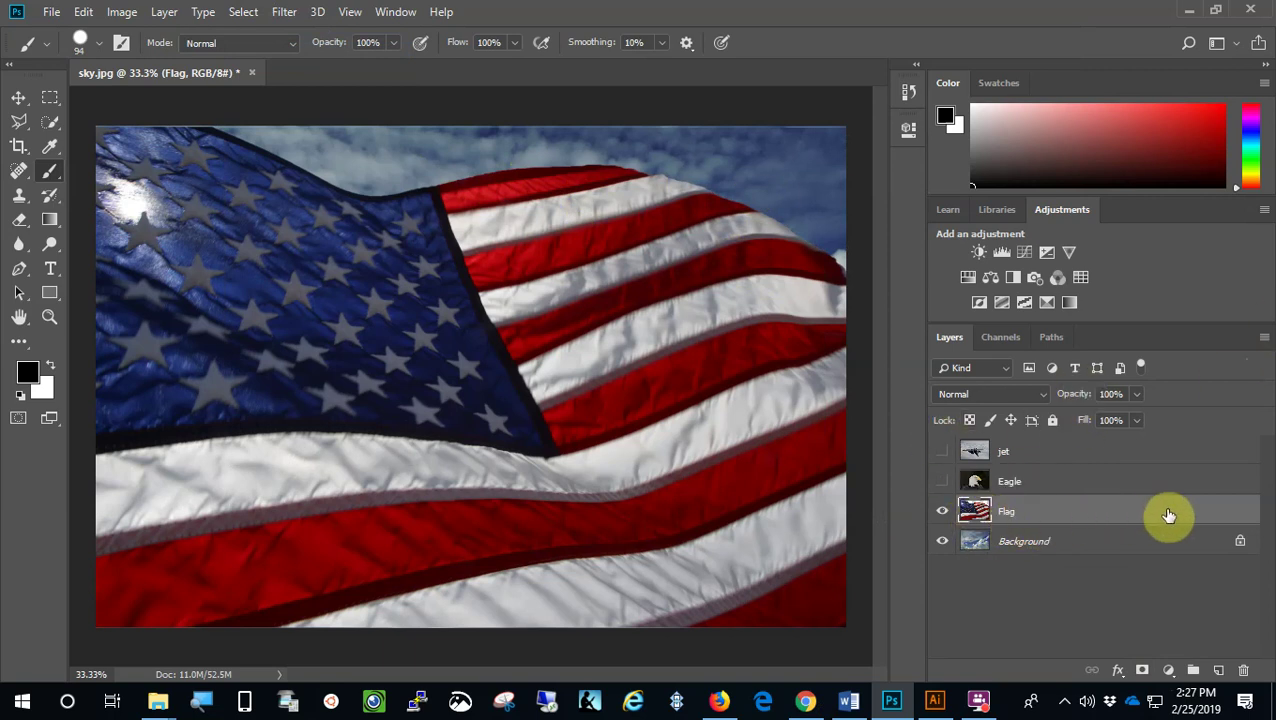
Lower the Flag layer's opacity to 41% so it blends with the sky.
{"action": "left_click", "coordinate": [1071, 397]}
{"action": "left_click", "coordinate": [1141, 395]}
{"action": "left_click_drag", "start_coordinate": [1138, 418], "coordinate": [1084, 420]}
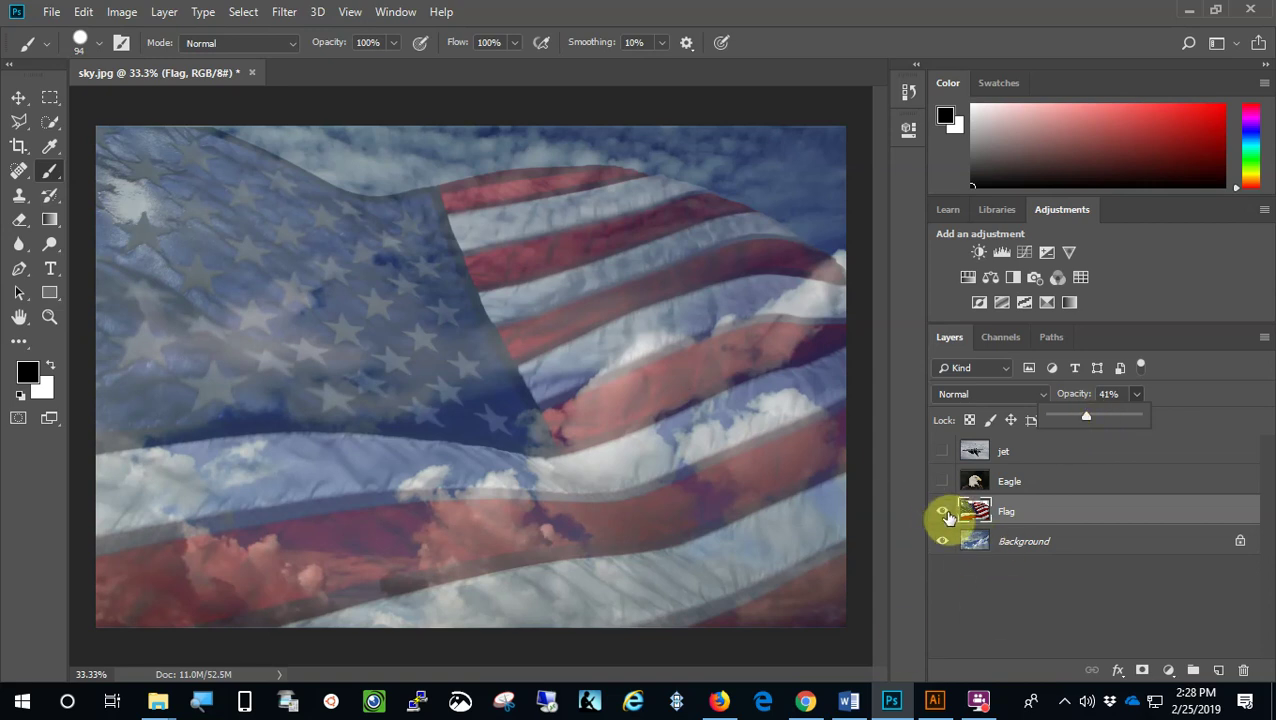
Hide the Flag layer, show the Eagle layer and make it the active layer.
{"action": "left_click", "coordinate": [941, 512]}
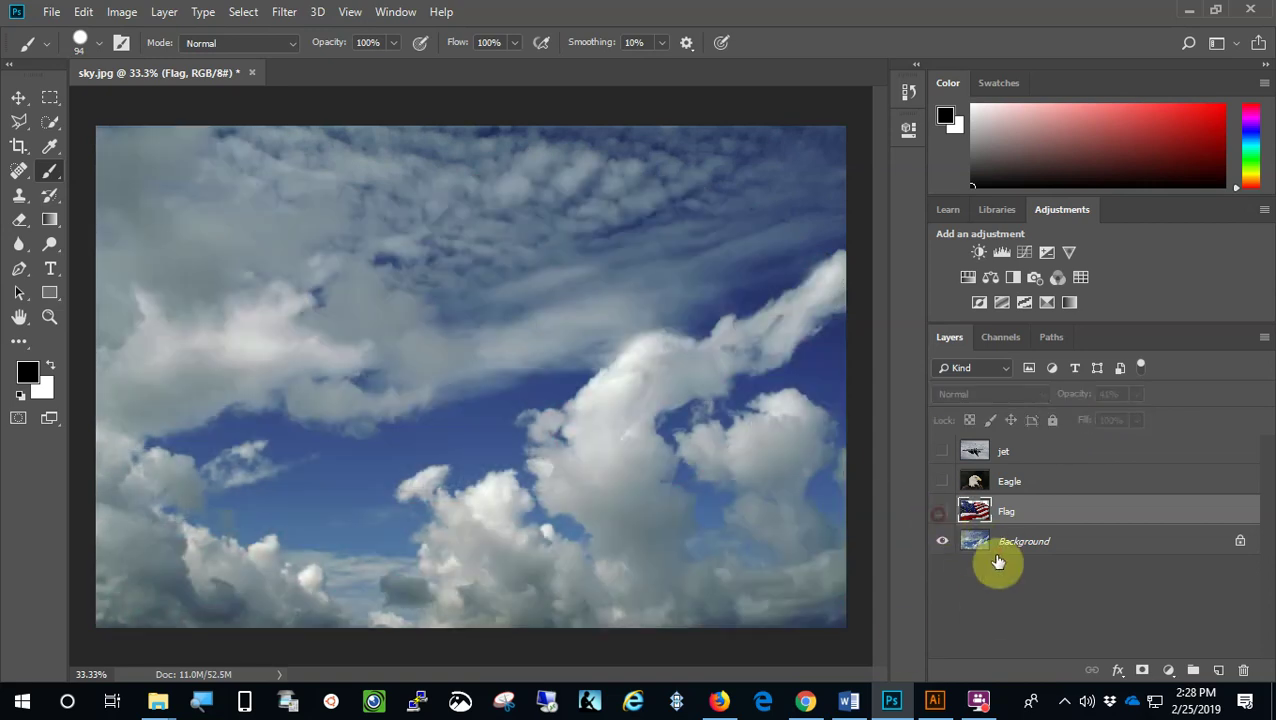
{"action": "left_click", "coordinate": [942, 481]}
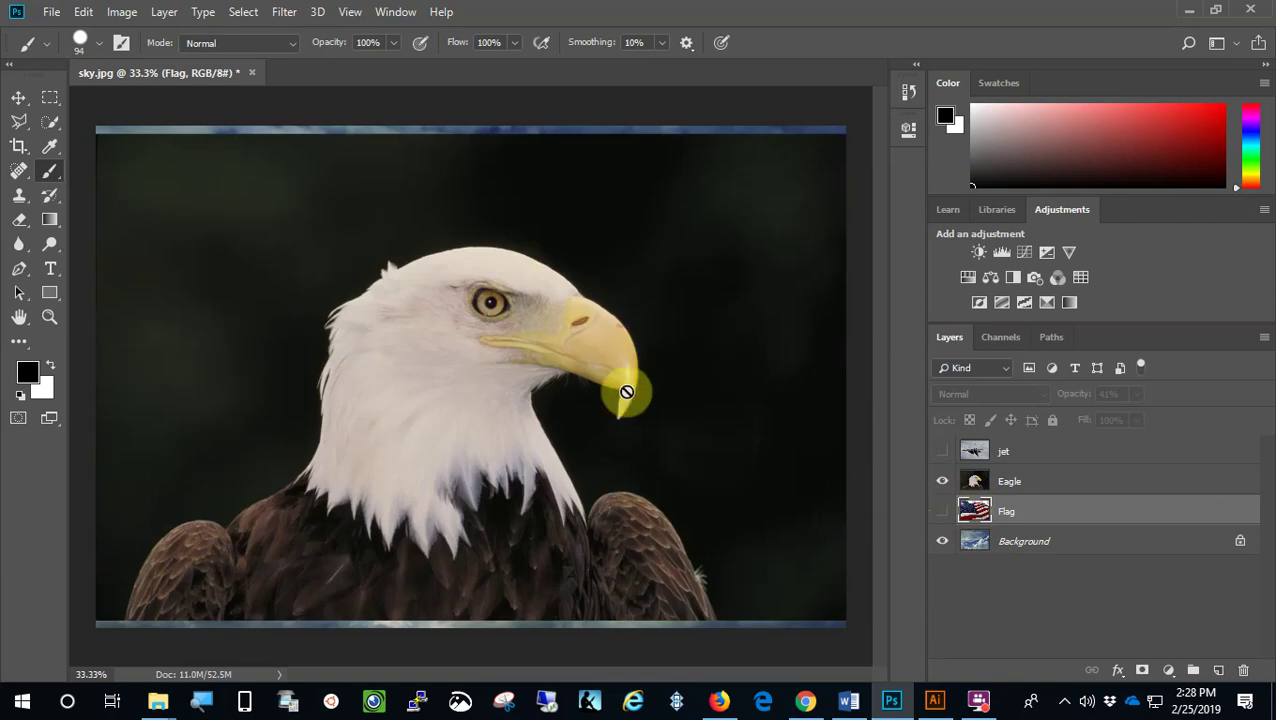
{"action": "left_click", "coordinate": [1069, 489]}
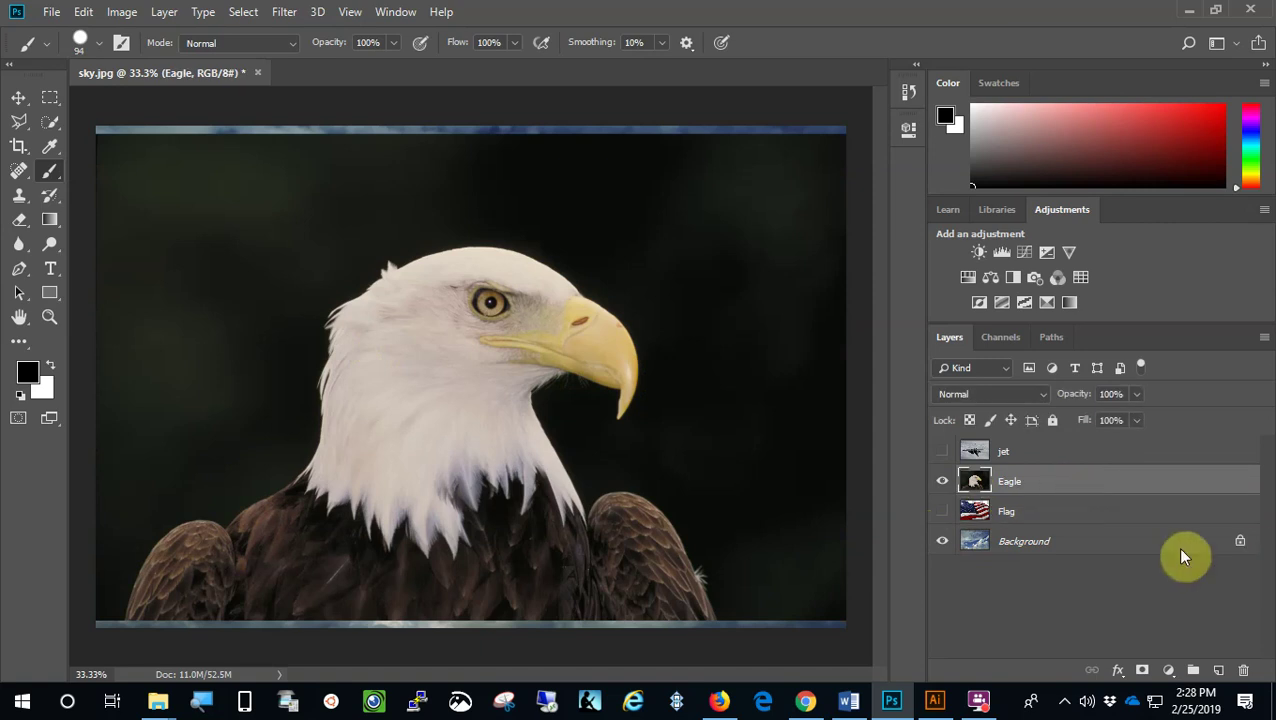
{"action": "left_click", "coordinate": [1034, 451]}
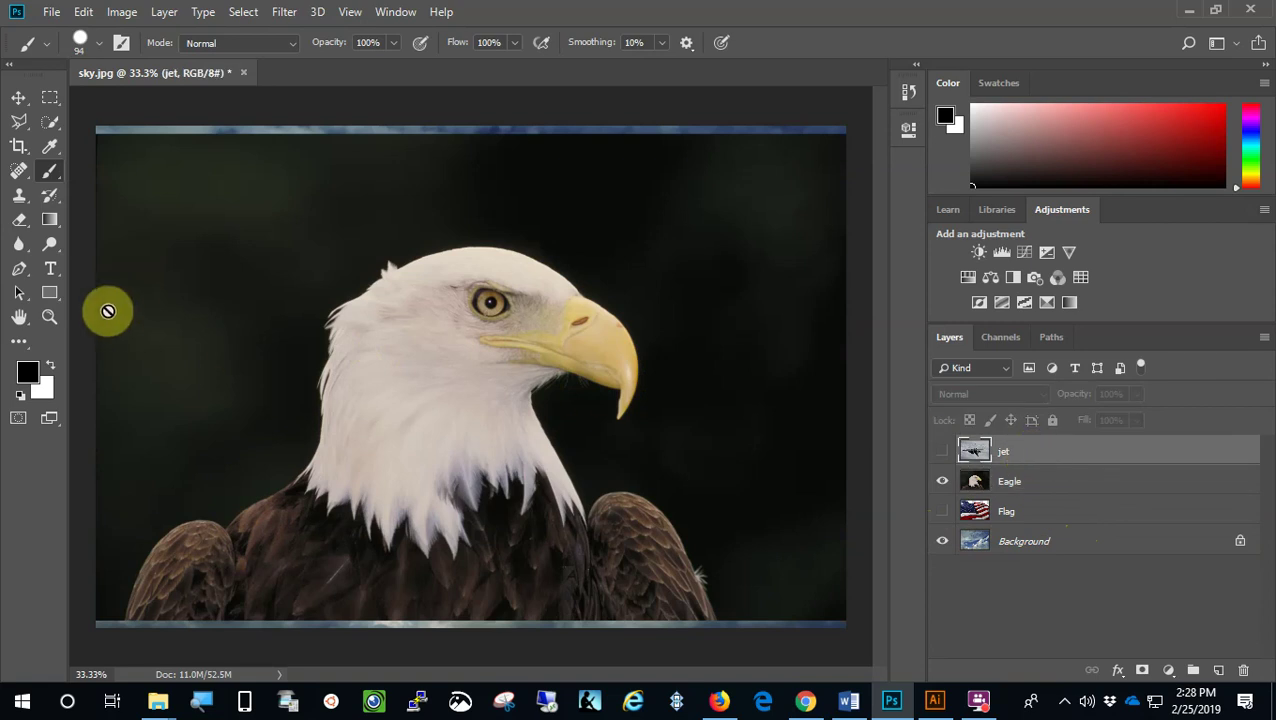
{"action": "left_click", "coordinate": [47, 125]}
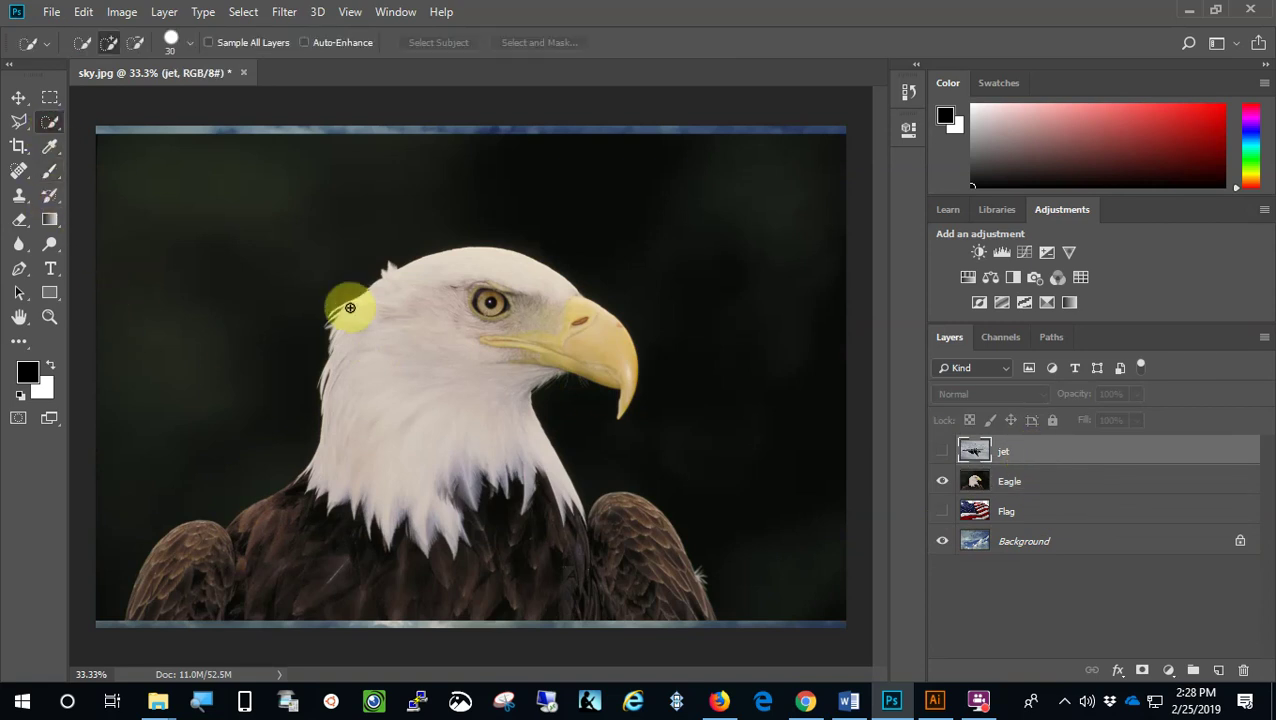
{"action": "mouse_move", "coordinate": [276, 276]}
{"action": "left_mouse_down"}
{"action": "mouse_move", "coordinate": [366, 230]}
{"action": "mouse_move", "coordinate": [542, 220]}
{"action": "mouse_move", "coordinate": [691, 242]}
{"action": "left_mouse_up"}
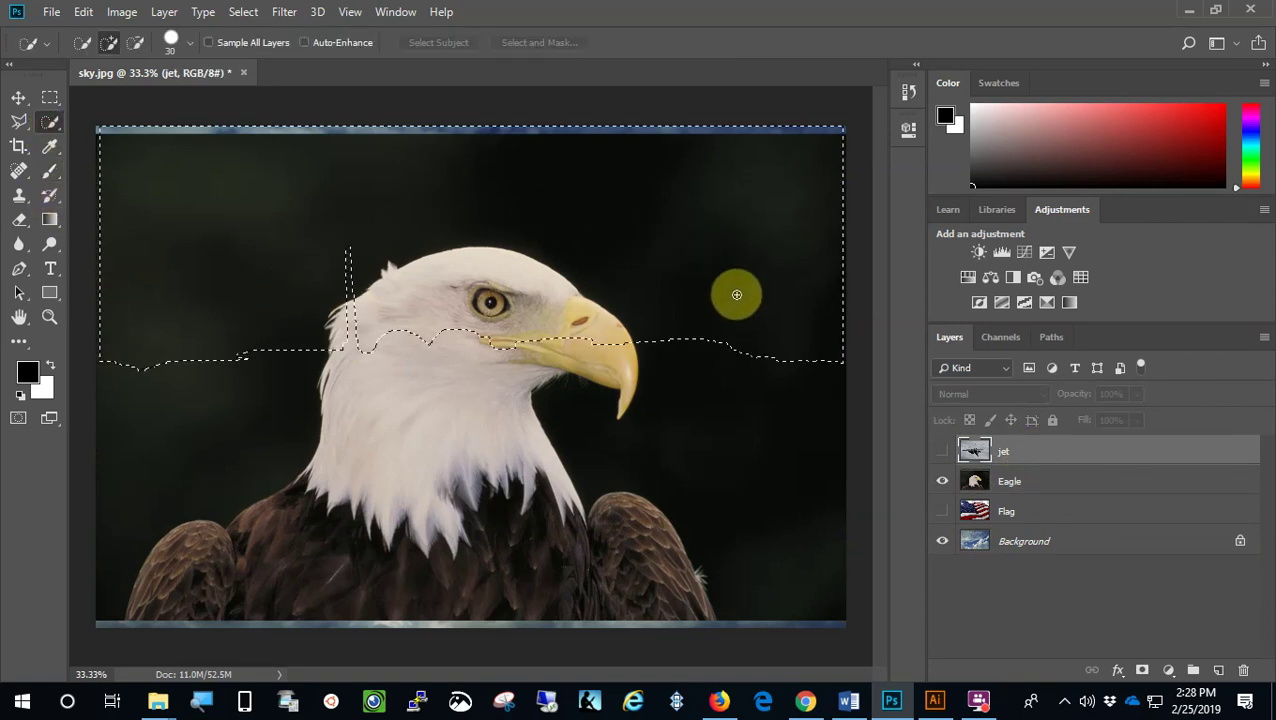
{"action": "left_click", "coordinate": [243, 11]}
{"action": "left_click", "coordinate": [263, 51]}
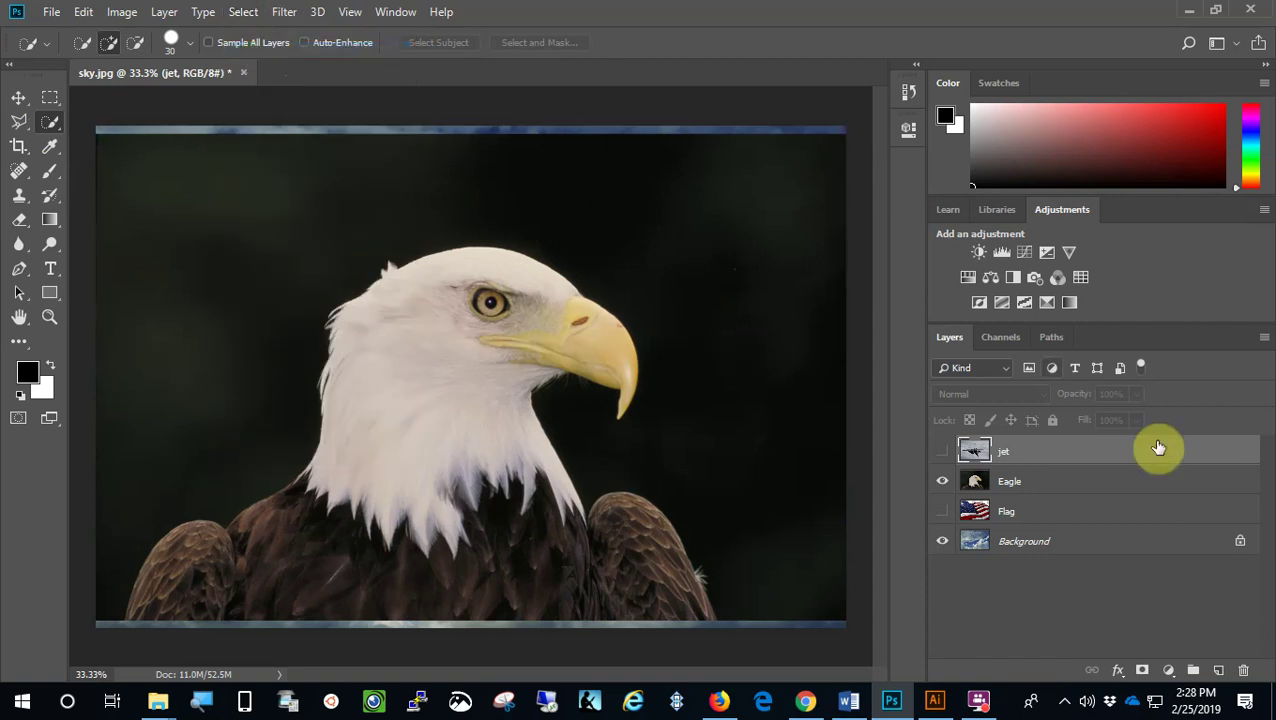
Select the Eagle layer's dark background with Quick Selection and protect the missed feather edges with a 94 px black brush in Quick Mask mode.
{"action": "left_click", "coordinate": [1040, 485]}
{"action": "mouse_move", "coordinate": [103, 433]}
{"action": "left_mouse_down"}
{"action": "mouse_move", "coordinate": [232, 305]}
{"action": "mouse_move", "coordinate": [319, 242]}
{"action": "mouse_move", "coordinate": [435, 188]}
{"action": "mouse_move", "coordinate": [564, 186]}
{"action": "mouse_move", "coordinate": [768, 255]}
{"action": "mouse_move", "coordinate": [829, 439]}
{"action": "left_mouse_up"}
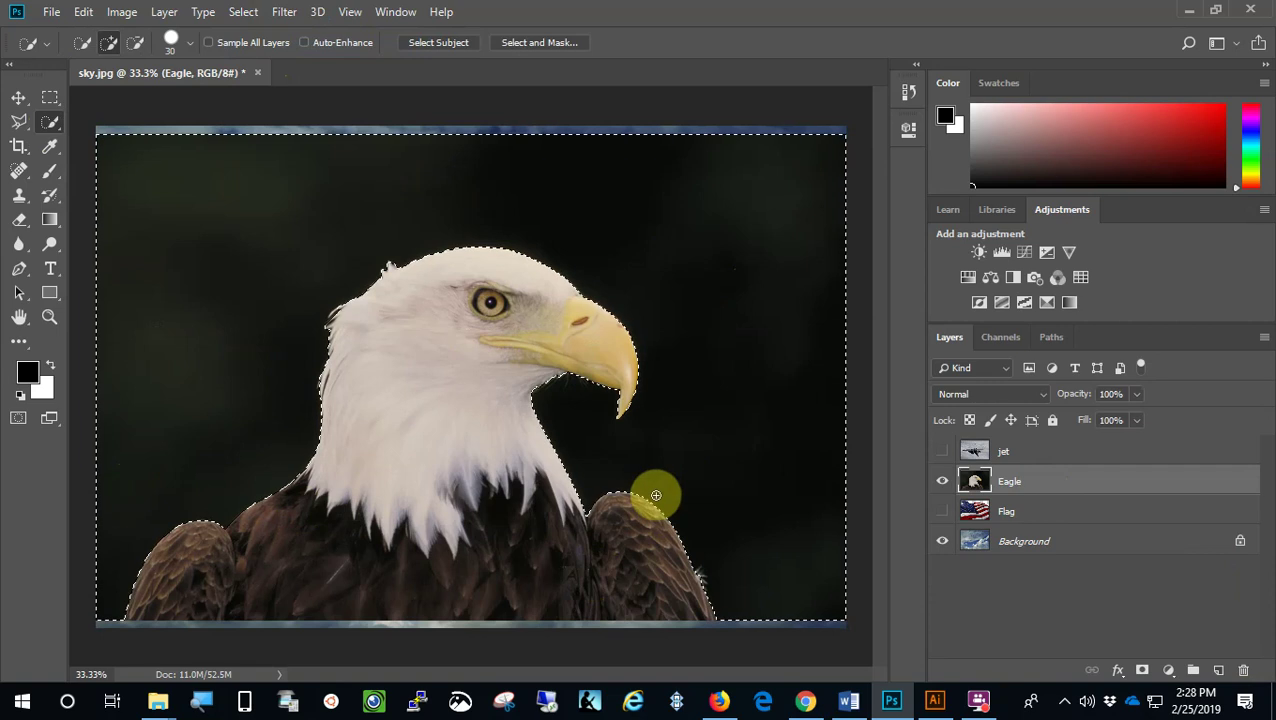
{"action": "left_click", "coordinate": [19, 421]}
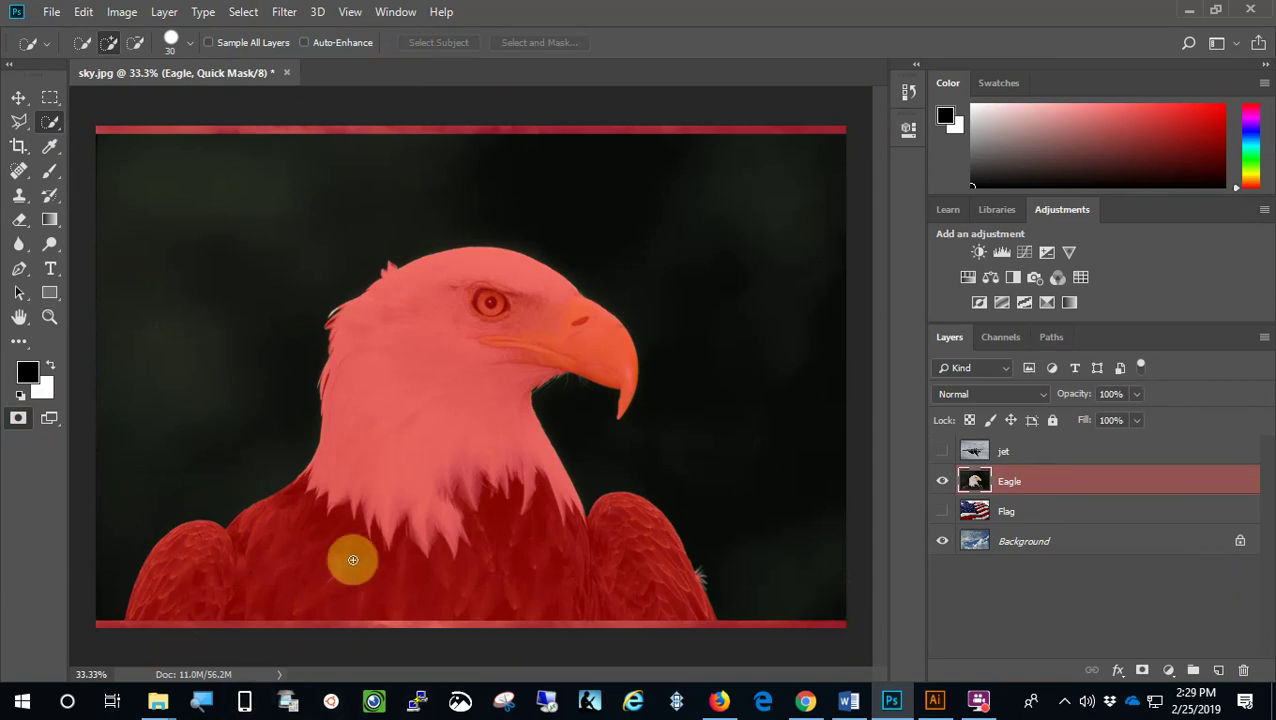
{"action": "left_click", "coordinate": [51, 171]}
{"action": "left_click_drag", "start_coordinate": [377, 339], "coordinate": [334, 324]}
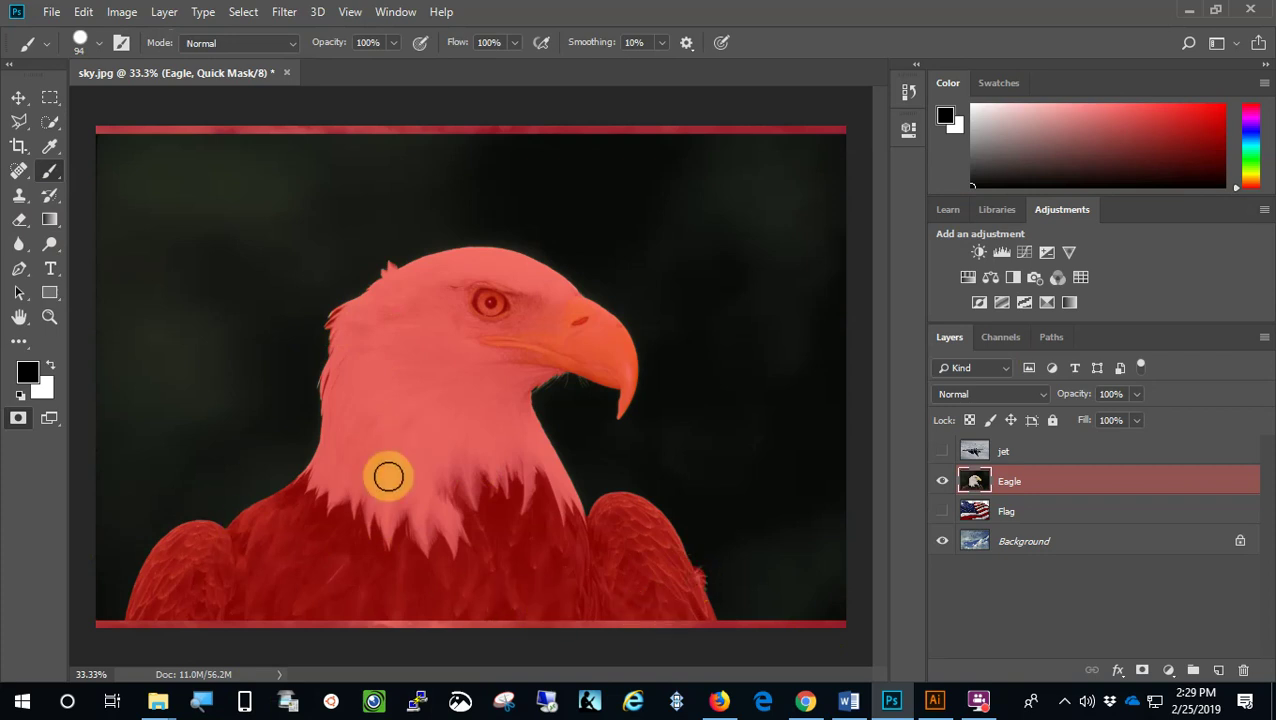
{"action": "left_click", "coordinate": [19, 418]}
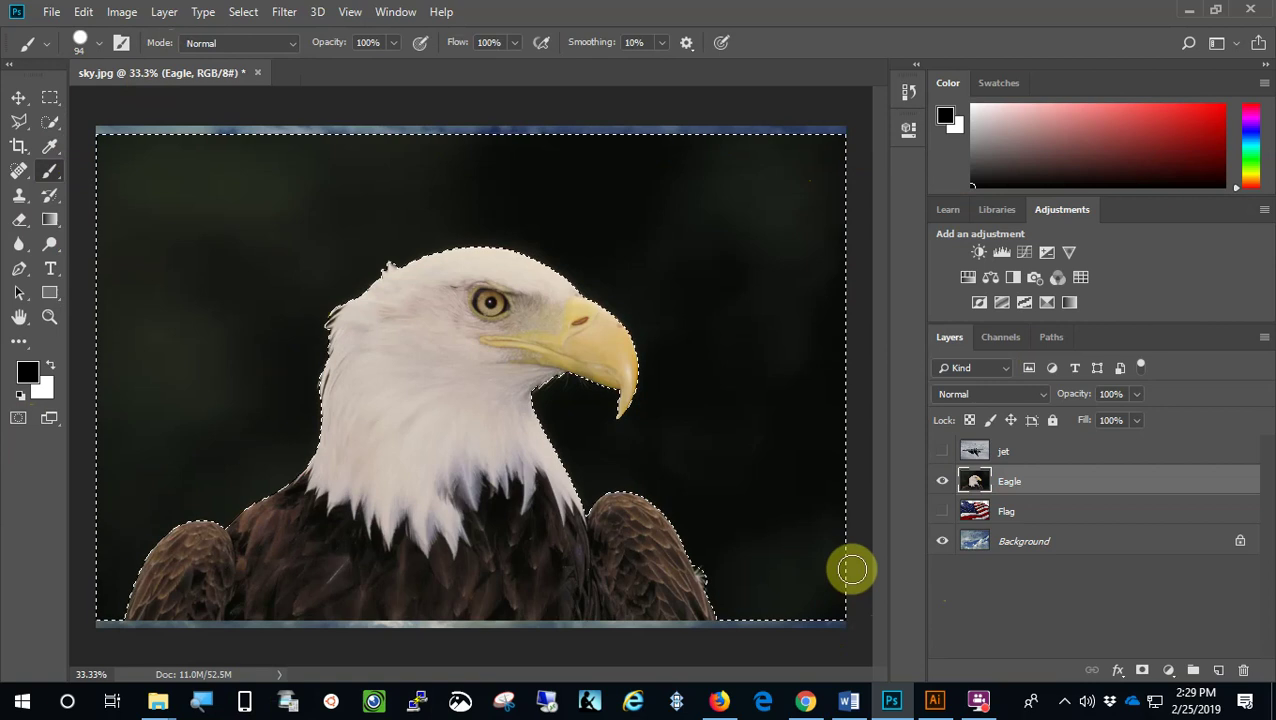
Delete the selected dark background from the Eagle layer and deselect.
{"action": "key", "text": "Delete"}
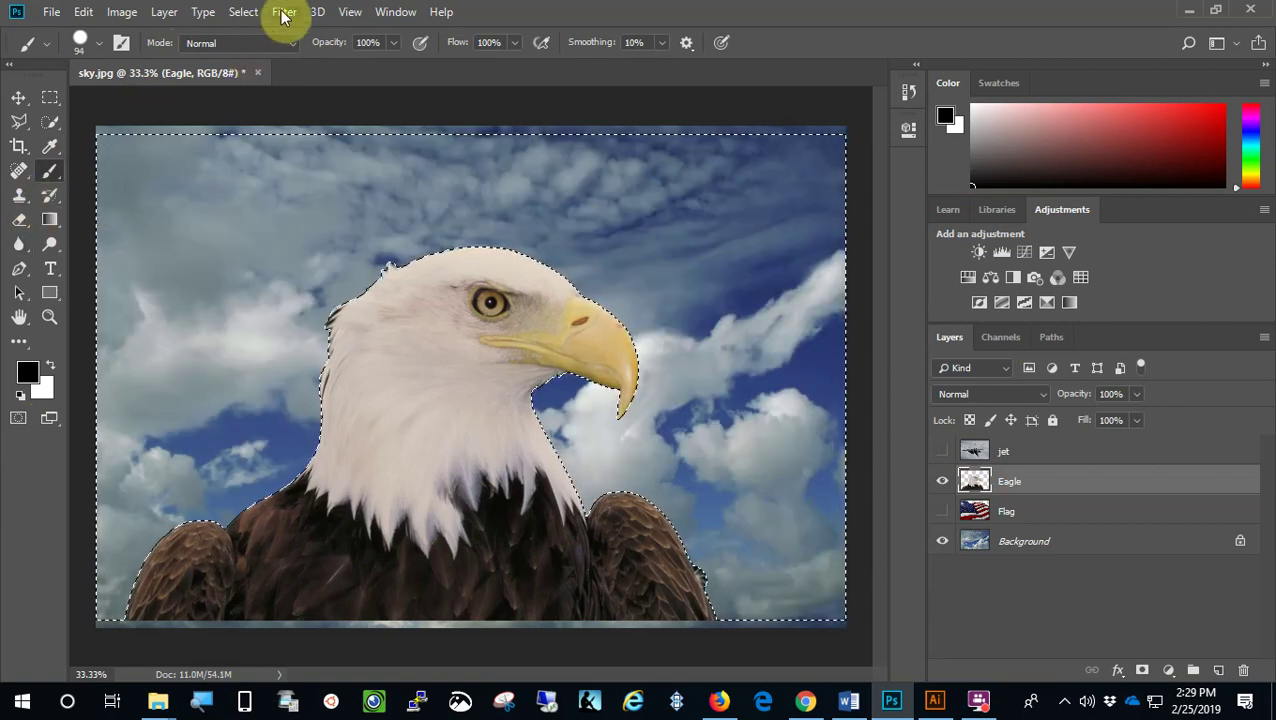
{"action": "left_click", "coordinate": [248, 12]}
{"action": "left_click", "coordinate": [263, 52]}
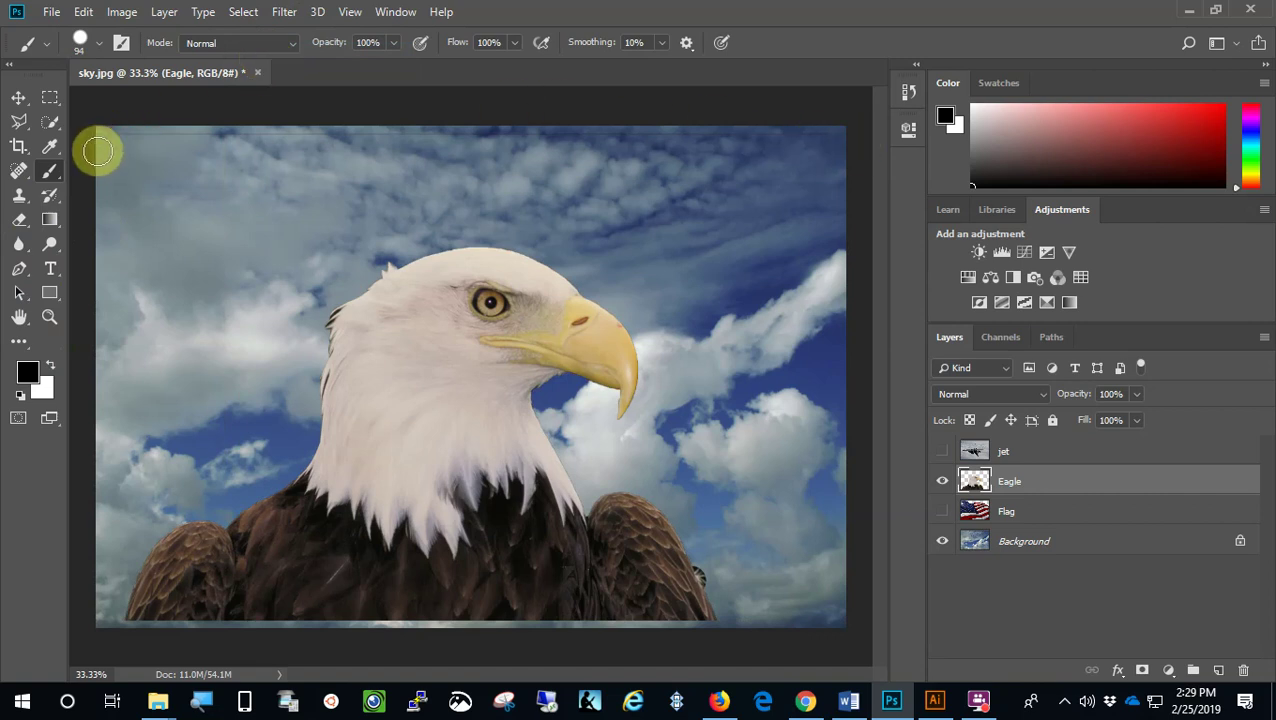
Erase leftover edge remnants on the Eagle layer with a 175 px Eraser and cut away a thin rectangular strip along the eagle's bottom edge.
{"action": "left_click", "coordinate": [20, 220]}
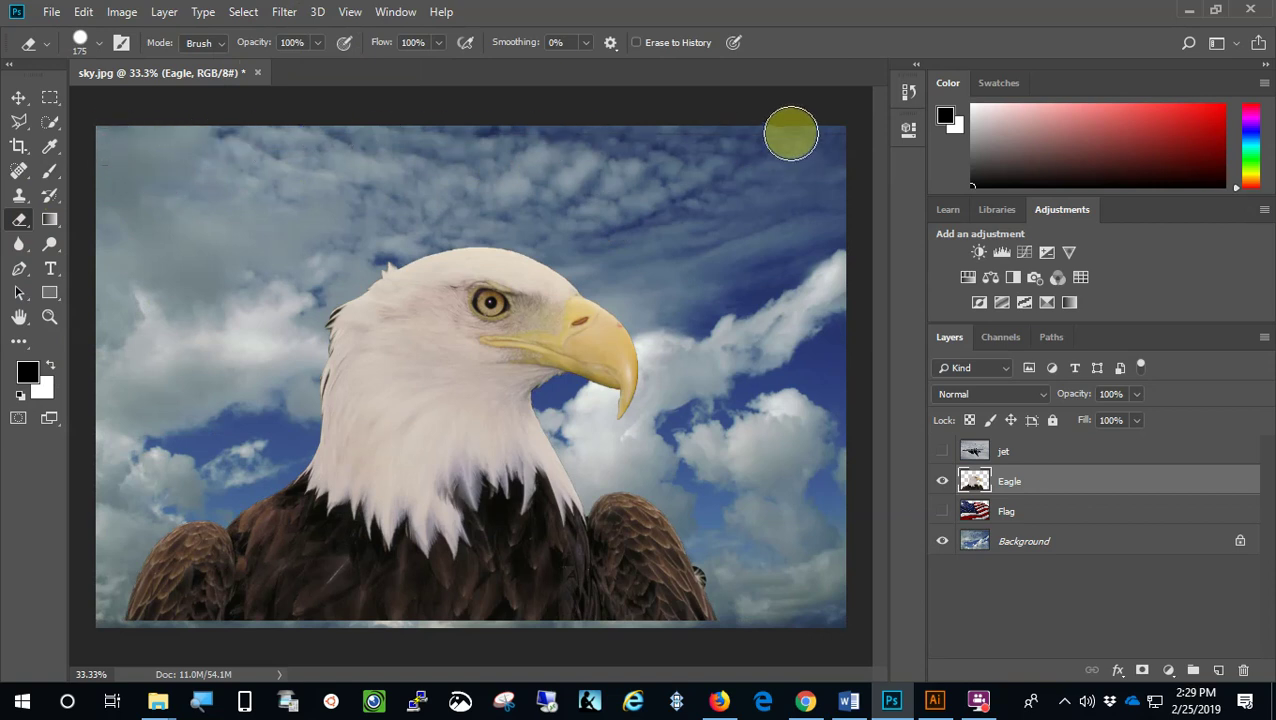
{"action": "left_click_drag", "start_coordinate": [856, 133], "coordinate": [852, 150]}
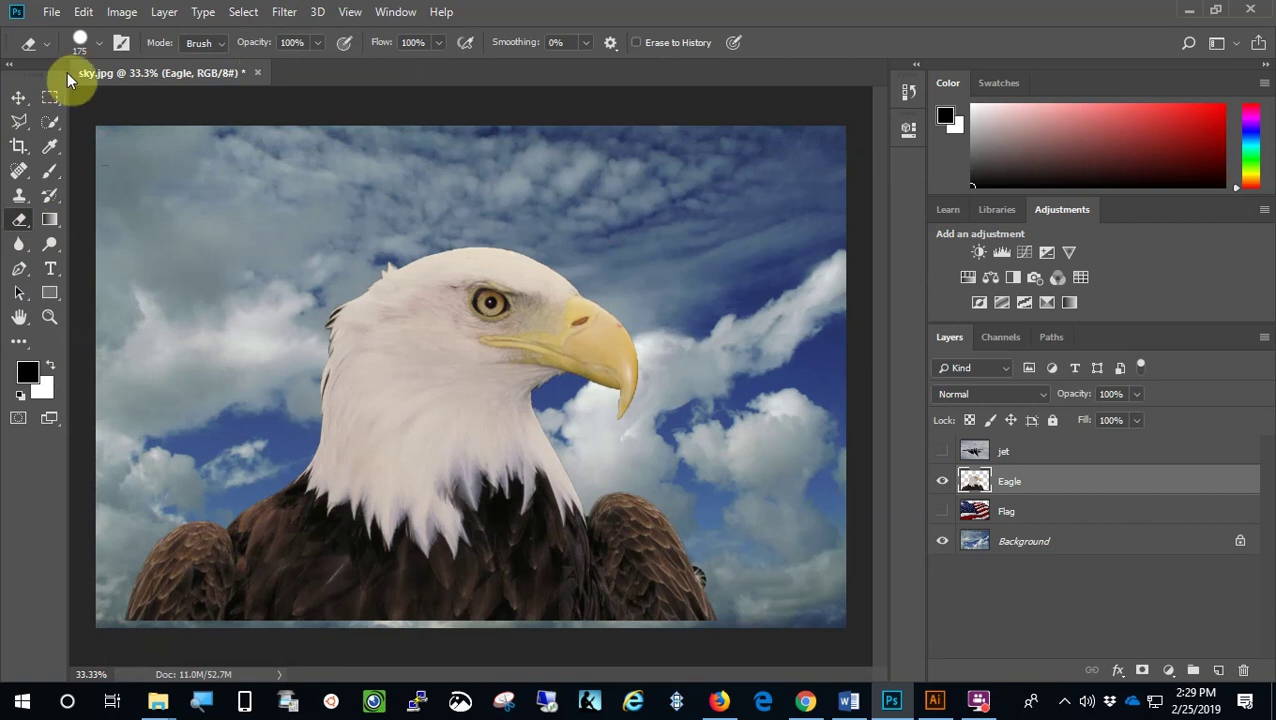
{"action": "left_click", "coordinate": [54, 95]}
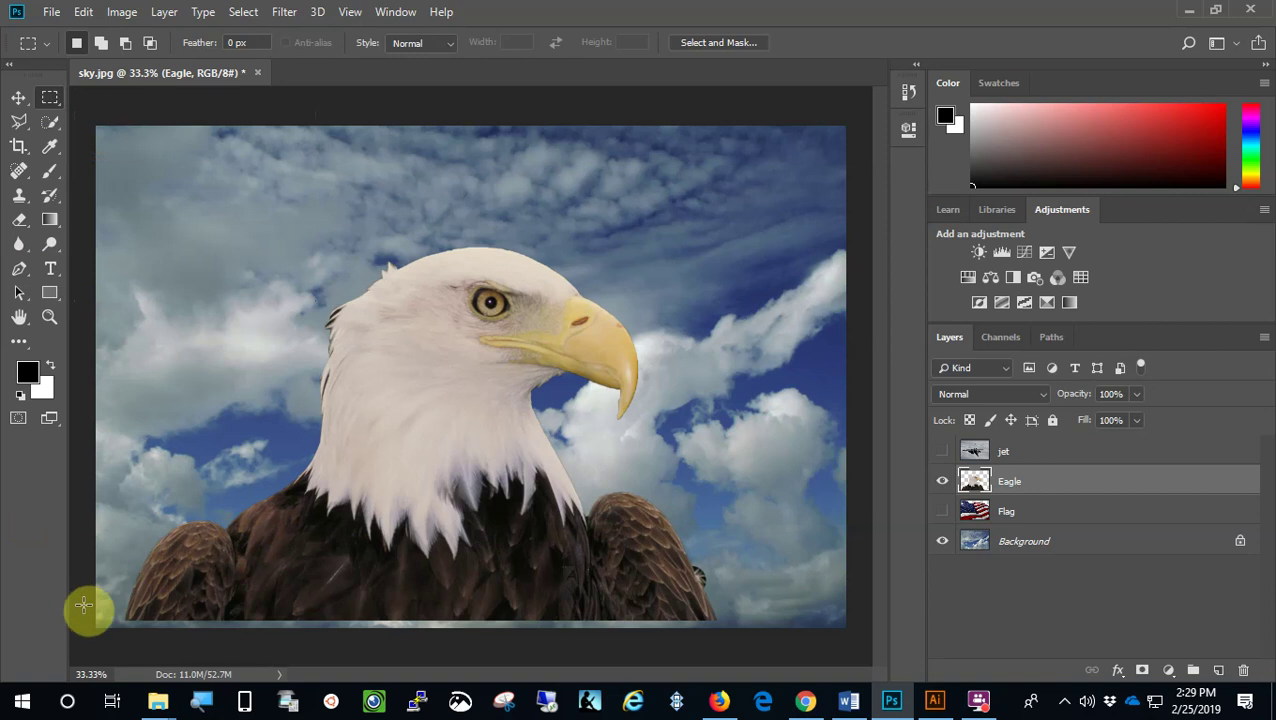
{"action": "left_click_drag", "start_coordinate": [95, 615], "coordinate": [812, 663]}
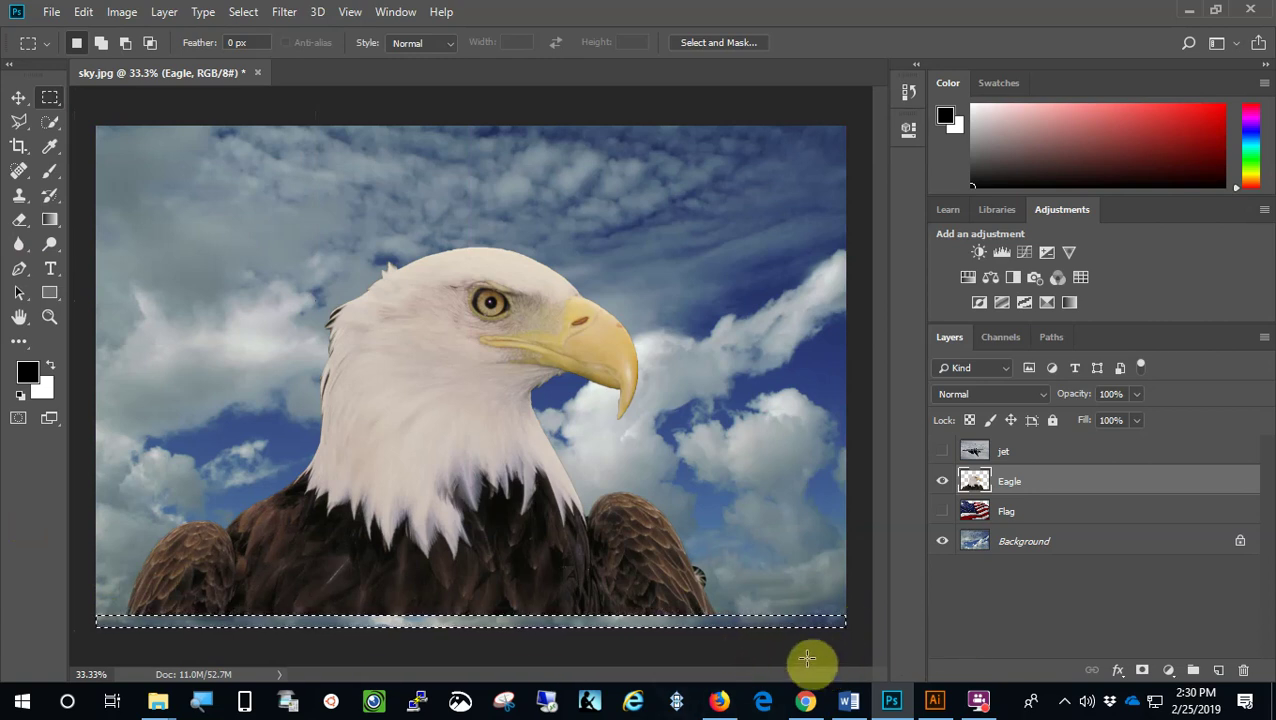
{"action": "left_click", "coordinate": [250, 10]}
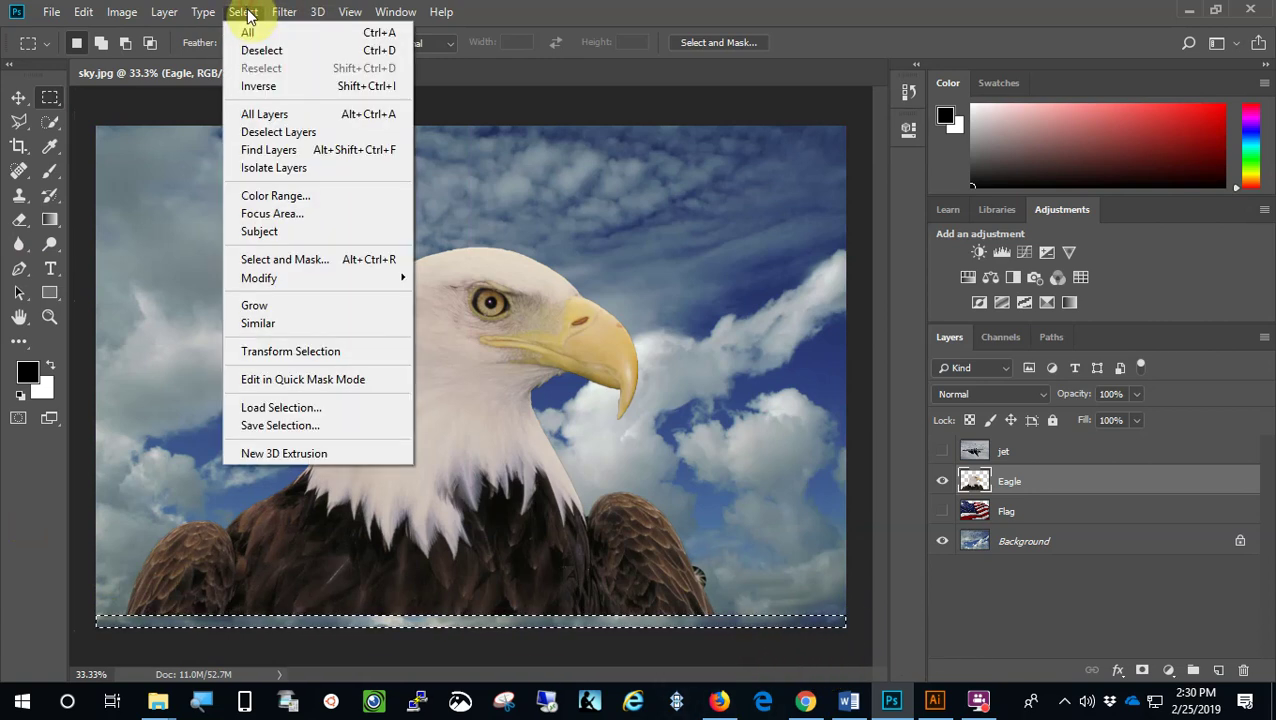
{"action": "left_click", "coordinate": [256, 54]}
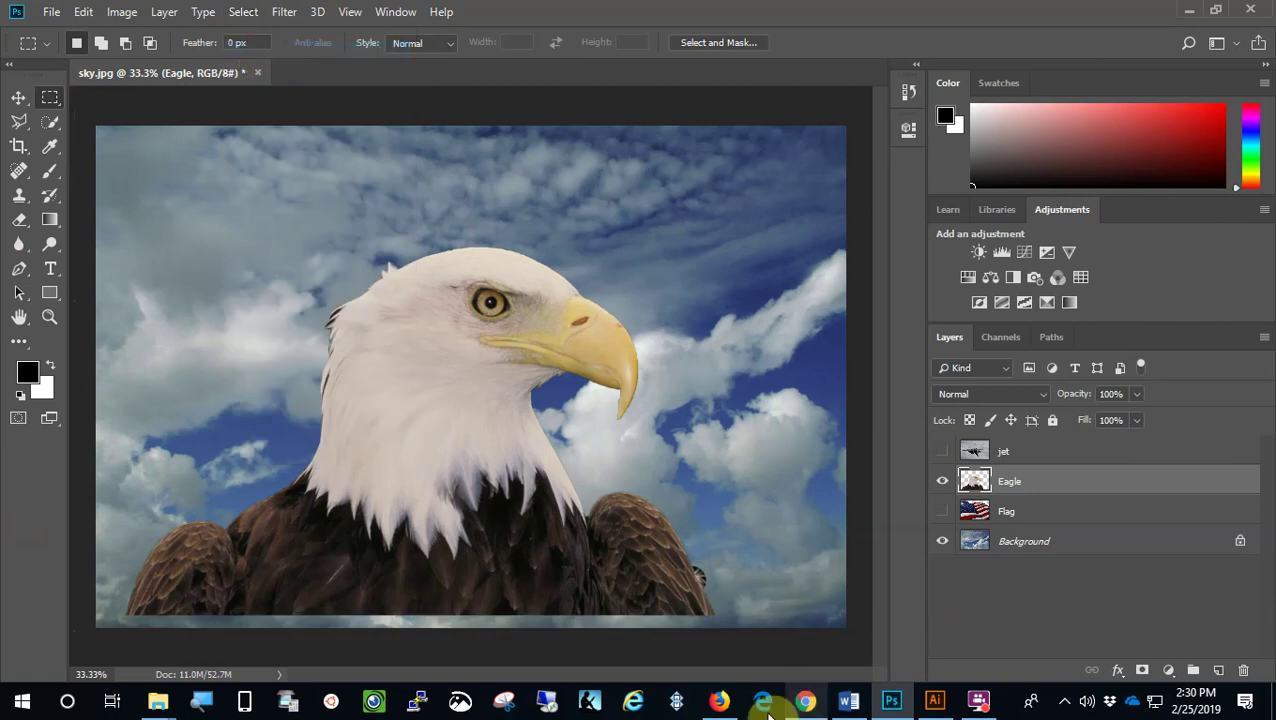
Move the eagle slightly right and down so its body meets the bottom edge of the canvas.
{"action": "left_click", "coordinate": [16, 103]}
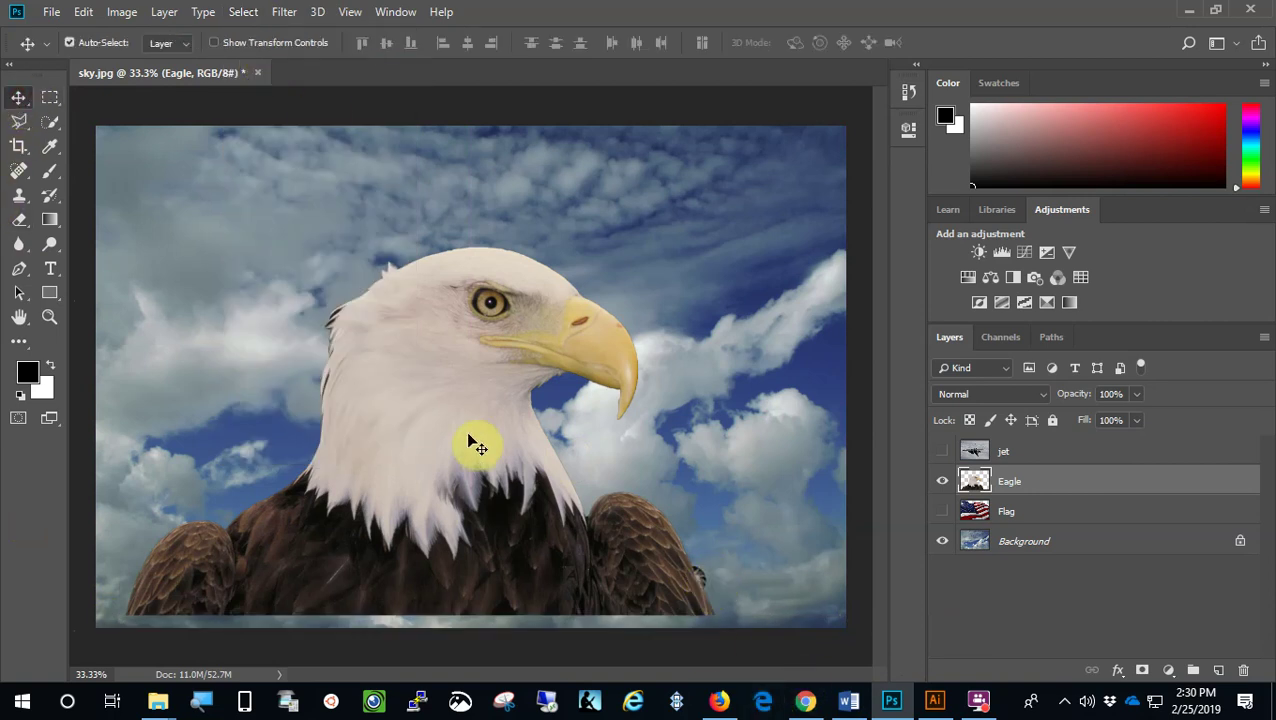
{"action": "left_click_drag", "start_coordinate": [460, 406], "coordinate": [498, 418]}
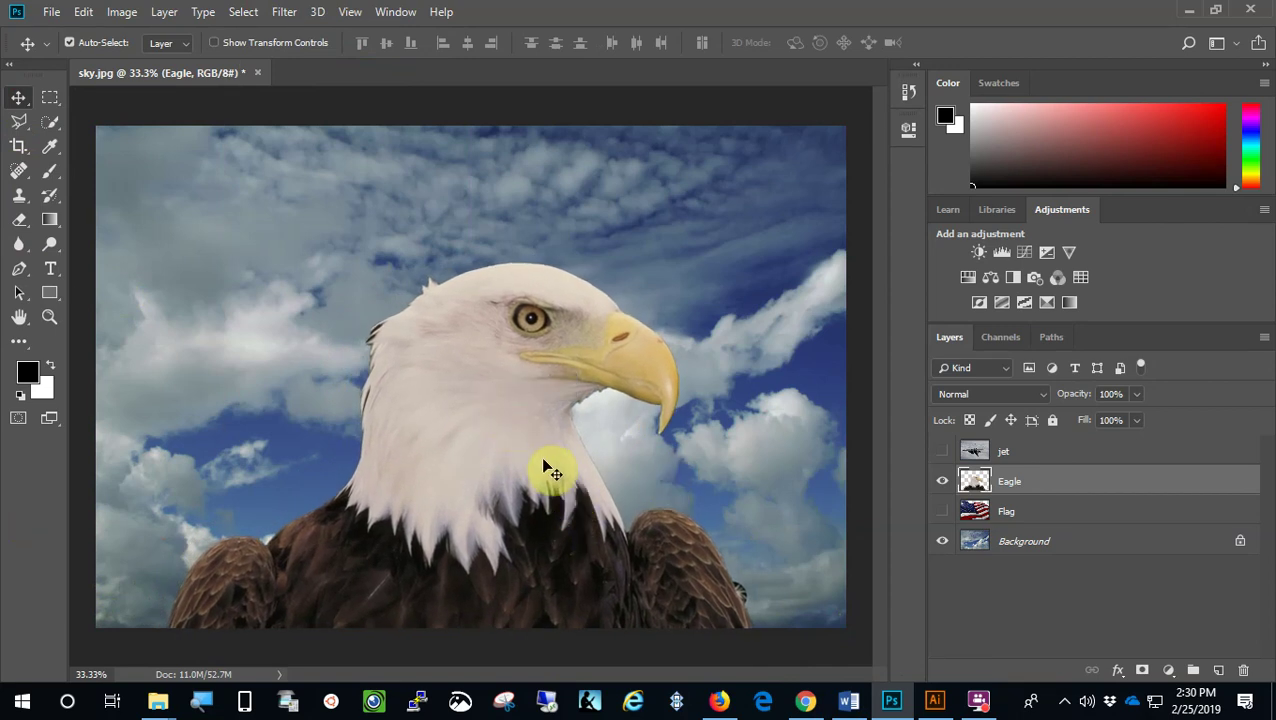
{"action": "mouse_move", "coordinate": [538, 456]}
{"action": "left_mouse_down"}
{"action": "mouse_move", "coordinate": [548, 443]}
{"action": "mouse_move", "coordinate": [540, 456]}
{"action": "left_mouse_up"}
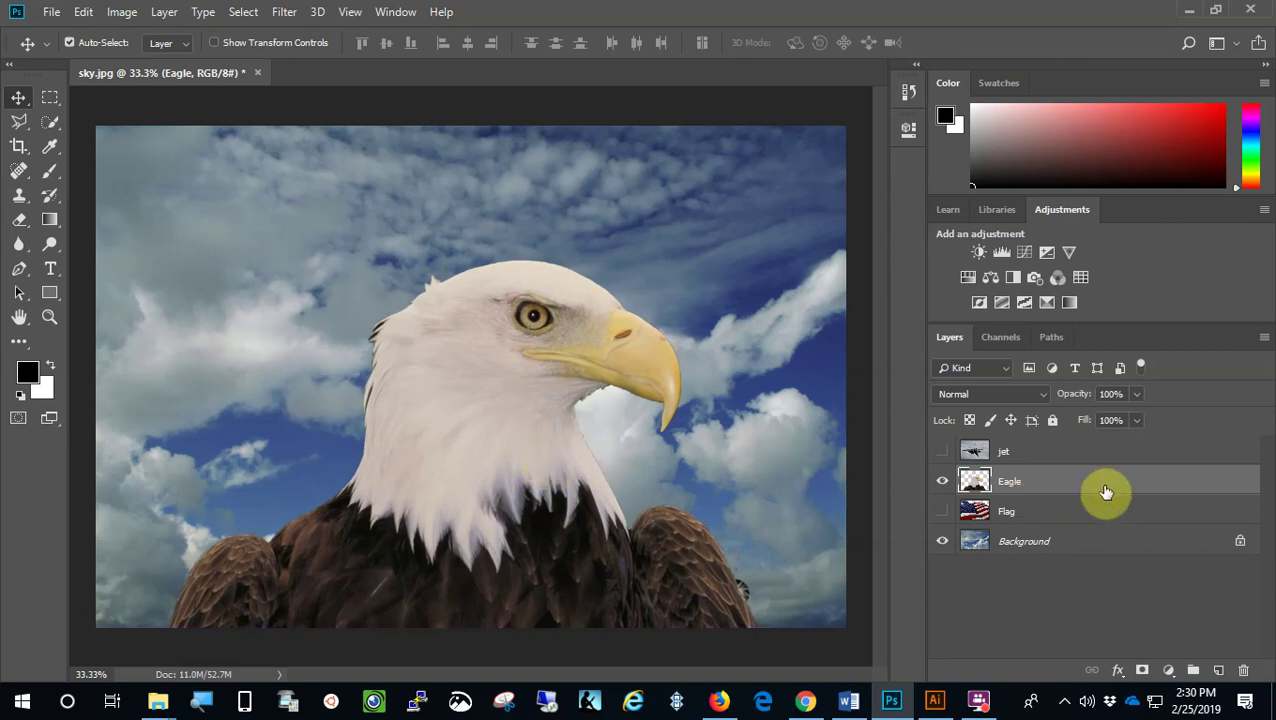
Set the Eagle layer's opacity to 50%.
{"action": "left_click", "coordinate": [1134, 394]}
{"action": "left_click_drag", "start_coordinate": [1137, 416], "coordinate": [1089, 423]}
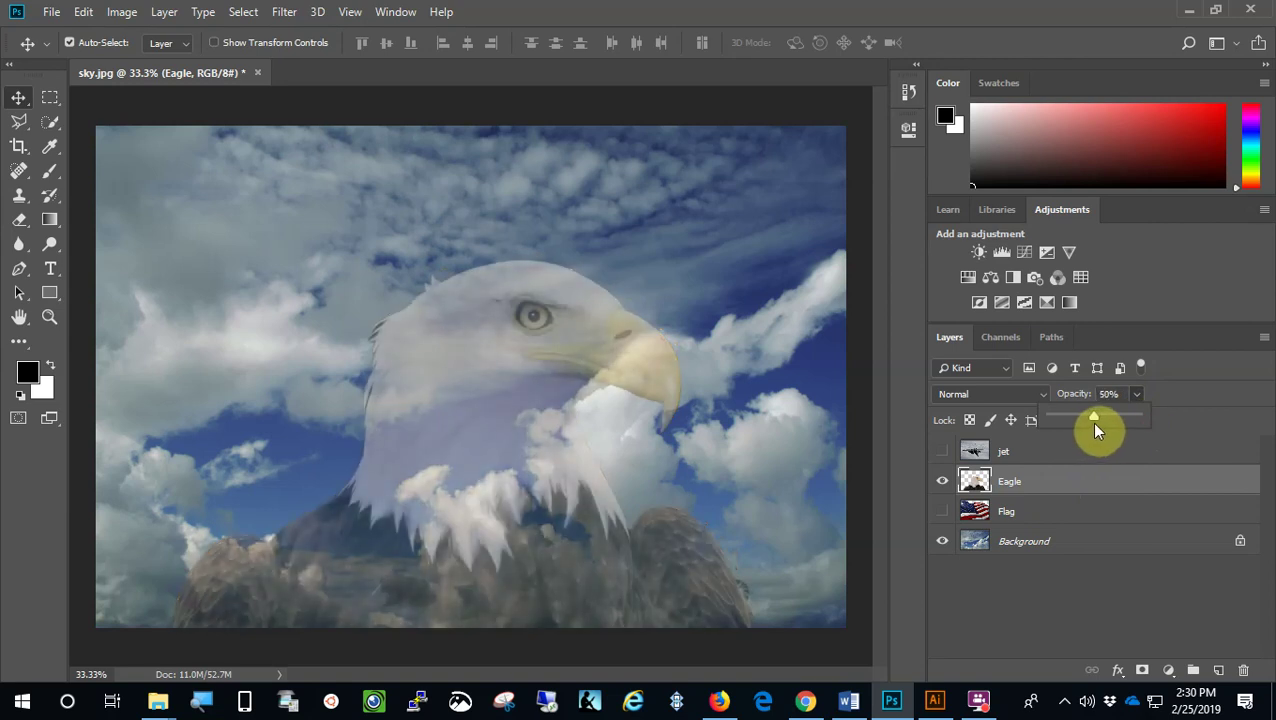
{"action": "left_click_drag", "start_coordinate": [1089, 431], "coordinate": [1093, 431]}
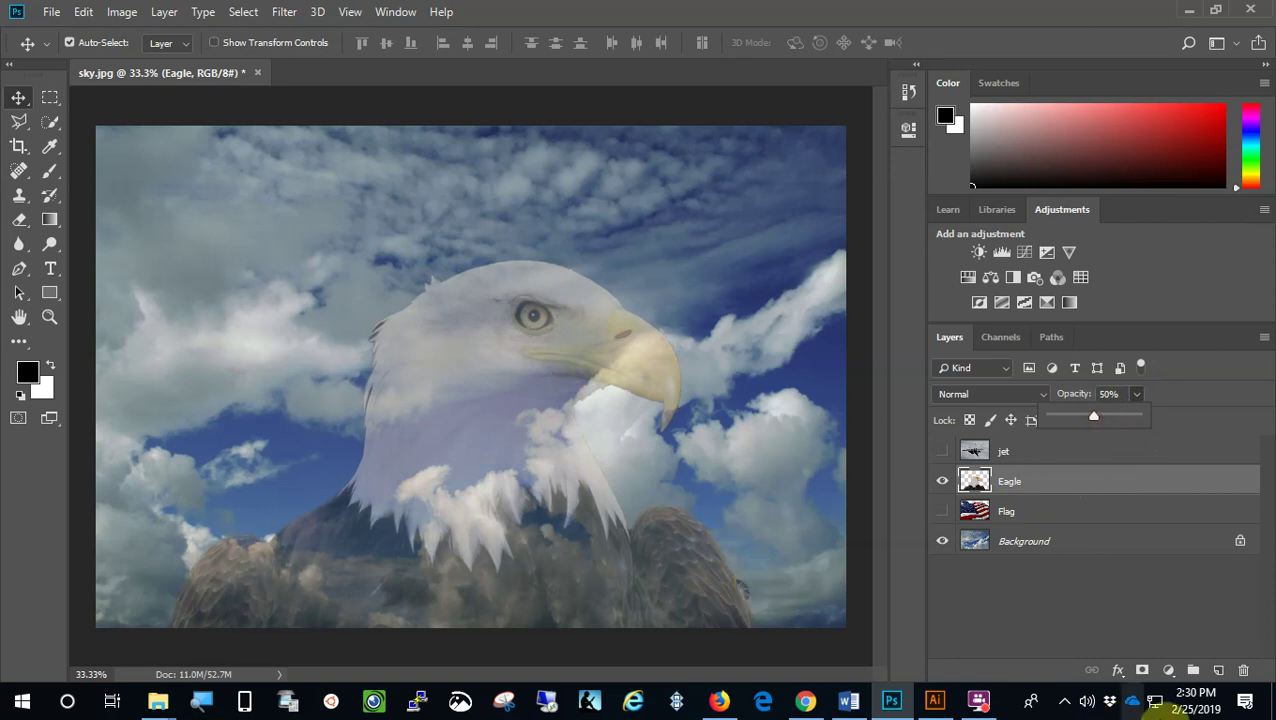
Hide the Eagle layer, show the jet layer and make it the active layer.
{"action": "left_click", "coordinate": [942, 487]}
{"action": "left_click", "coordinate": [942, 484]}
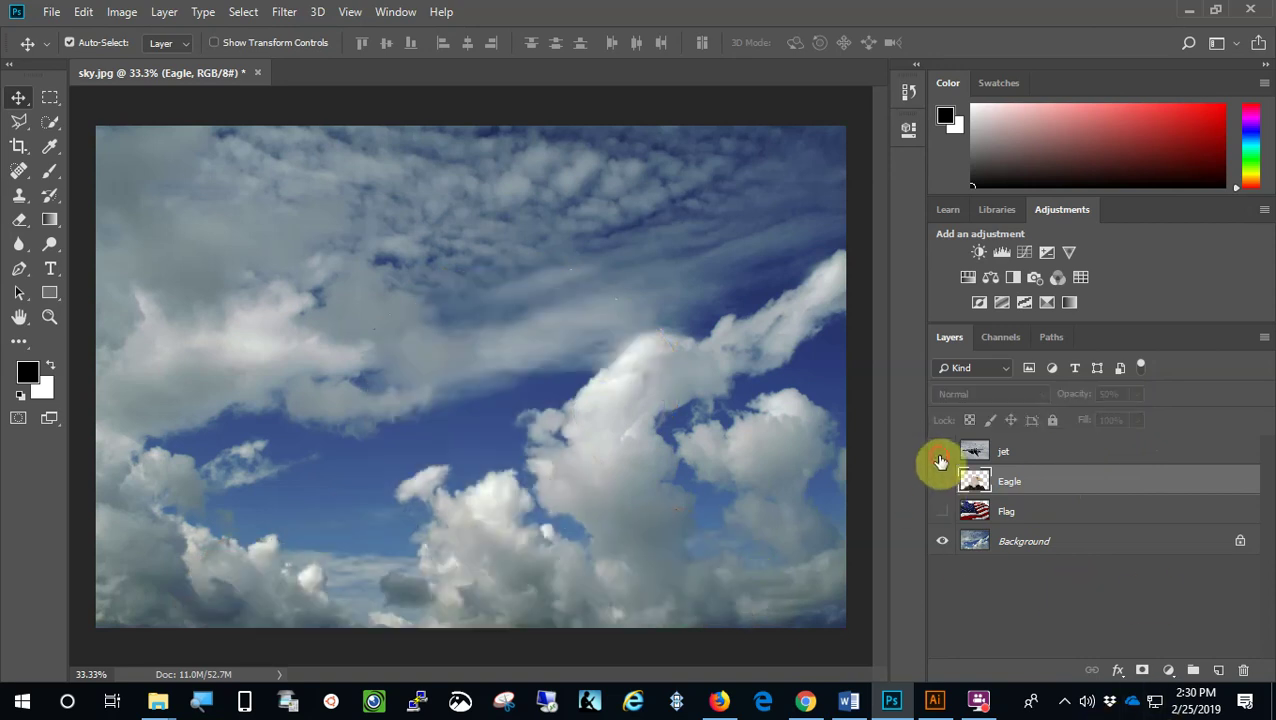
{"action": "left_click", "coordinate": [942, 452]}
{"action": "left_click", "coordinate": [1043, 453]}
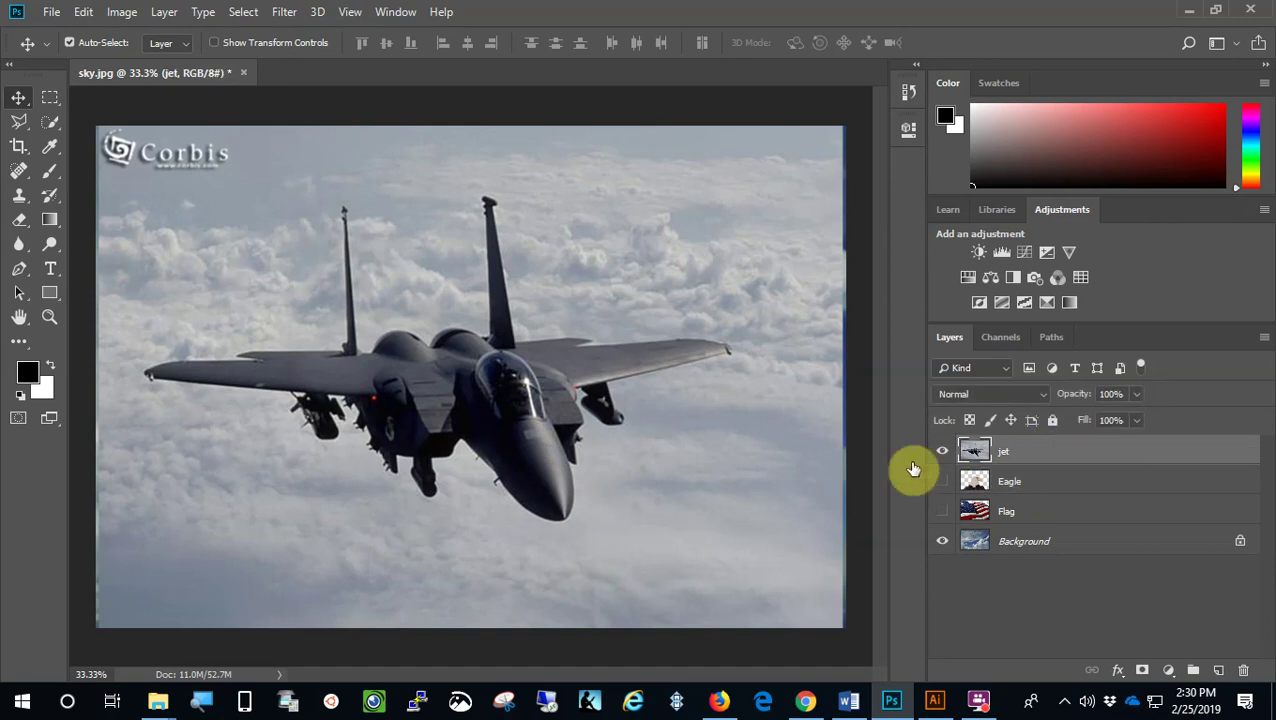
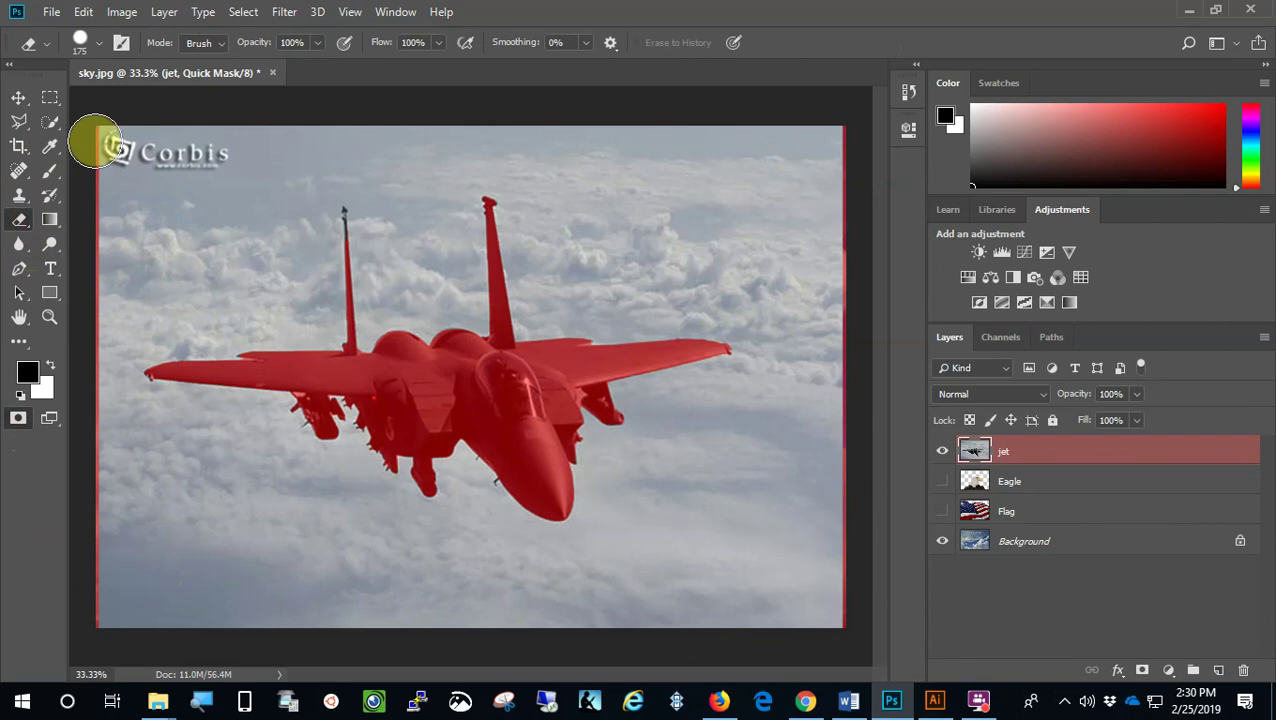
Erase the red Quick Mask strips along the jet image's left and right edges with the 175 px Eraser.
{"action": "mouse_move", "coordinate": [98, 120]}
{"action": "left_mouse_down"}
{"action": "mouse_move", "coordinate": [85, 444]}
{"action": "mouse_move", "coordinate": [107, 635]}
{"action": "left_mouse_up"}
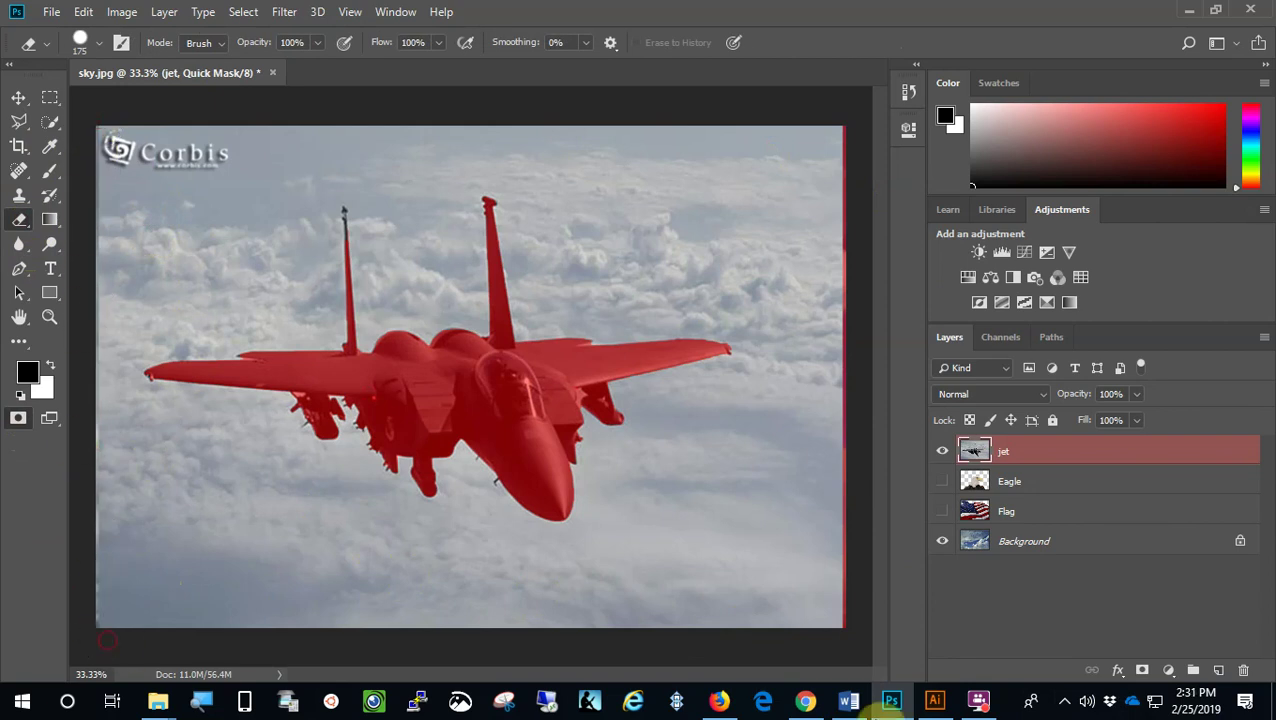
{"action": "mouse_move", "coordinate": [876, 652]}
{"action": "left_mouse_down"}
{"action": "mouse_move", "coordinate": [847, 443]}
{"action": "mouse_move", "coordinate": [862, 110]}
{"action": "mouse_move", "coordinate": [857, 216]}
{"action": "left_mouse_up"}
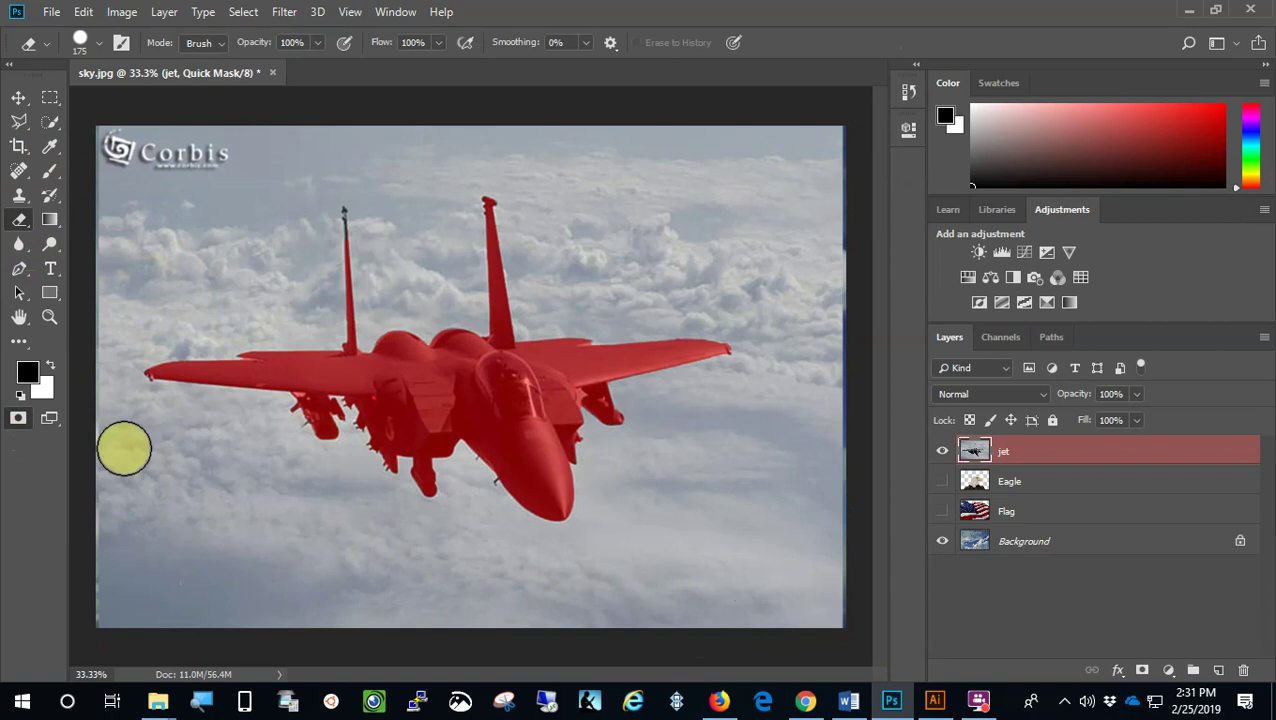
Paint the Quick Mask over the uncovered tip of the jet's thinner tail fin with a 9 px Brush.
{"action": "left_click", "coordinate": [50, 318]}
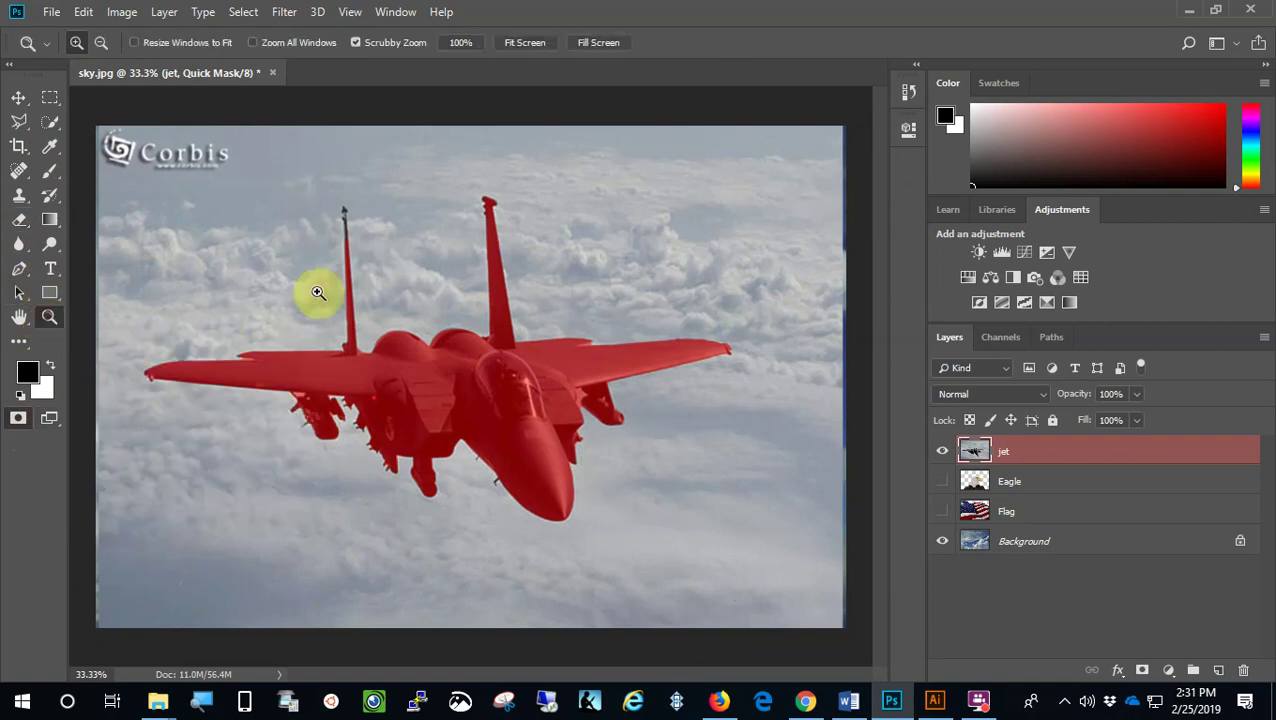
{"action": "left_click_drag", "start_coordinate": [352, 234], "coordinate": [273, 256]}
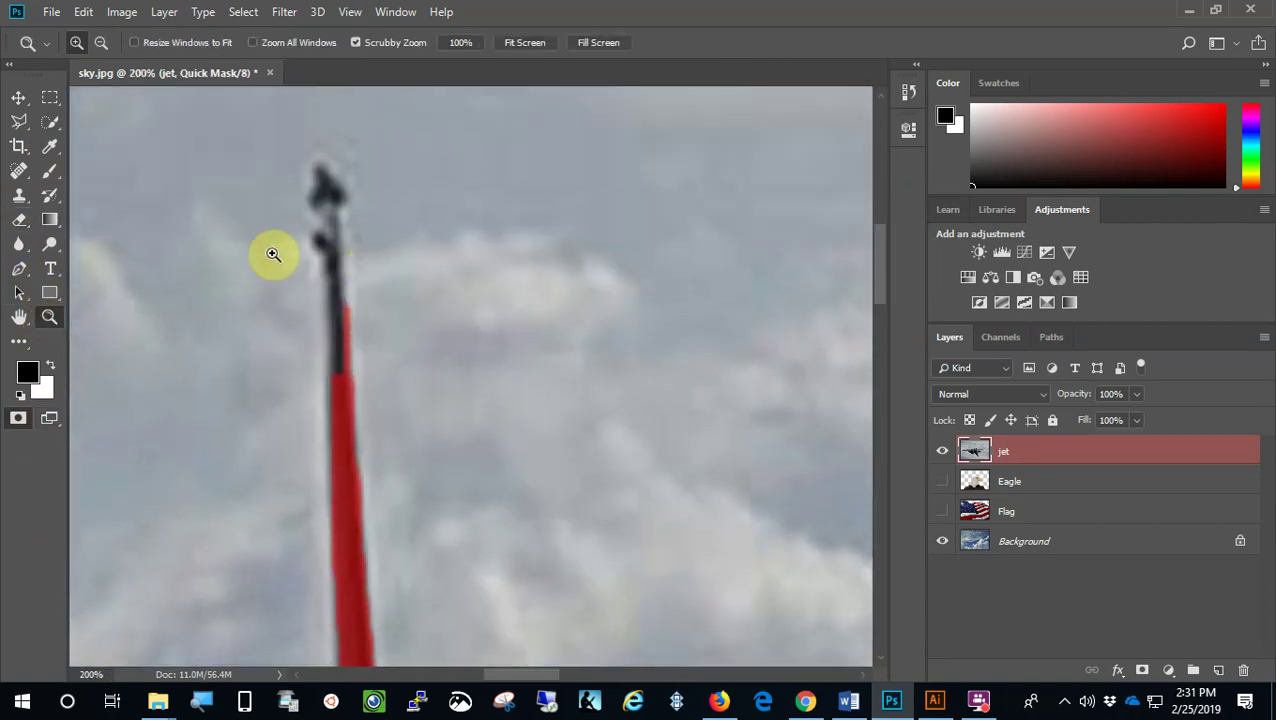
{"action": "left_click", "coordinate": [55, 168]}
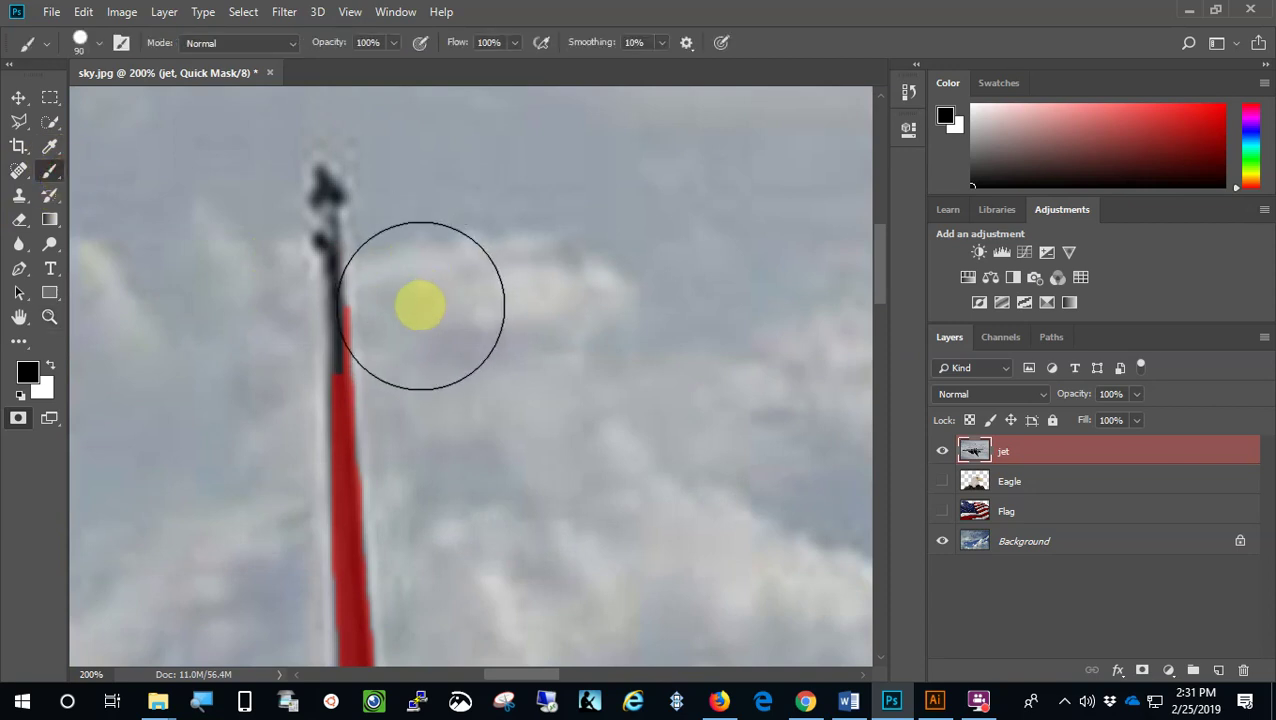
{"action": "key", "text": "bracketleft"}
{"action": "key", "text": "bracketleft"}
{"action": "key", "text": "bracketleft"}
{"action": "key", "text": "bracketleft"}
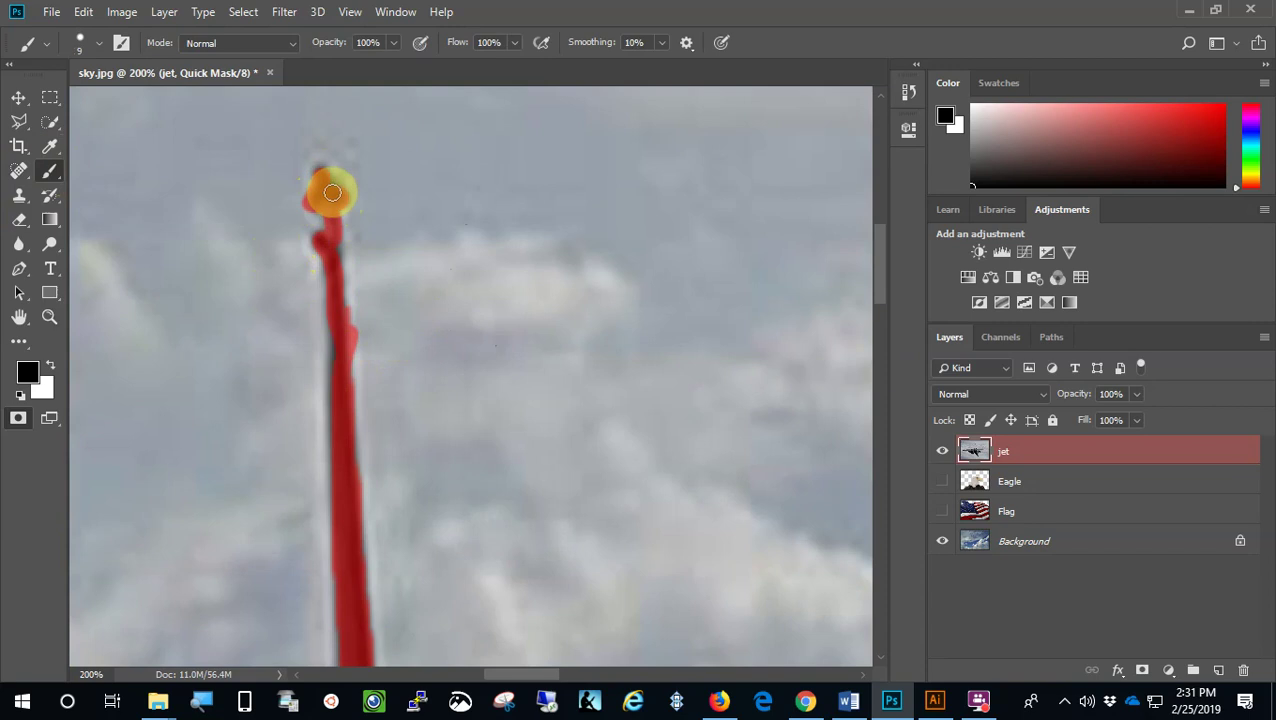
{"action": "left_click_drag", "start_coordinate": [332, 192], "coordinate": [334, 299]}
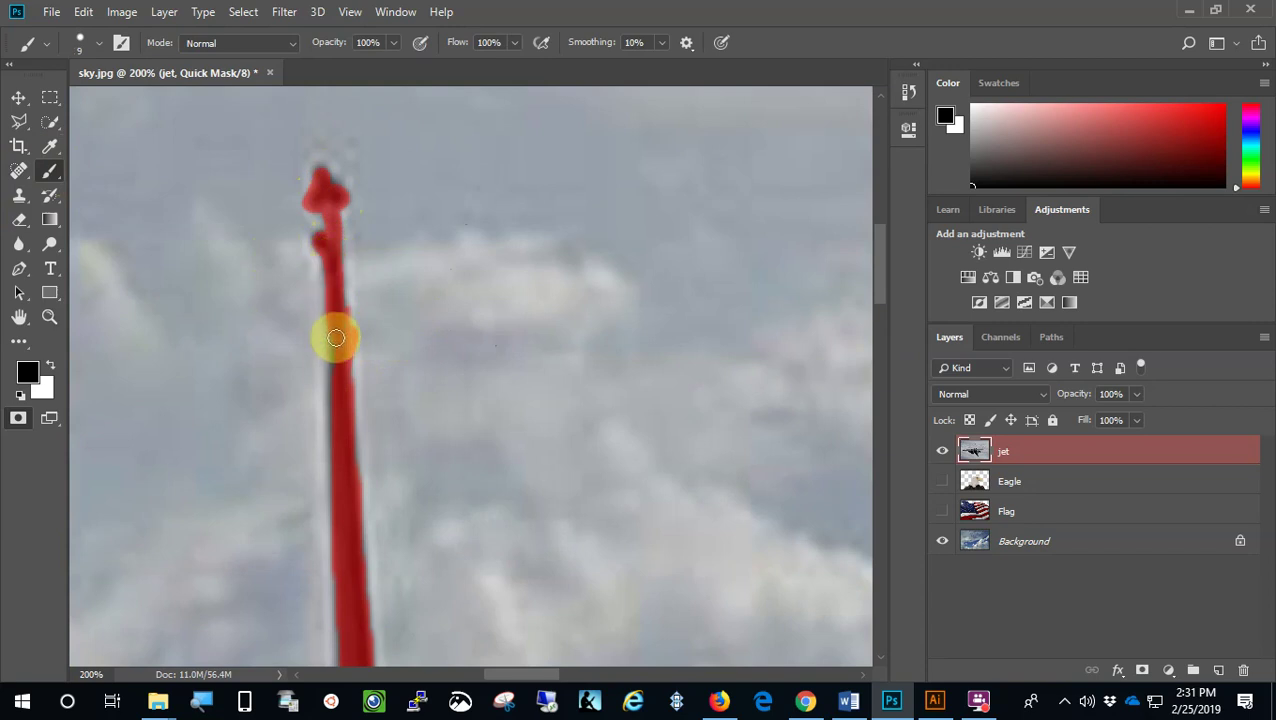
{"action": "left_click_drag", "start_coordinate": [341, 366], "coordinate": [350, 330]}
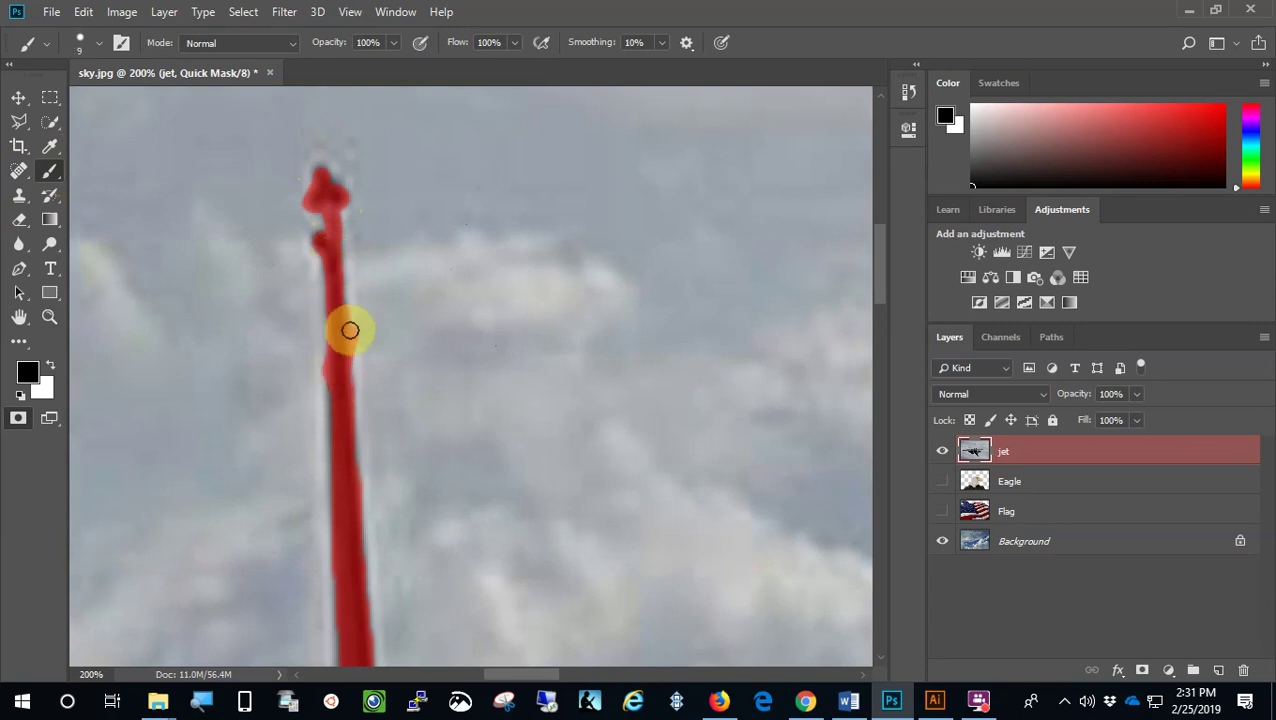
Erase the excess red mask beside the thinner tail fin with the Eraser reduced to 70 px.
{"action": "left_click", "coordinate": [22, 219]}
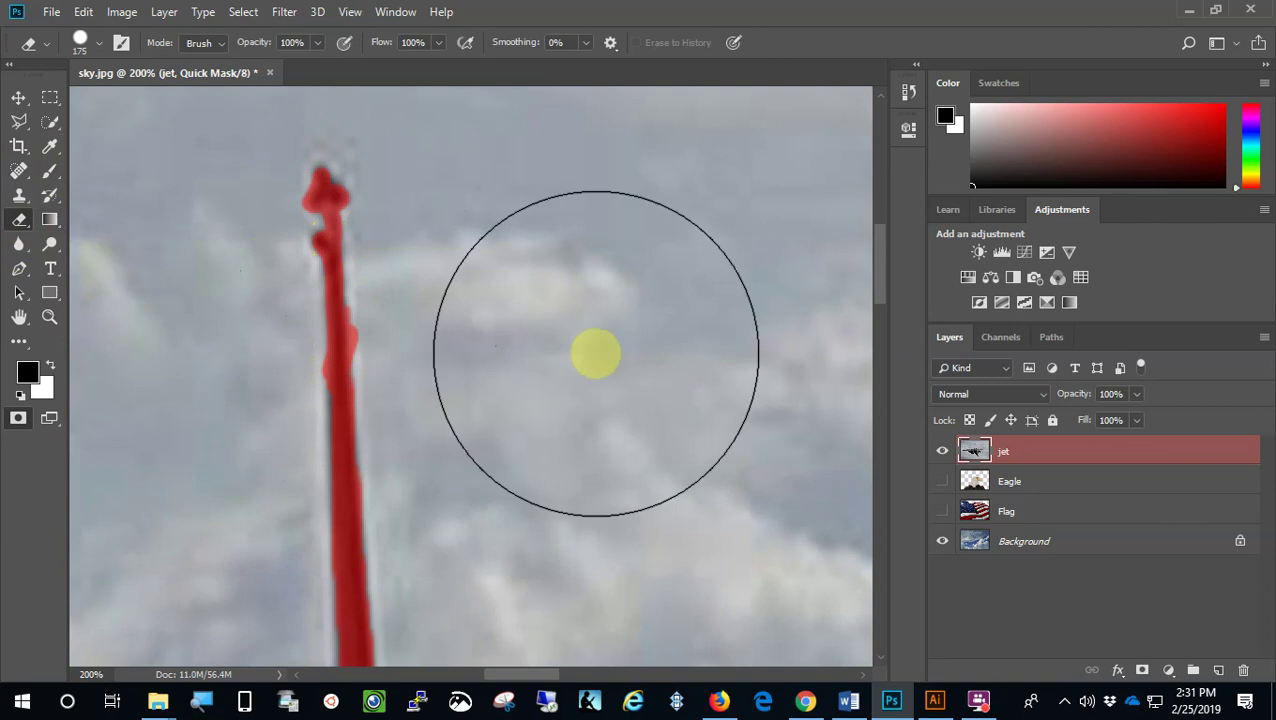
{"action": "key", "text": "bracketleft"}
{"action": "key", "text": "bracketleft"}
{"action": "key", "text": "bracketleft"}
{"action": "key", "text": "bracketleft"}
{"action": "key", "text": "bracketleft"}
{"action": "key", "text": "bracketleft"}
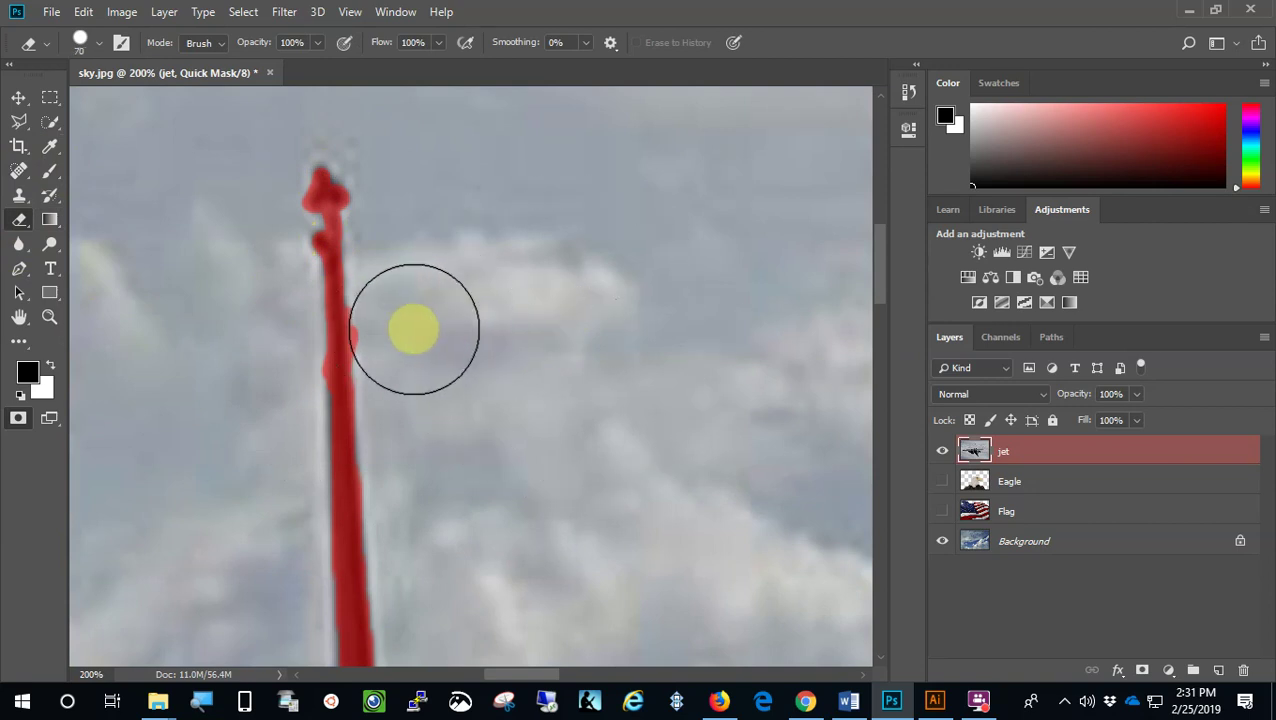
Paint the Quick Mask over the two small dark probes along the underside of the jet's nose with the 9 px Brush.
{"action": "double_click", "coordinate": [19, 317]}
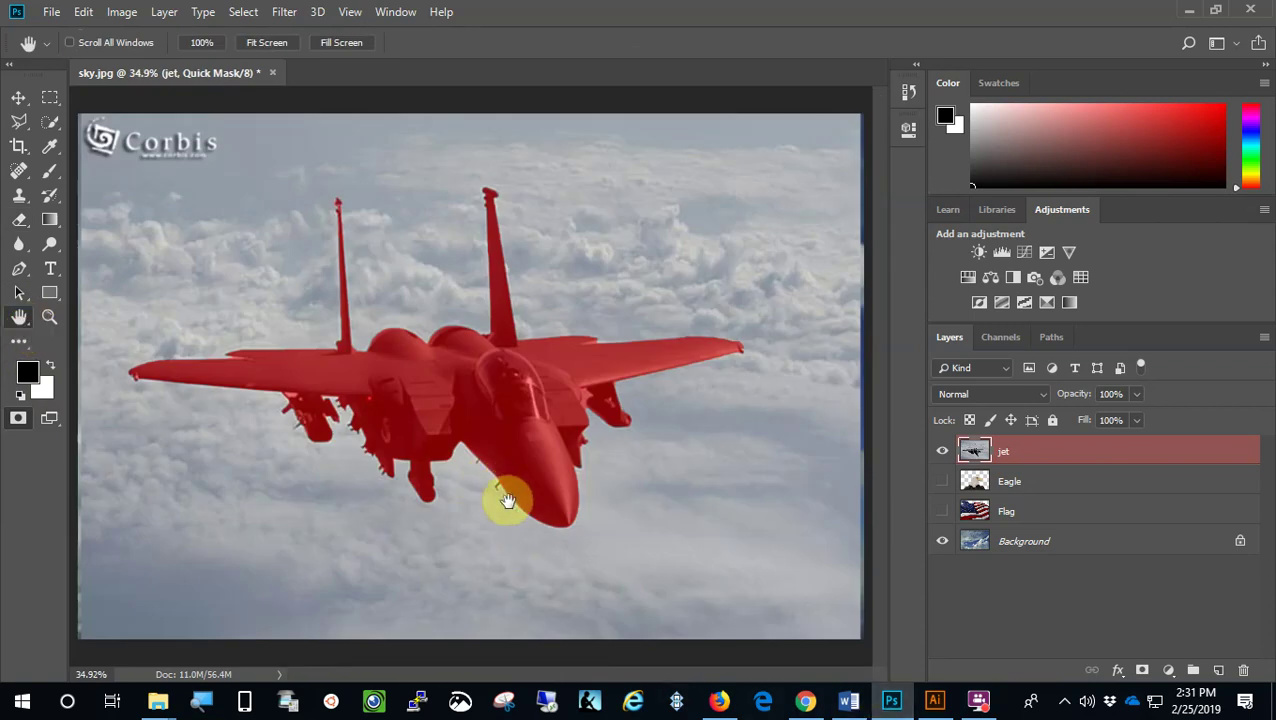
{"action": "left_click", "coordinate": [48, 318]}
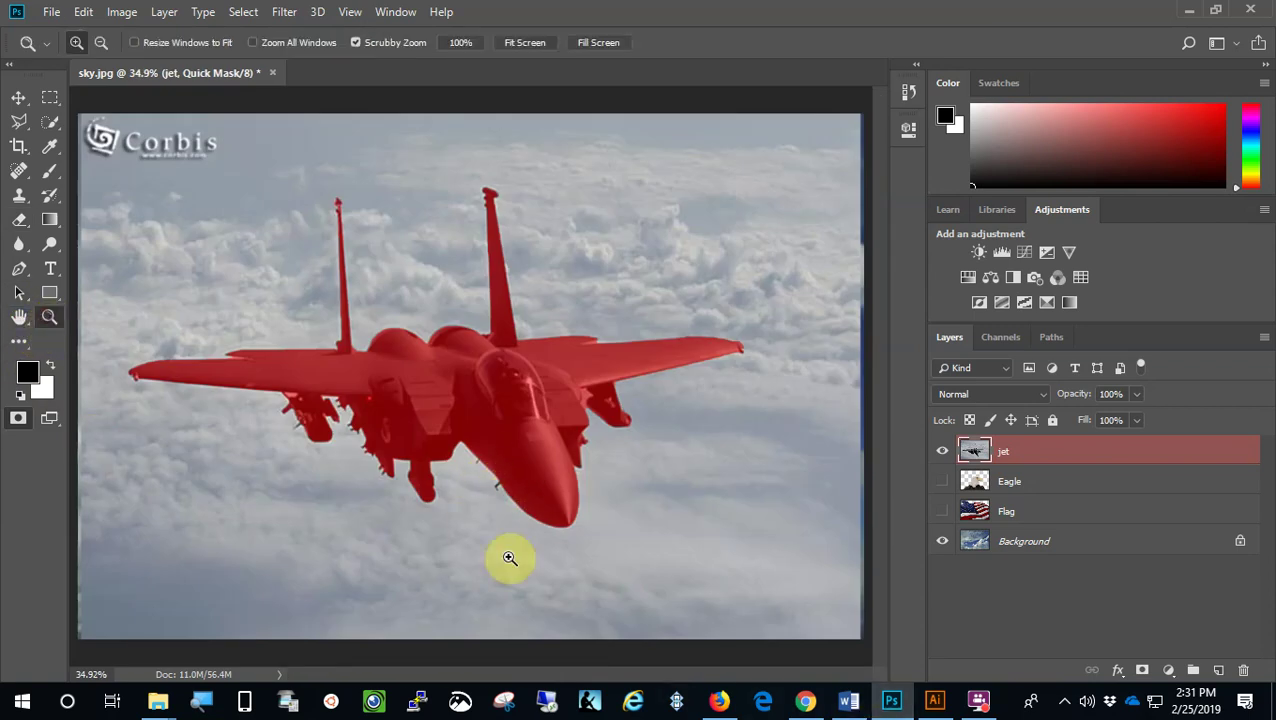
{"action": "left_click_drag", "start_coordinate": [497, 490], "coordinate": [497, 490]}
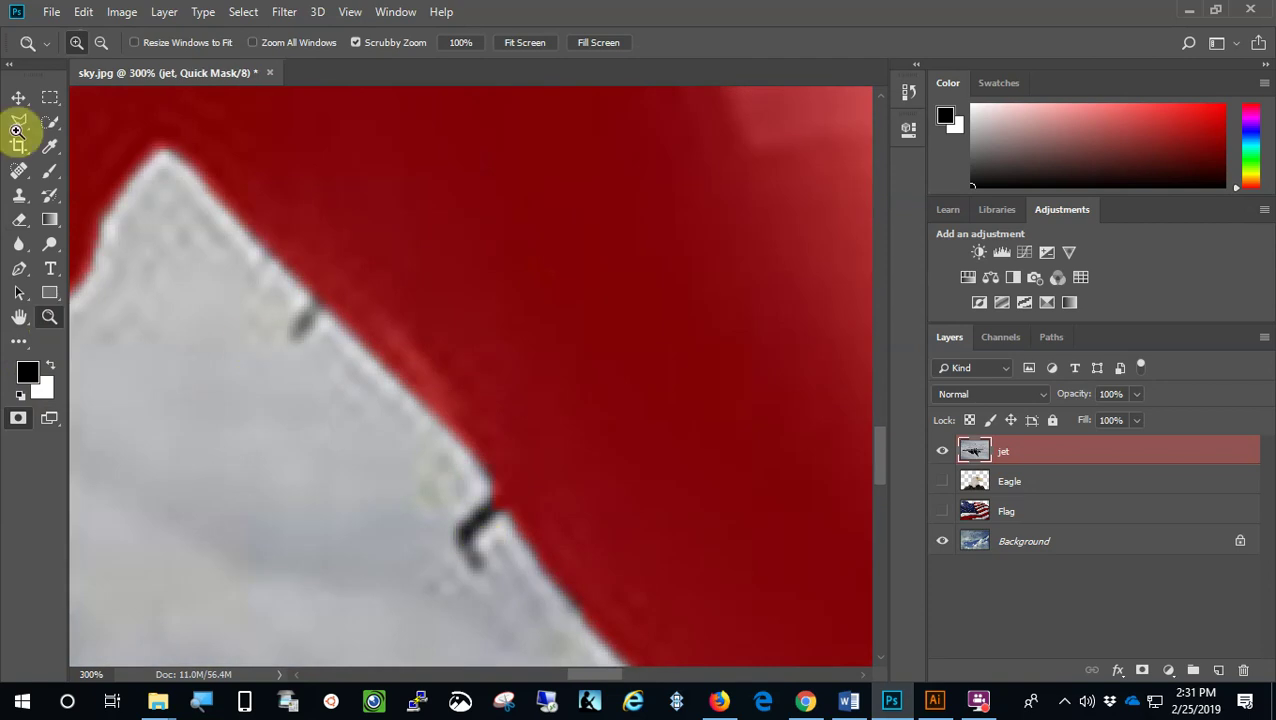
{"action": "left_click", "coordinate": [50, 172]}
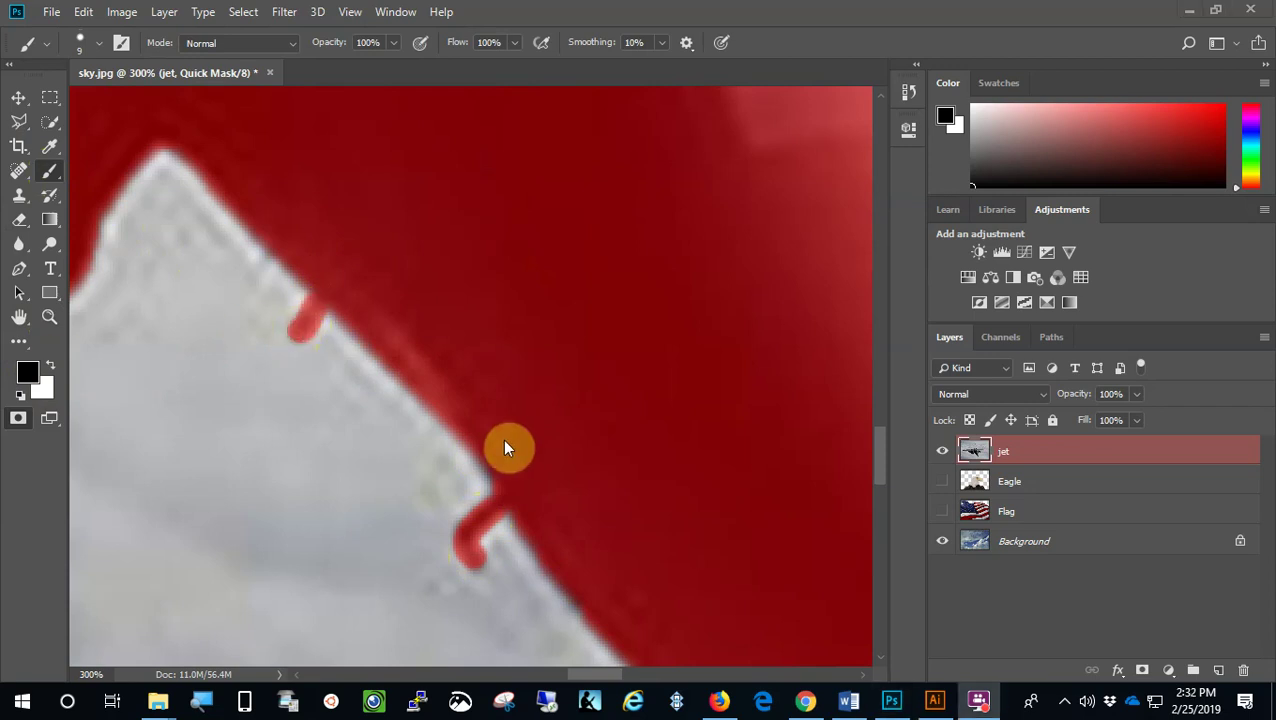
{"action": "left_click", "coordinate": [20, 319]}
{"action": "double_click", "coordinate": [20, 319]}
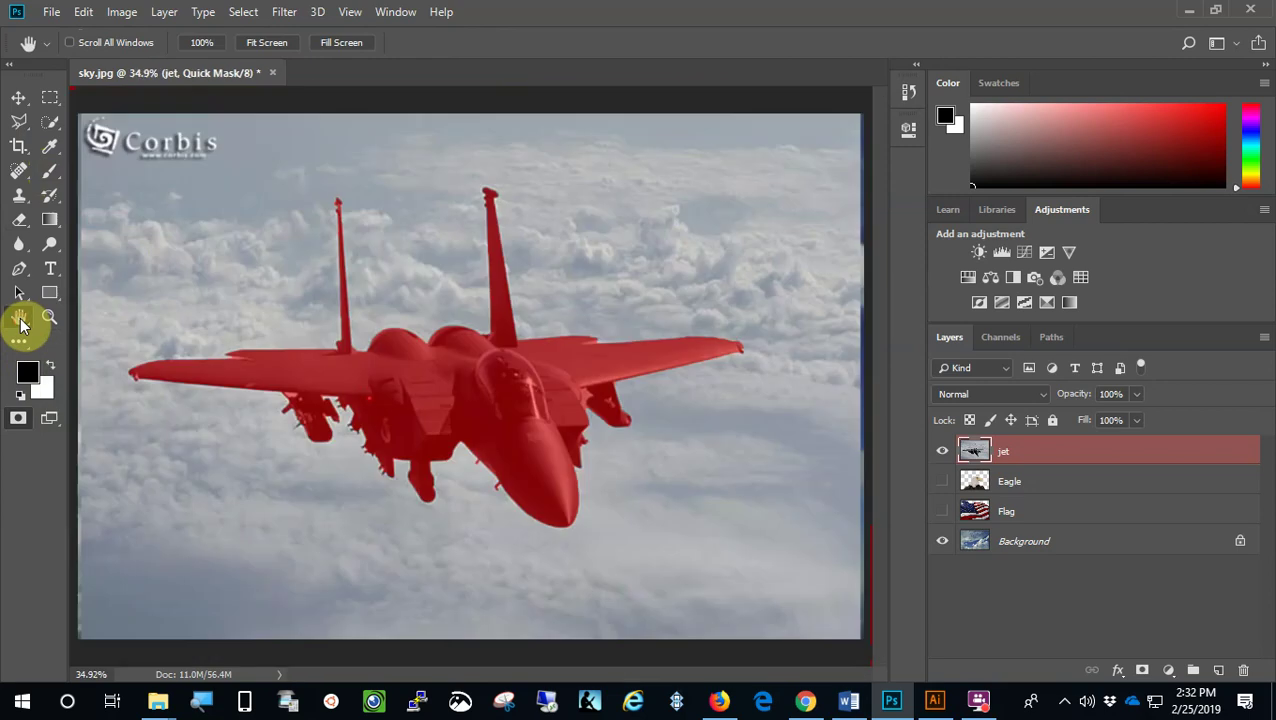
Convert the Quick Mask to a selection, delete the cloud background around the jet and deselect.
{"action": "left_click", "coordinate": [19, 418]}
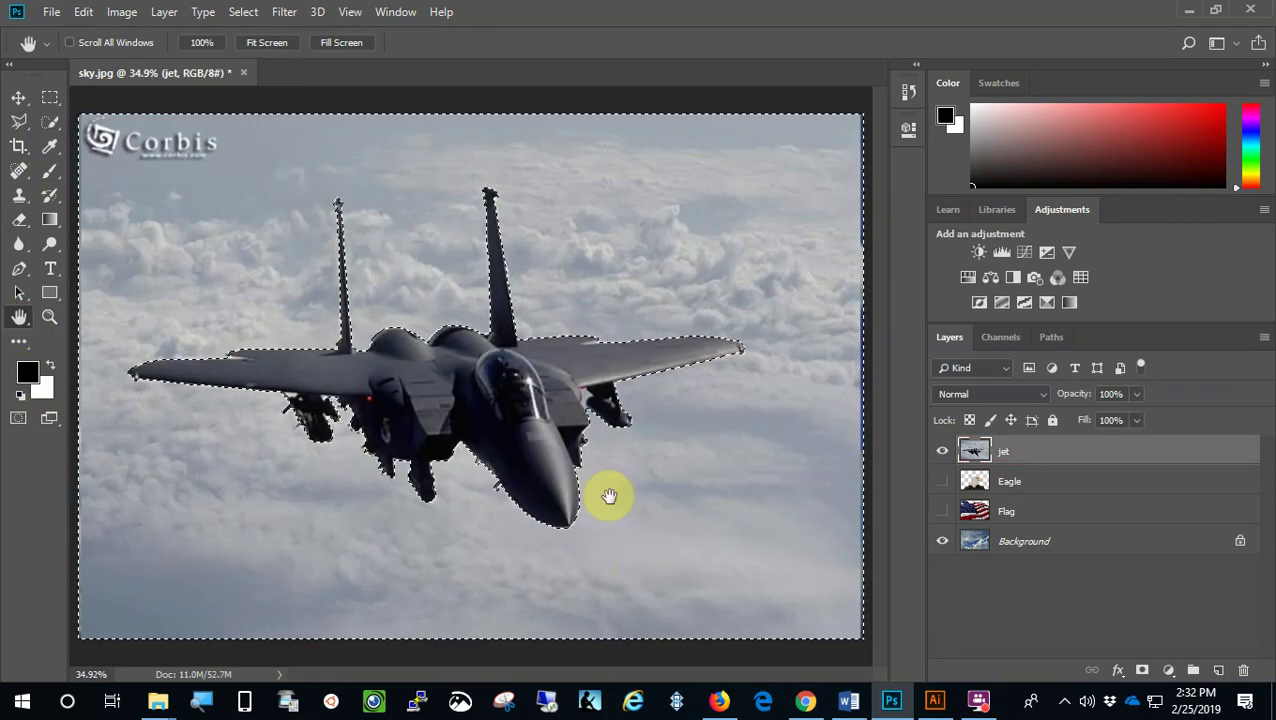
{"action": "key", "text": "Delete"}
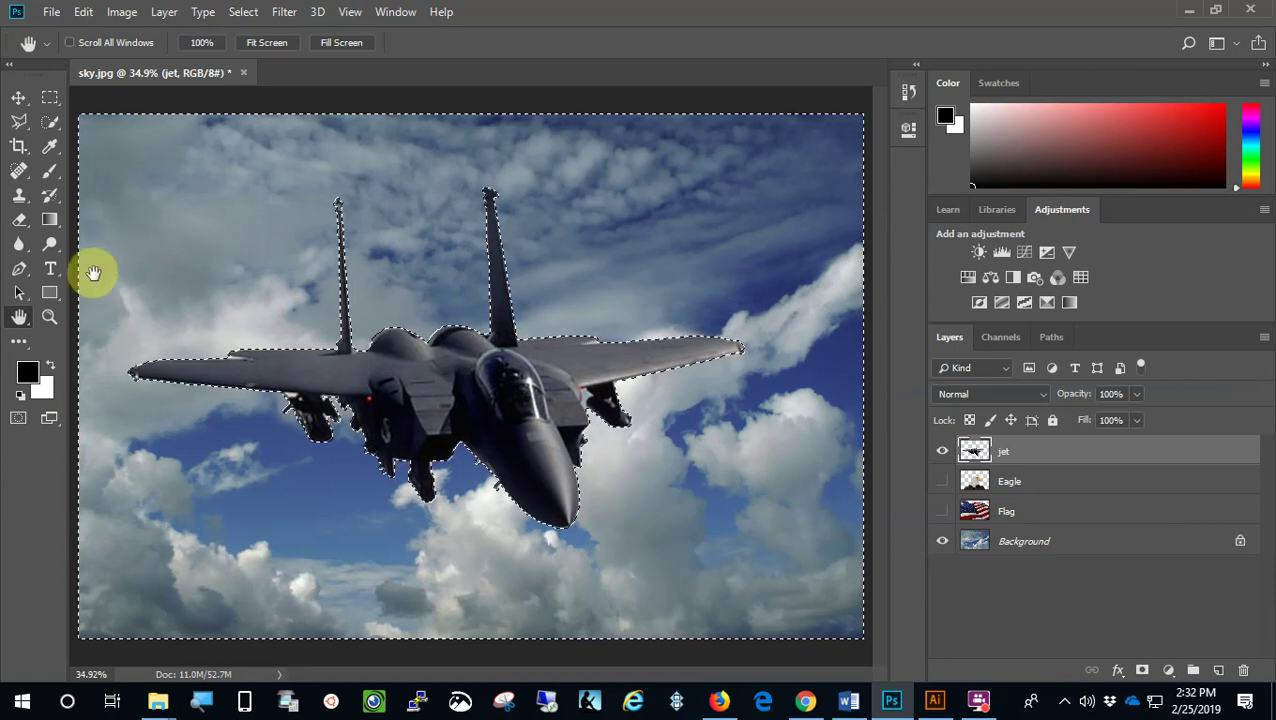
{"action": "left_click", "coordinate": [245, 12]}
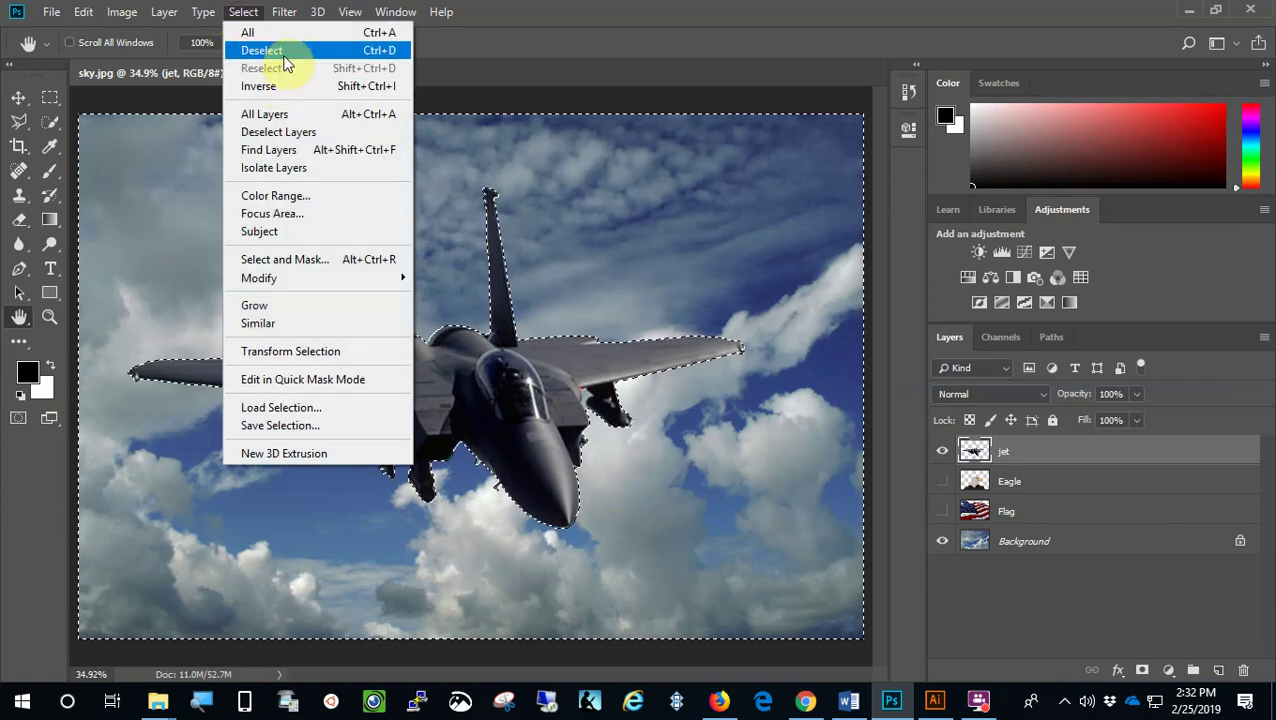
{"action": "left_click", "coordinate": [284, 55]}
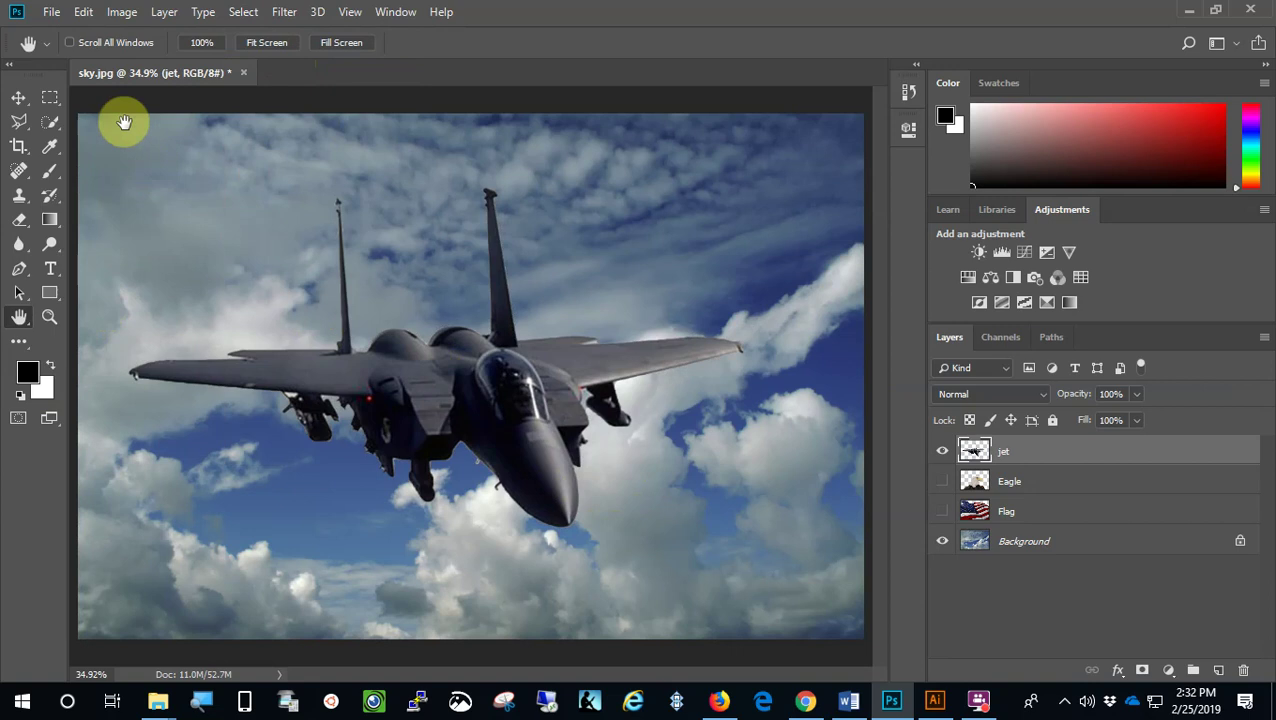
Free Transform the jet to about 64% of its size and move it to the lower left of the canvas.
{"action": "left_click", "coordinate": [84, 12]}
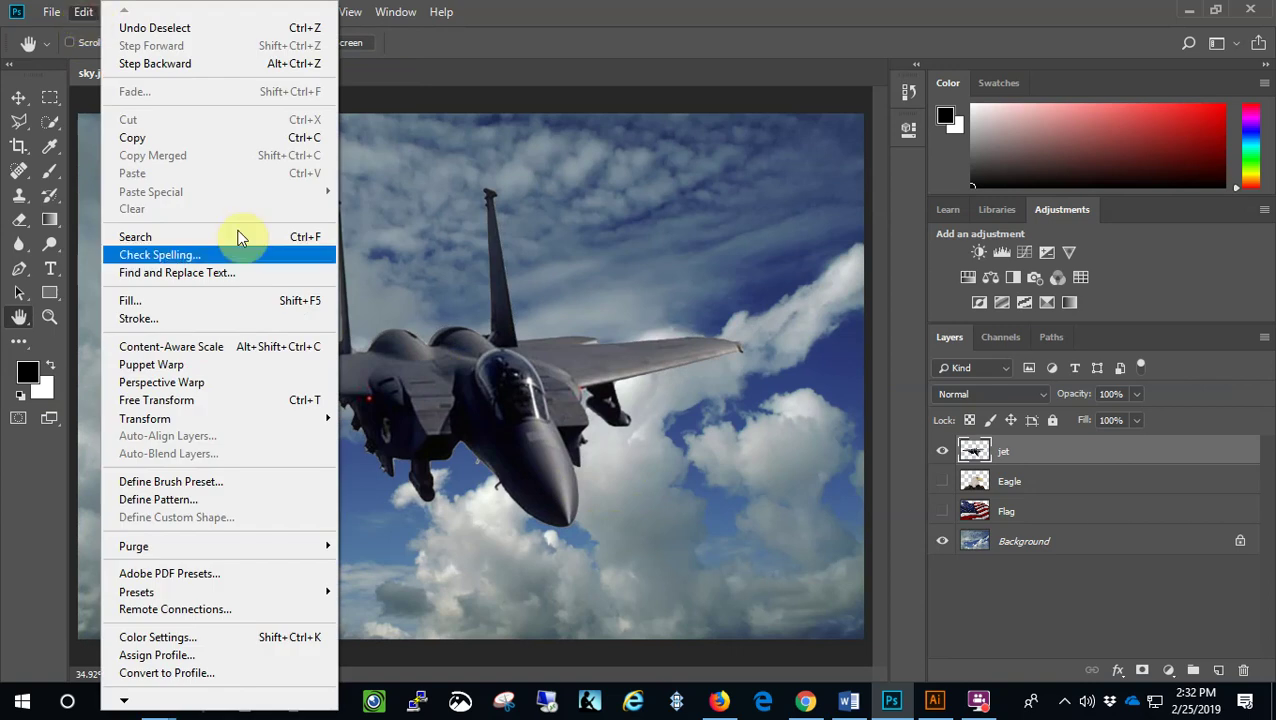
{"action": "left_click", "coordinate": [234, 400]}
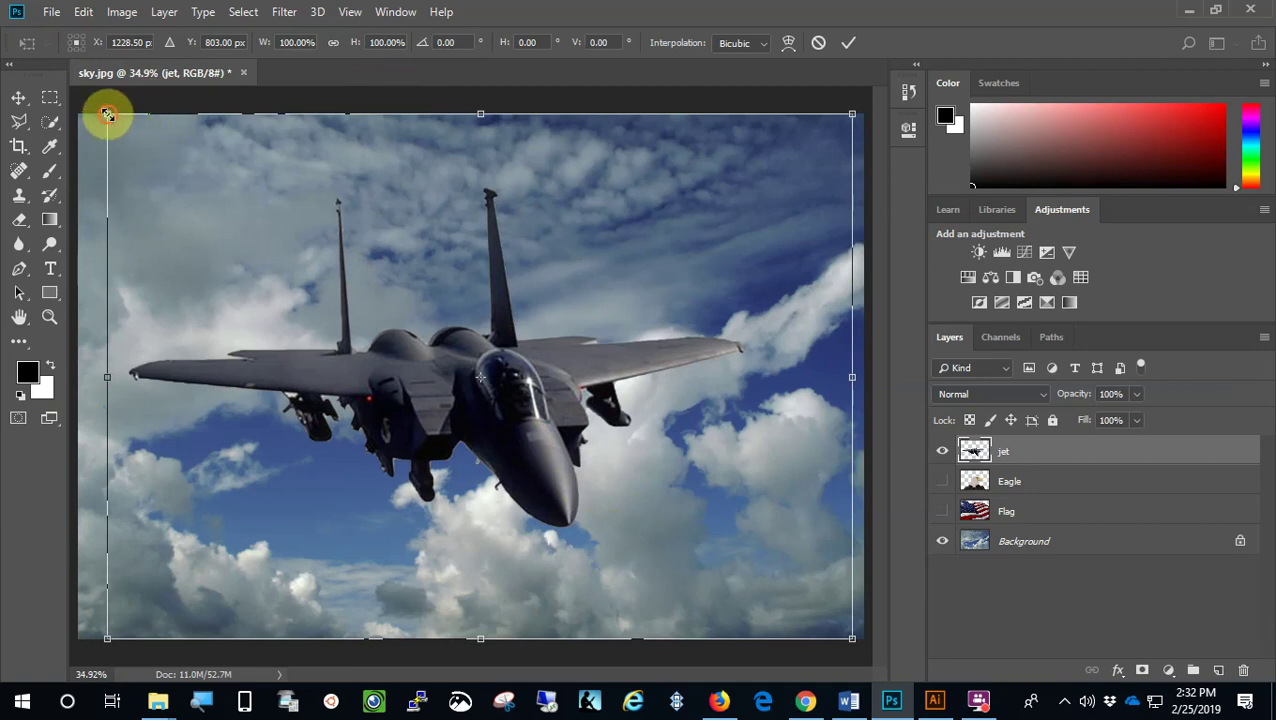
{"action": "left_click_drag", "start_coordinate": [107, 114], "coordinate": [376, 305]}
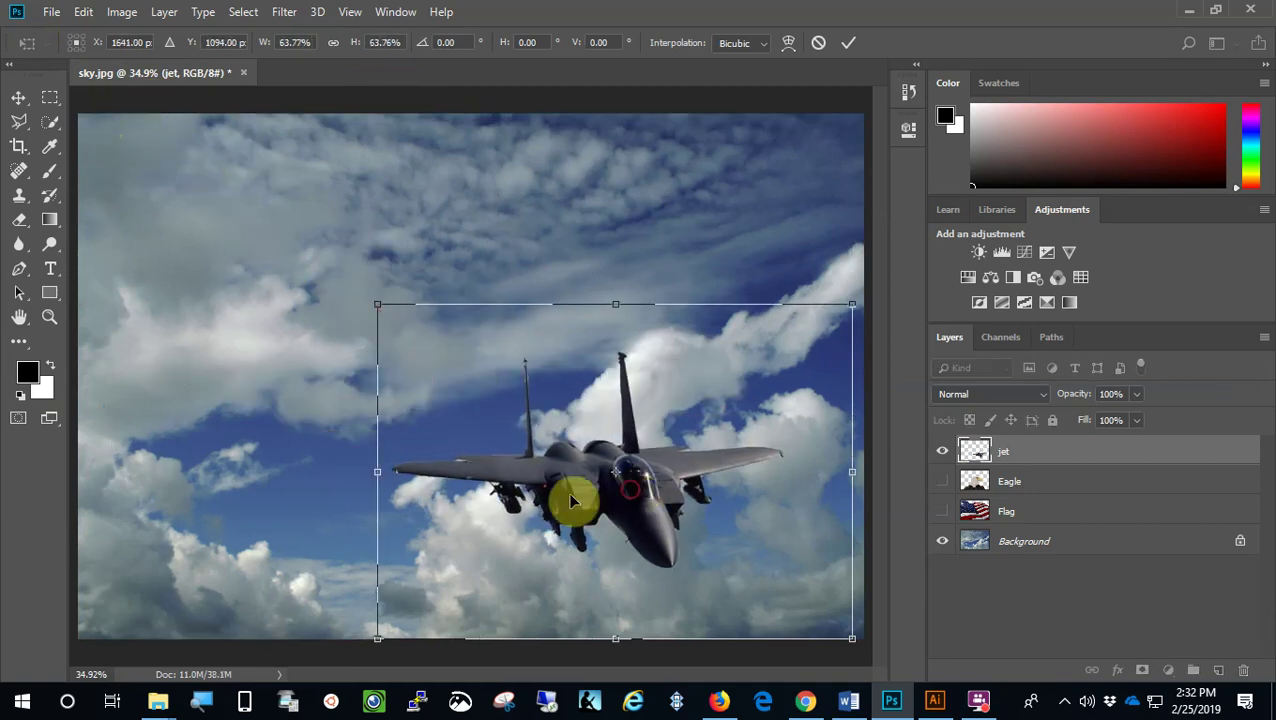
{"action": "left_click_drag", "start_coordinate": [572, 500], "coordinate": [352, 490]}
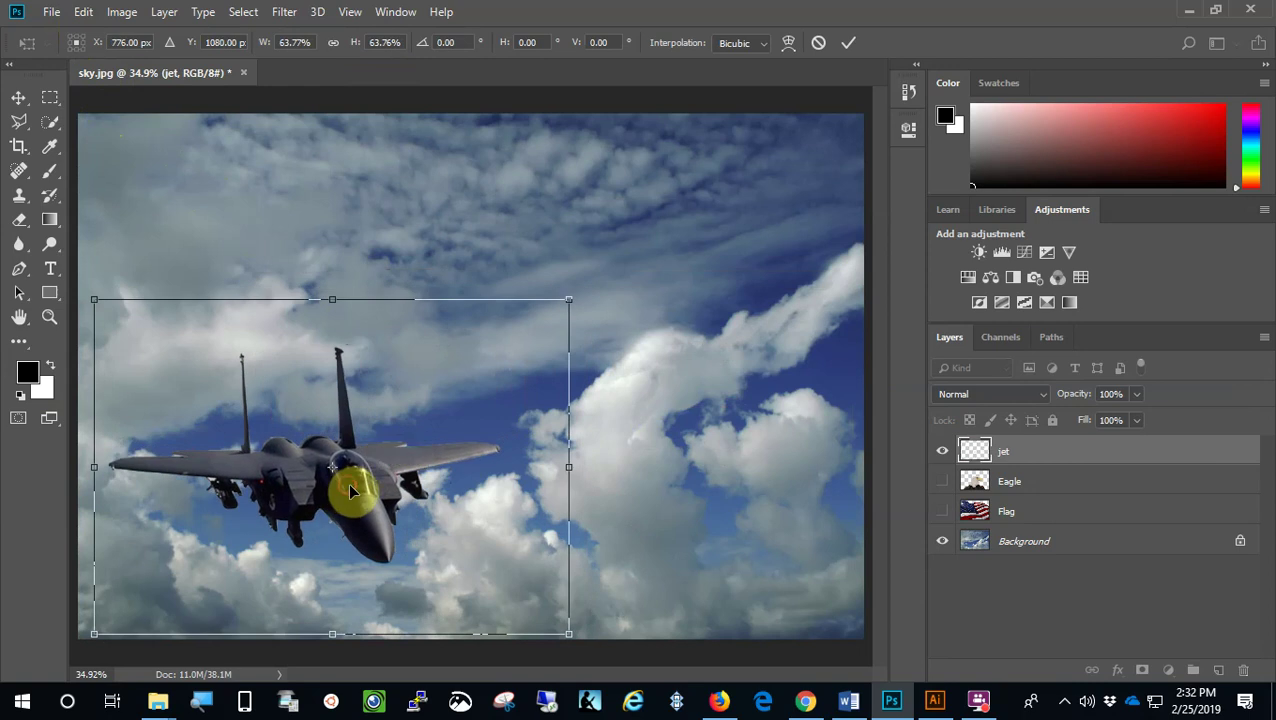
{"action": "left_click", "coordinate": [850, 43]}
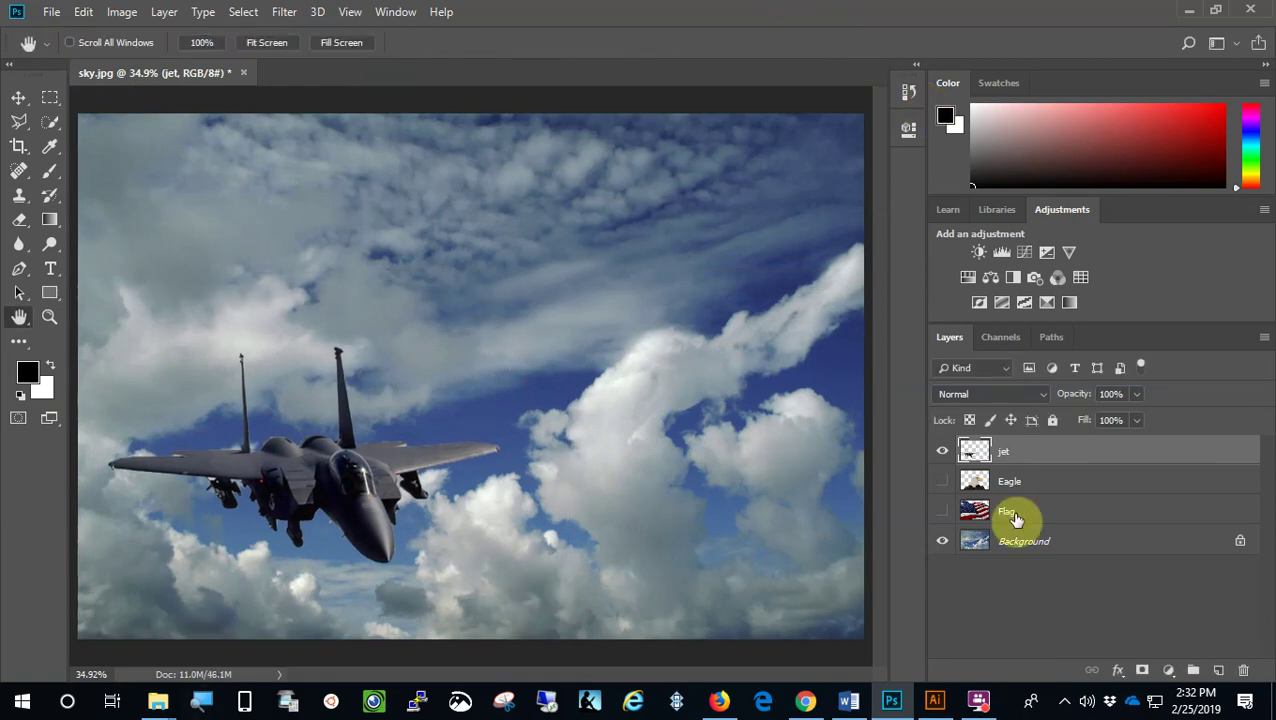
Show the Eagle and Flag layers, and duplicate the jet twice, placing one copy at the upper center and one at the right.
{"action": "left_click", "coordinate": [942, 481]}
{"action": "left_click", "coordinate": [942, 511]}
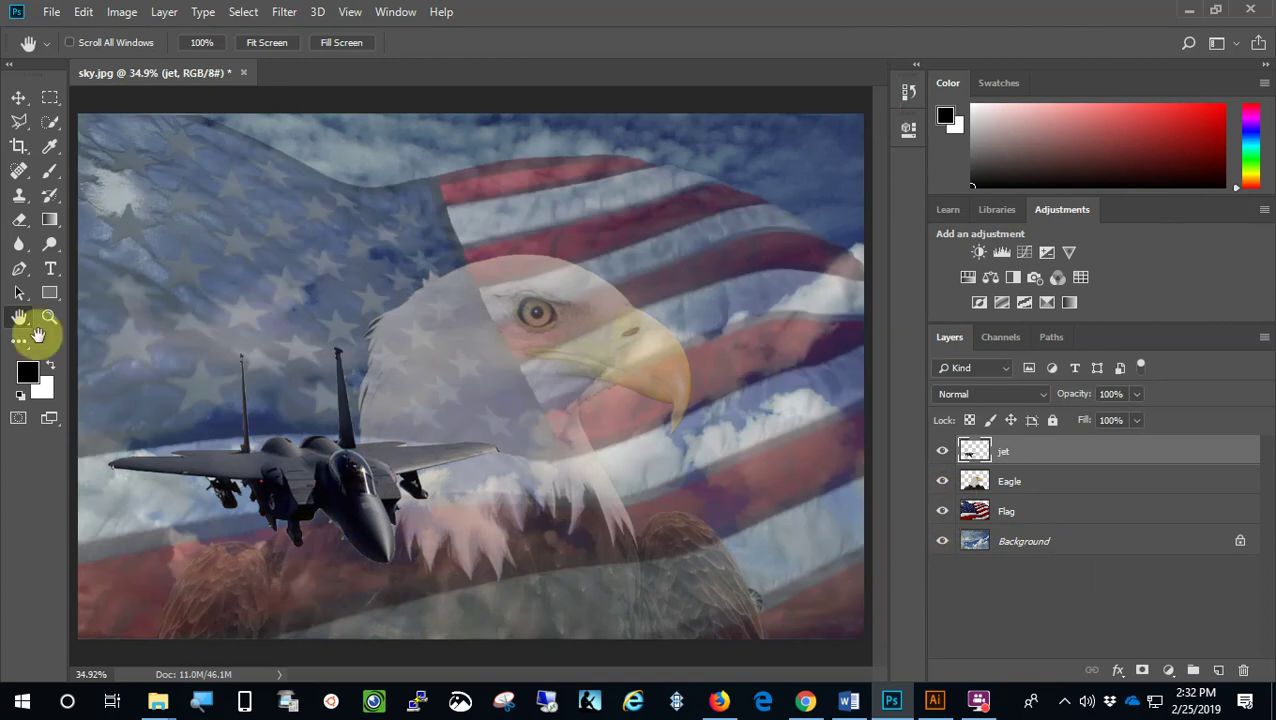
{"action": "left_click", "coordinate": [18, 97]}
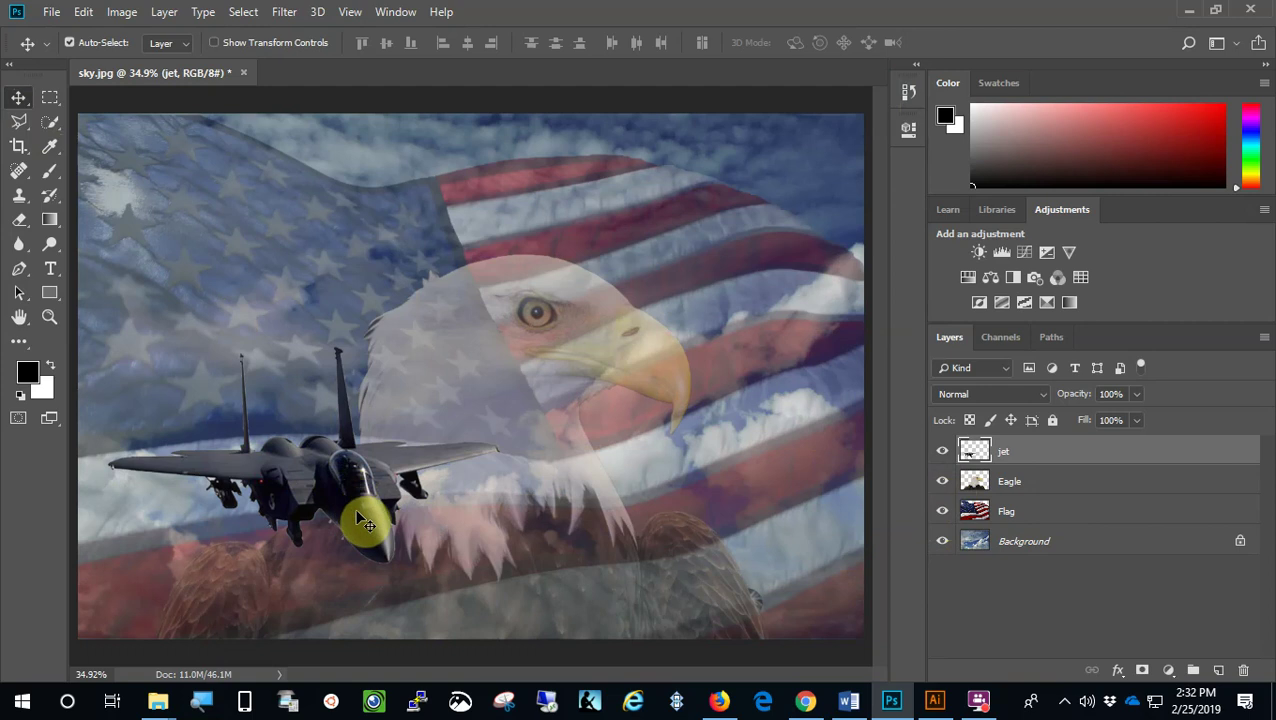
{"action": "left_click_drag", "start_coordinate": [366, 524], "coordinate": [735, 407]}
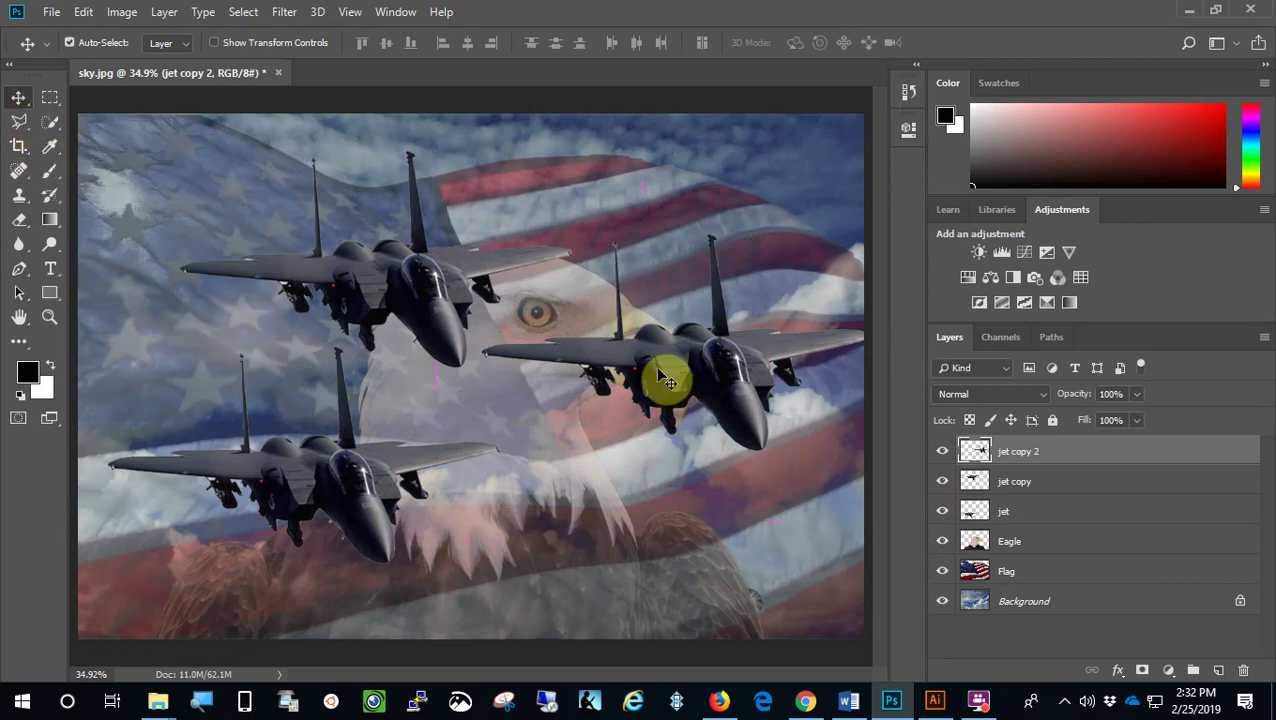
Free Transform the jet copy 2 layer to about 115% and move it down to the lower right of the canvas.
{"action": "left_click", "coordinate": [83, 11]}
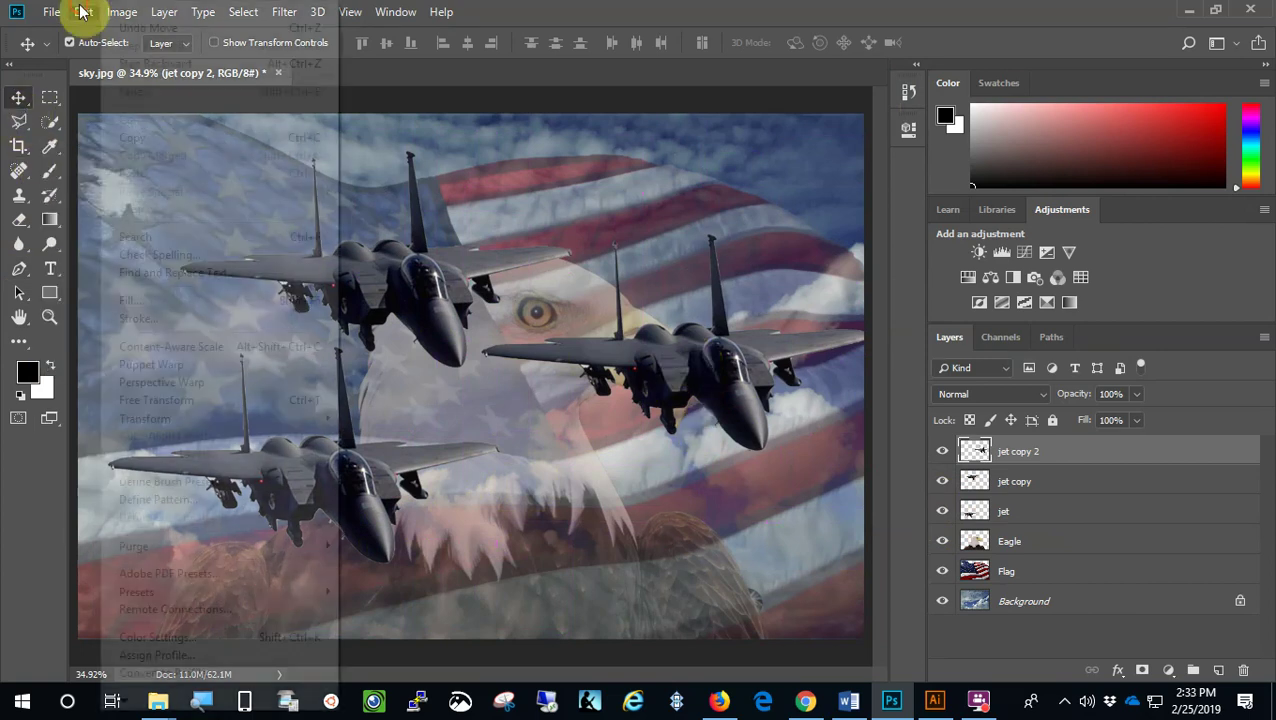
{"action": "left_click", "coordinate": [180, 400]}
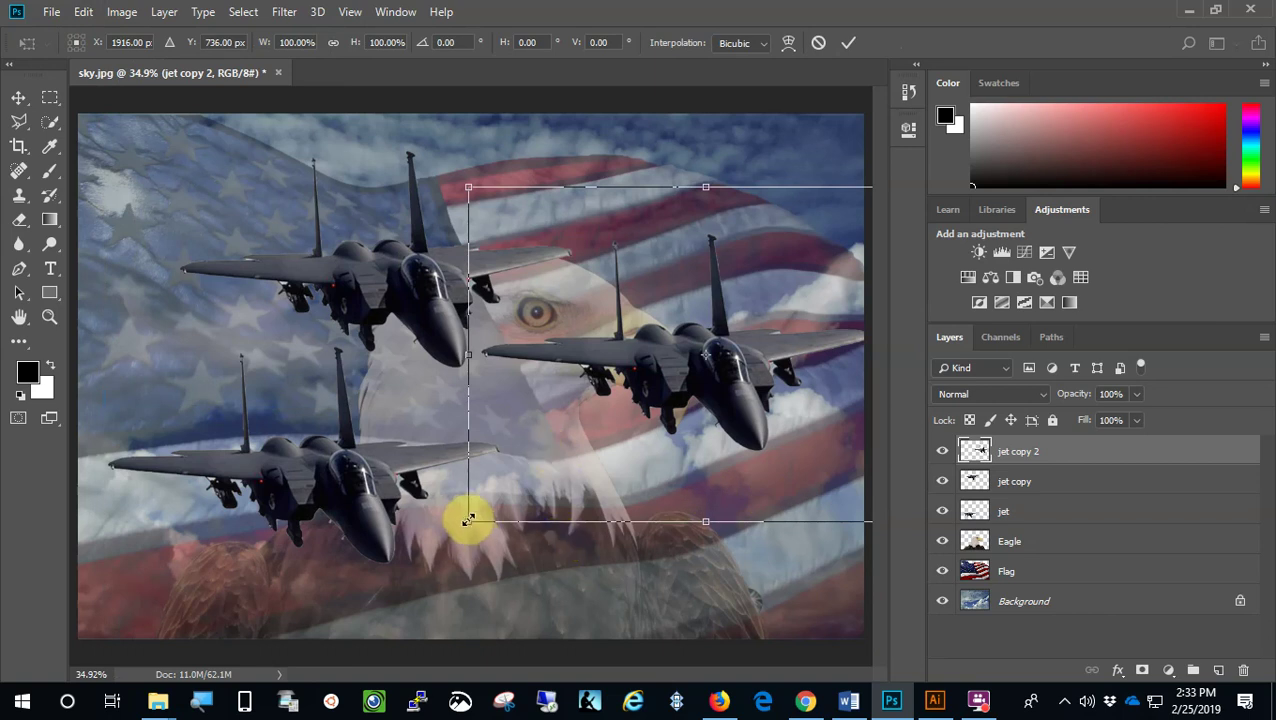
{"action": "left_click_drag", "start_coordinate": [468, 520], "coordinate": [396, 573]}
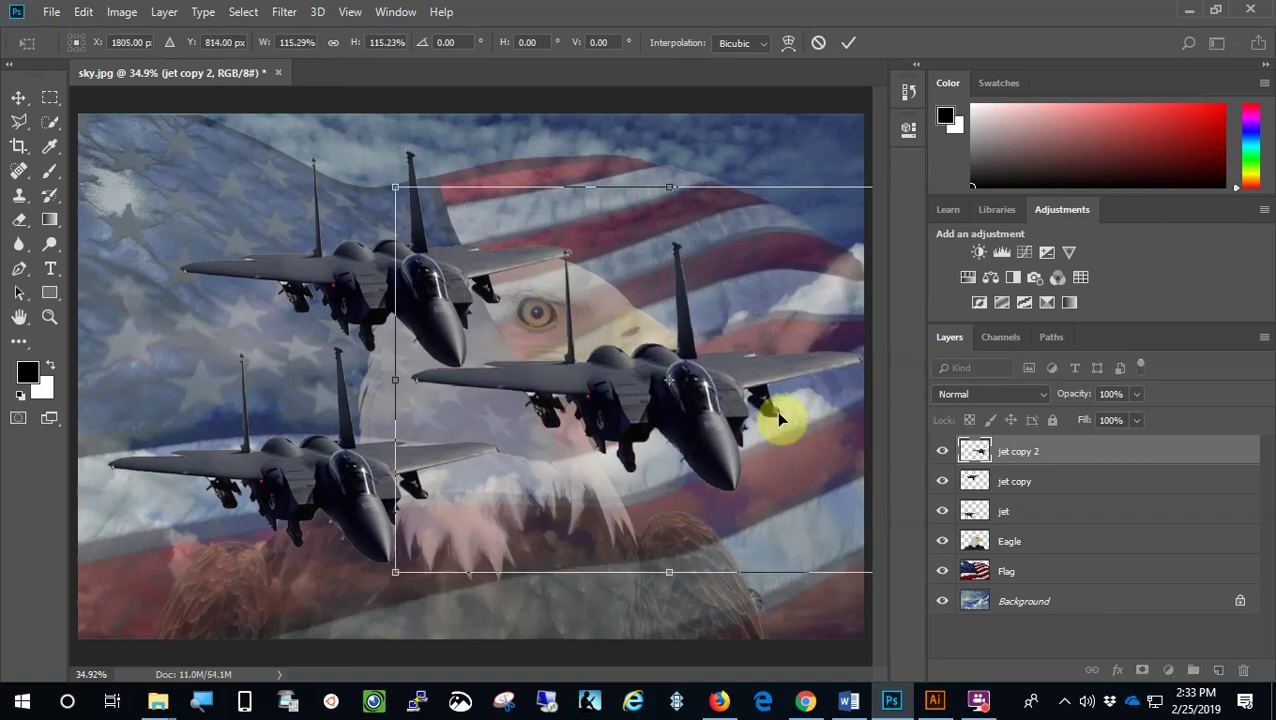
{"action": "left_click_drag", "start_coordinate": [700, 435], "coordinate": [695, 521]}
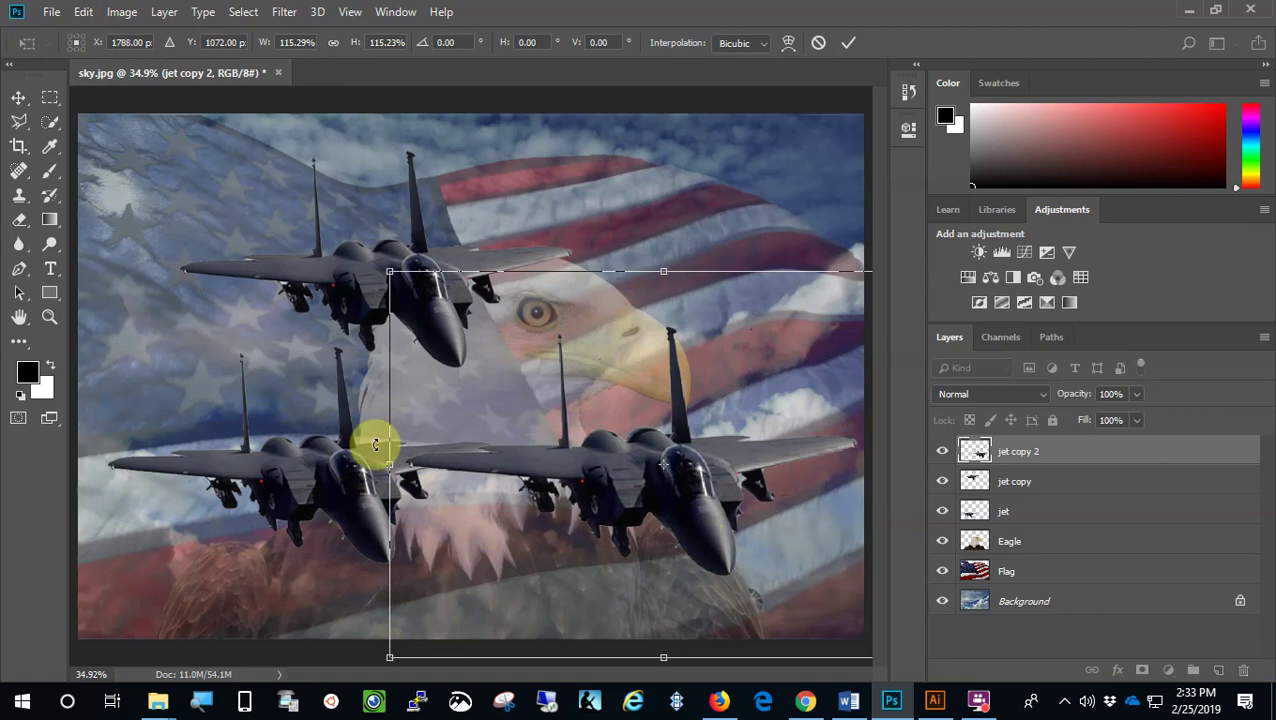
{"action": "left_click", "coordinate": [851, 43]}
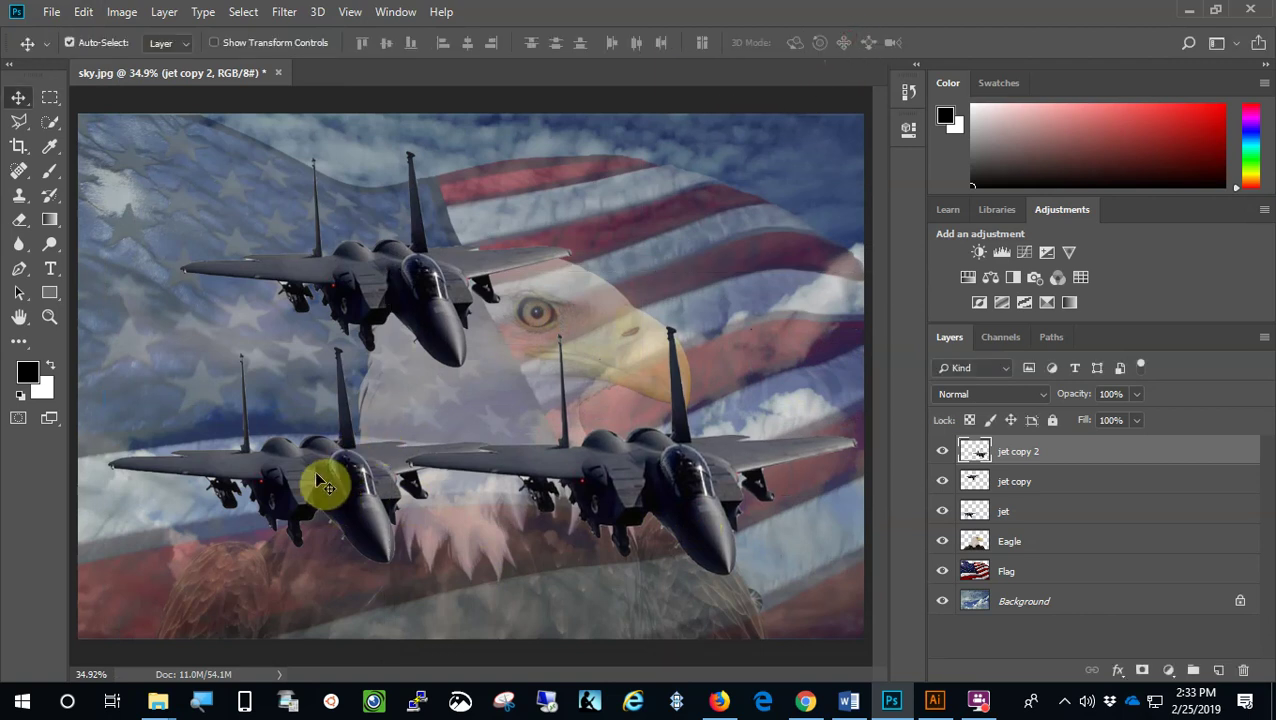
Move the original jet up along the left side and shift the jet copy layer up and right to the canvas's upper edge.
{"action": "left_click_drag", "start_coordinate": [322, 484], "coordinate": [305, 405]}
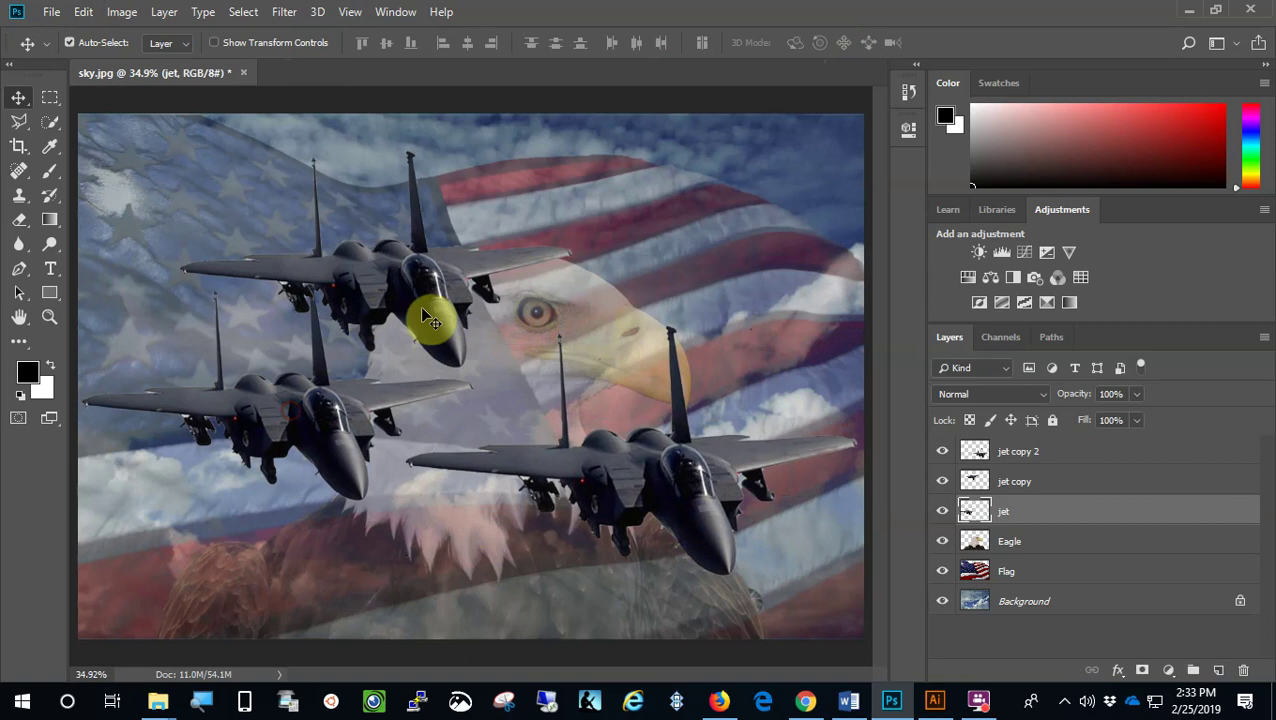
{"action": "left_click_drag", "start_coordinate": [447, 313], "coordinate": [466, 268]}
{"action": "left_click_drag", "start_coordinate": [336, 441], "coordinate": [393, 361]}
{"action": "left_click", "coordinate": [466, 241]}
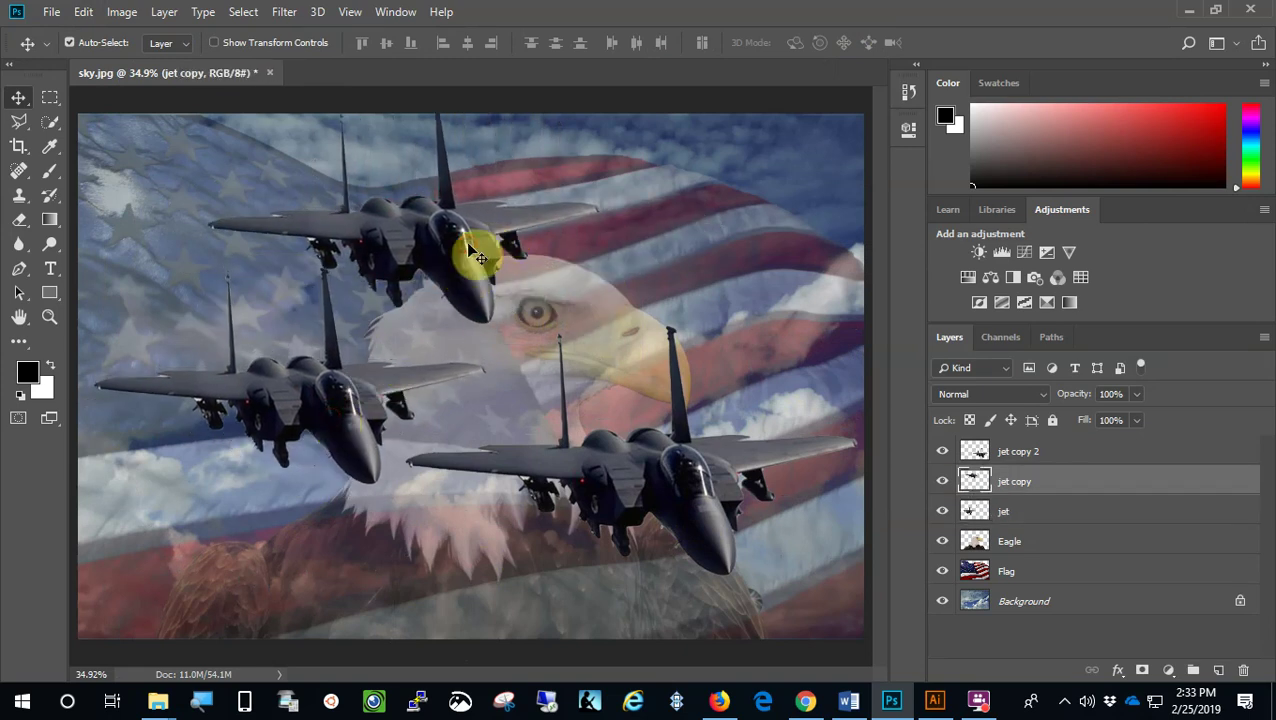
Free Transform the jet copy layer to about 71% of its size and place it near the canvas's upper edge, left of center.
{"action": "left_click", "coordinate": [122, 13]}
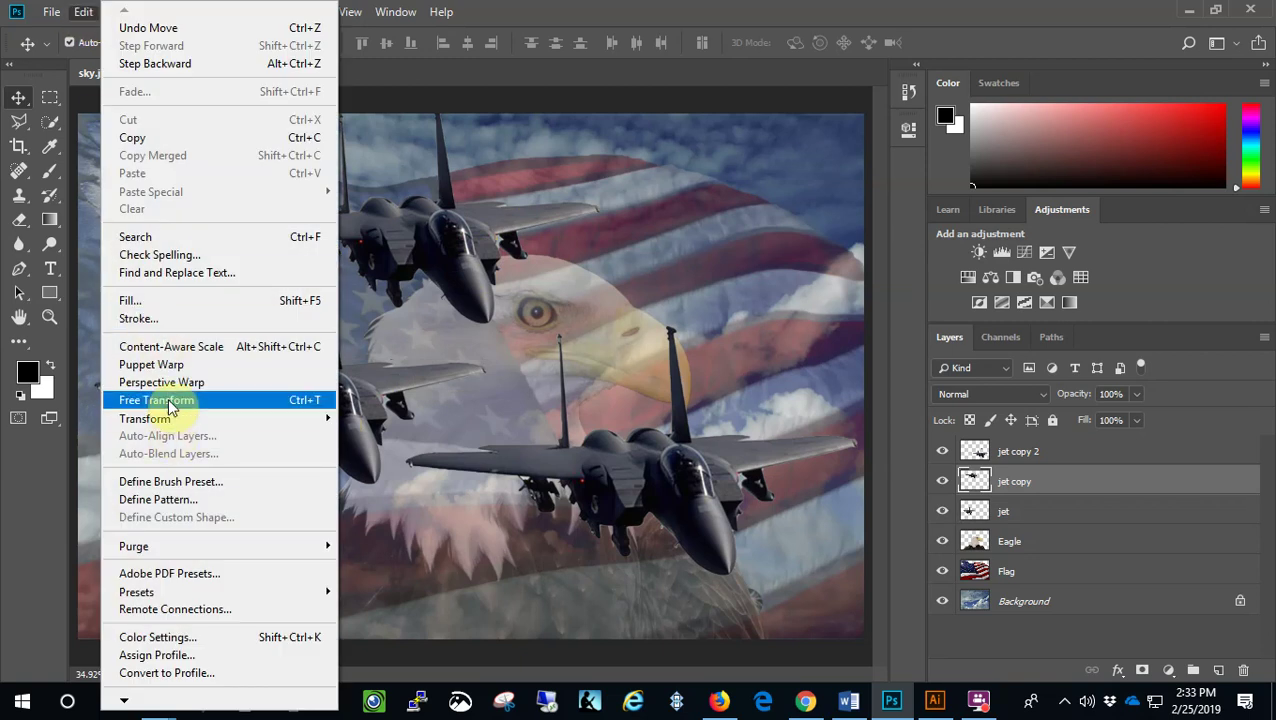
{"action": "left_click", "coordinate": [164, 401]}
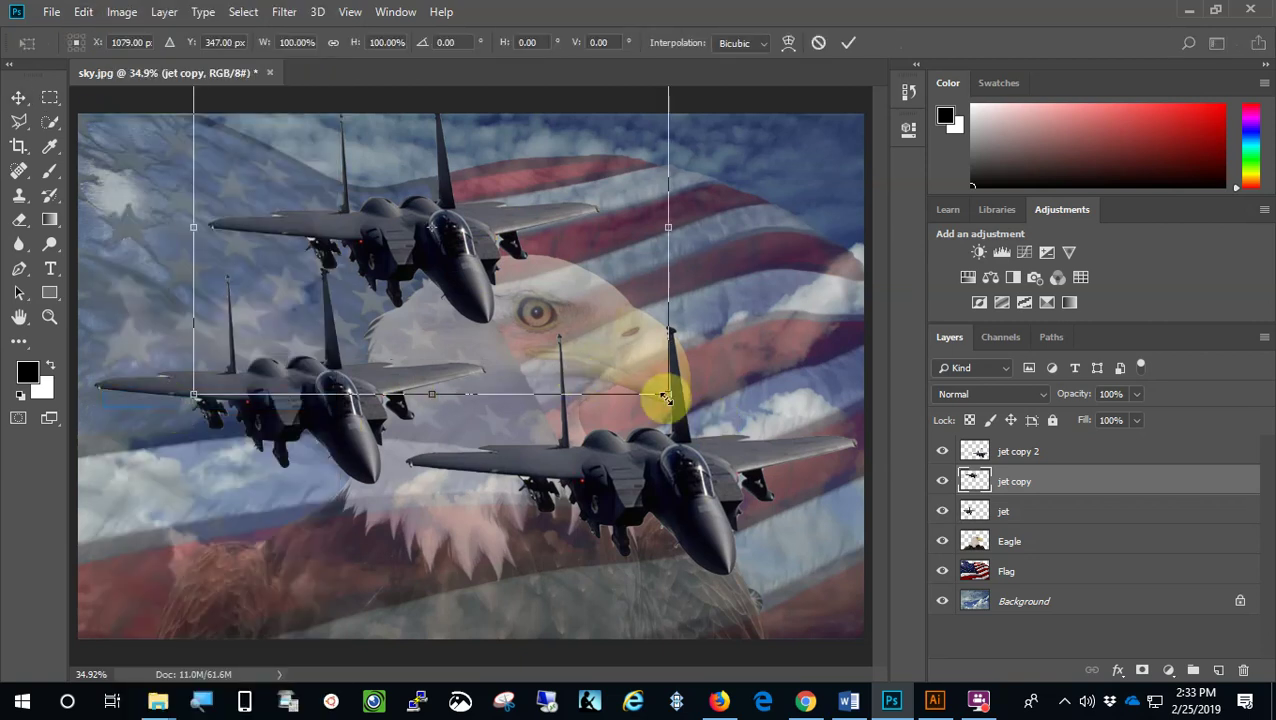
{"action": "left_click_drag", "start_coordinate": [667, 398], "coordinate": [530, 296]}
{"action": "left_click_drag", "start_coordinate": [389, 230], "coordinate": [440, 262]}
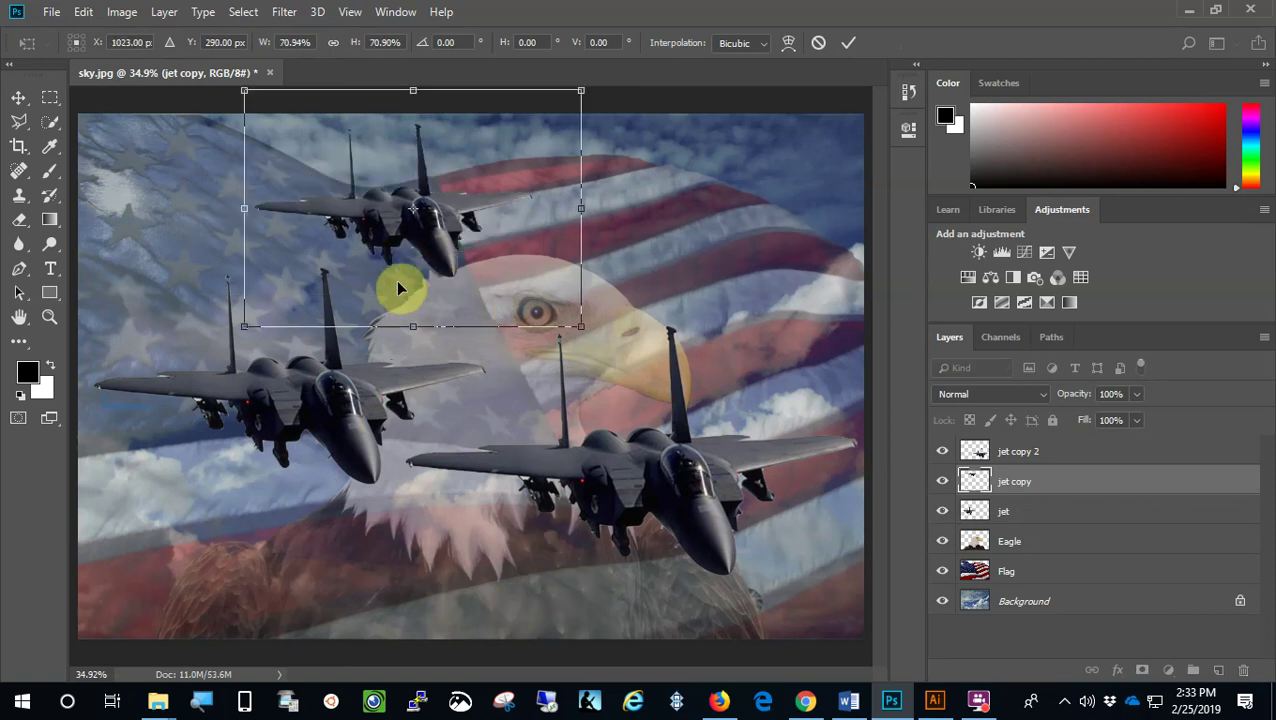
{"action": "left_click", "coordinate": [850, 42]}
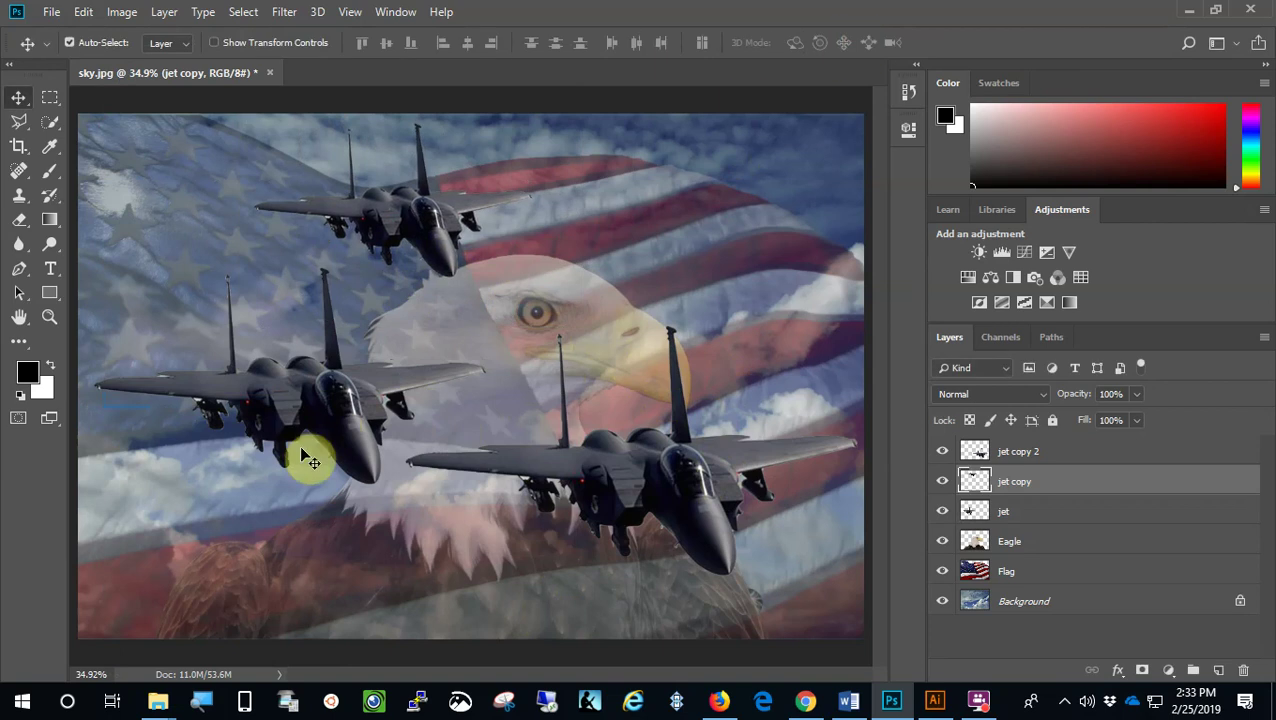
Fine-tune the jets' placement: shift the upper one right, the left one slightly up-left, and the lower-right one up and right.
{"action": "left_click_drag", "start_coordinate": [440, 248], "coordinate": [470, 239]}
{"action": "mouse_move", "coordinate": [356, 425]}
{"action": "left_mouse_down"}
{"action": "mouse_move", "coordinate": [352, 402]}
{"action": "mouse_move", "coordinate": [350, 420]}
{"action": "left_mouse_up"}
{"action": "mouse_move", "coordinate": [685, 528]}
{"action": "left_mouse_down"}
{"action": "mouse_move", "coordinate": [715, 533]}
{"action": "mouse_move", "coordinate": [712, 515]}
{"action": "mouse_move", "coordinate": [727, 514]}
{"action": "mouse_move", "coordinate": [698, 506]}
{"action": "left_mouse_up"}
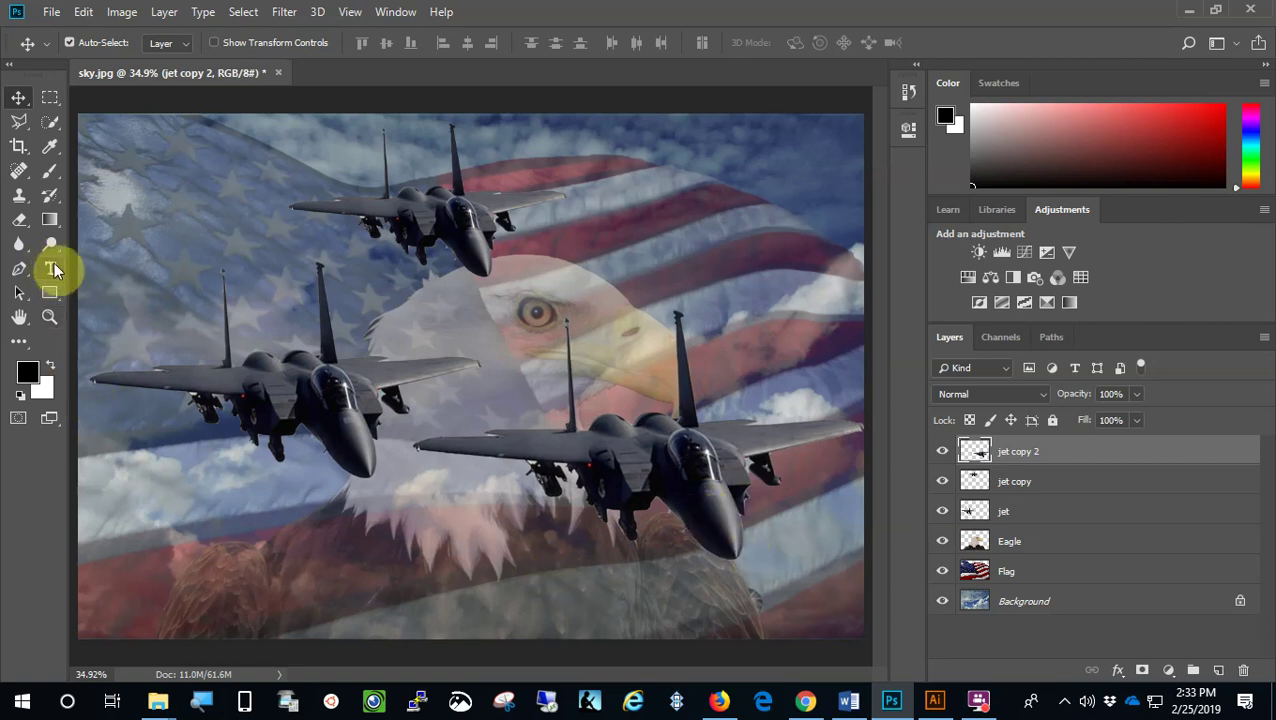
Add the red 60 pt Eras Demi ITC text "America" in the lower left of the canvas.
{"action": "left_click", "coordinate": [51, 269]}
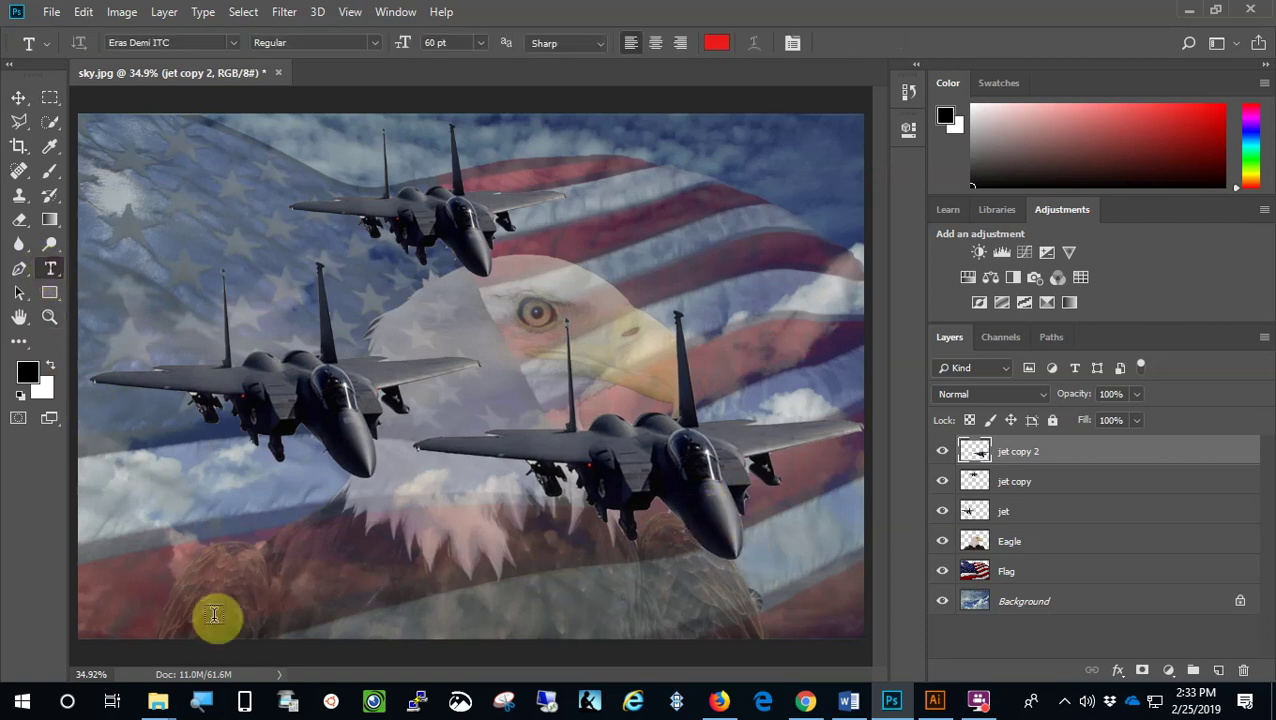
{"action": "left_click", "coordinate": [173, 572]}
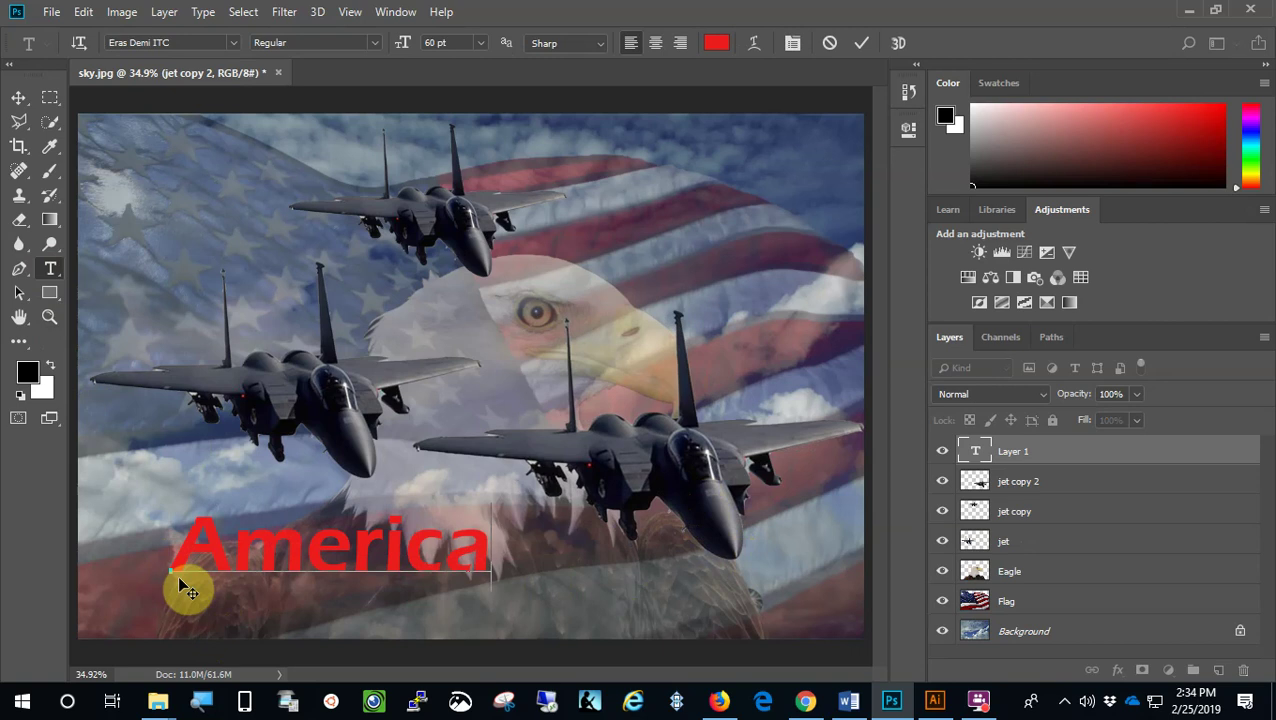
{"action": "left_click", "coordinate": [861, 43]}
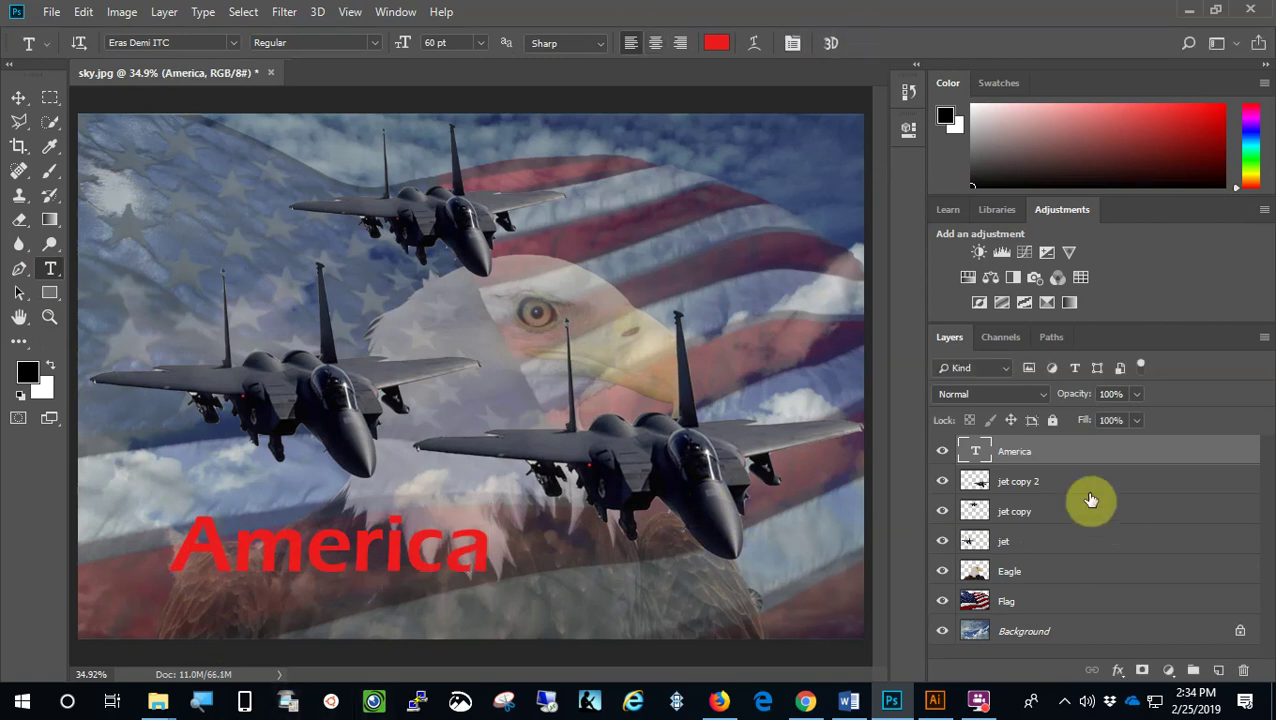
Free Transform the America text to about 185% width and 116% height and position it along the canvas's bottom edge.
{"action": "left_click", "coordinate": [84, 12]}
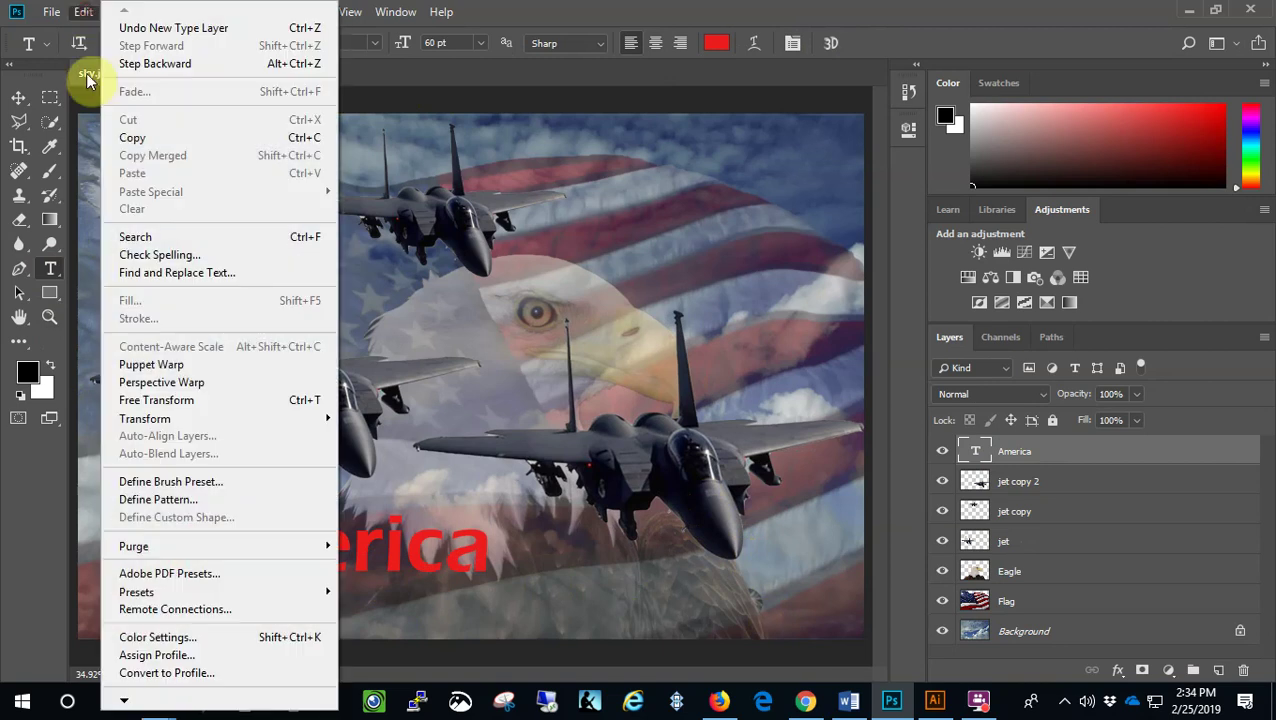
{"action": "left_click", "coordinate": [179, 406]}
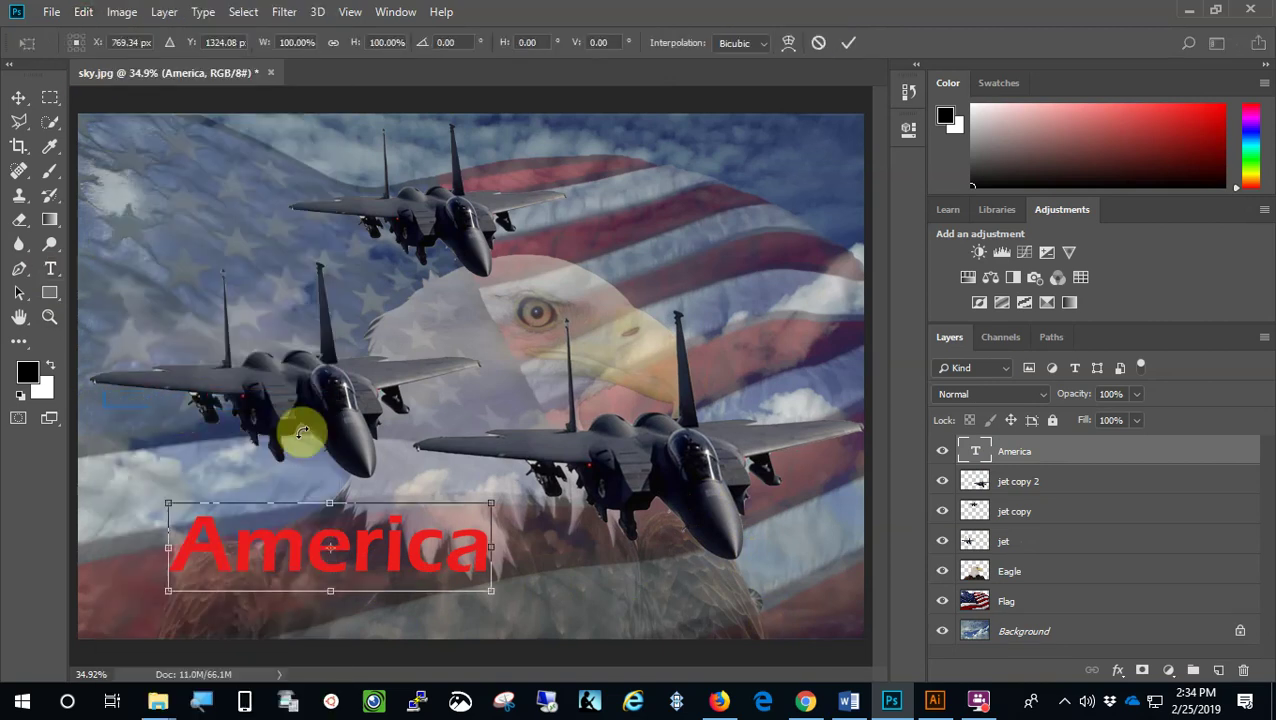
{"action": "left_click_drag", "start_coordinate": [491, 502], "coordinate": [767, 462]}
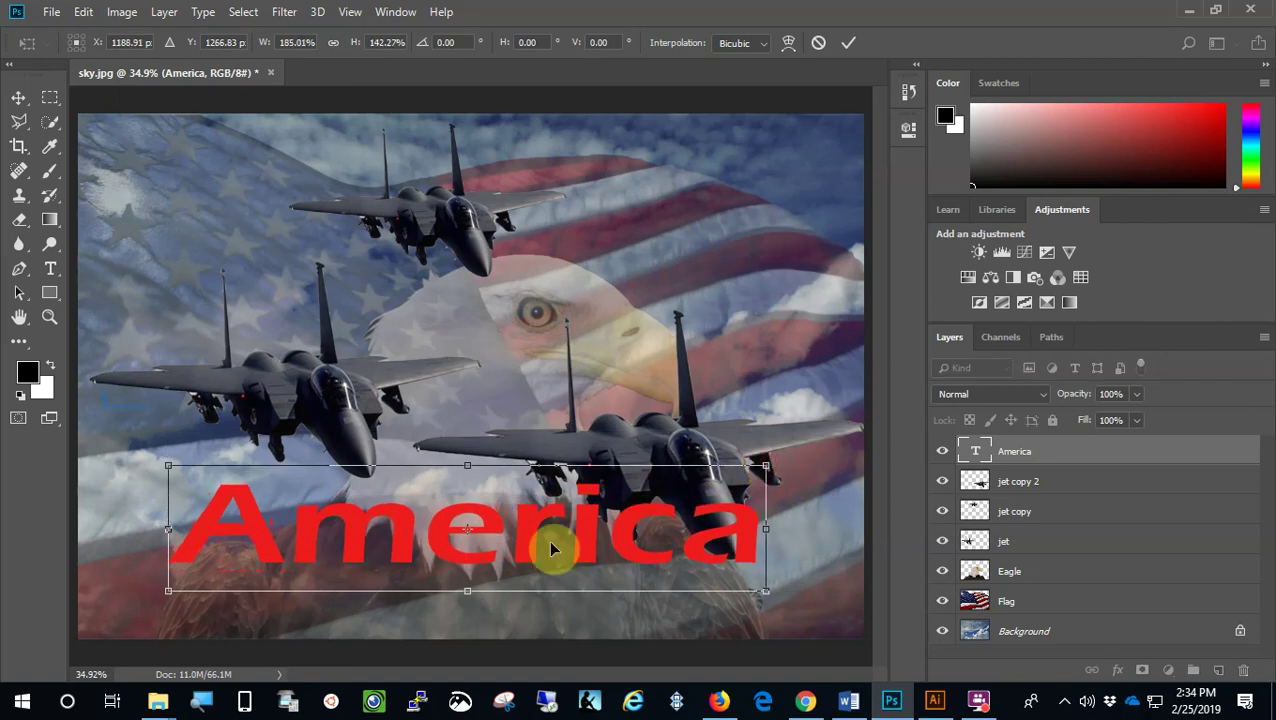
{"action": "left_click_drag", "start_coordinate": [527, 546], "coordinate": [529, 596]}
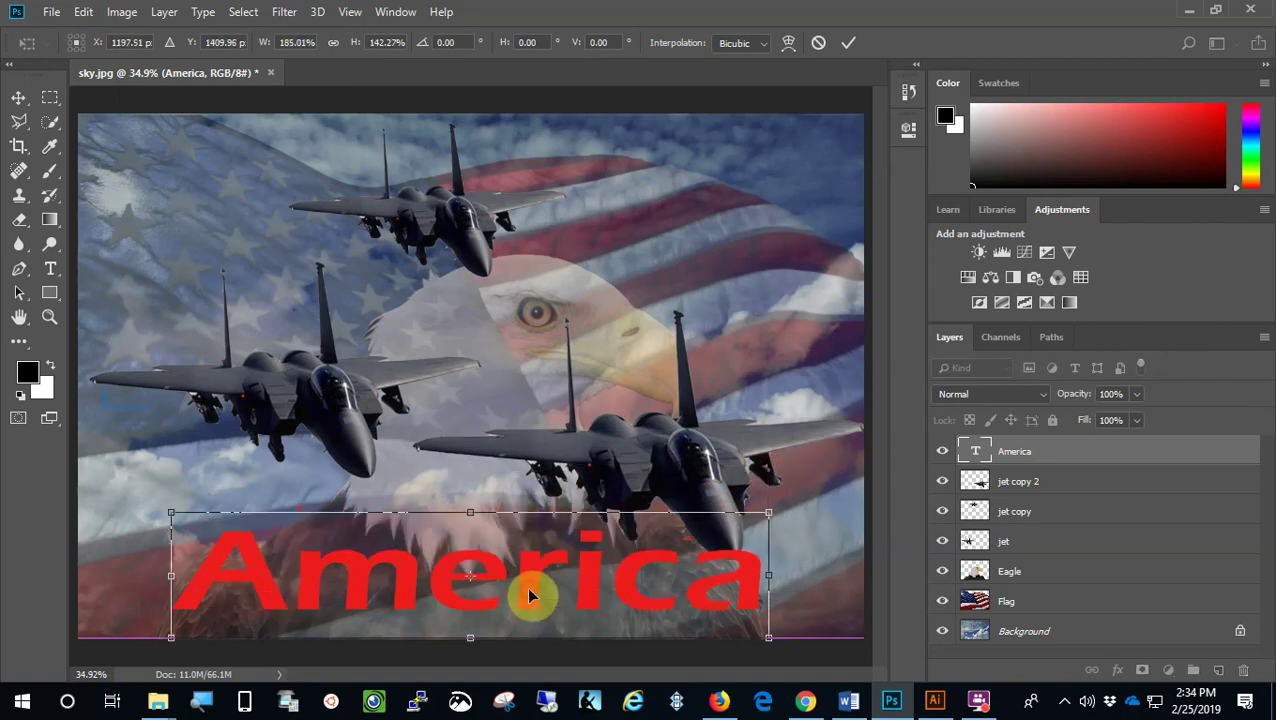
{"action": "mouse_move", "coordinate": [469, 512]}
{"action": "left_mouse_down"}
{"action": "mouse_move", "coordinate": [464, 568]}
{"action": "mouse_move", "coordinate": [470, 525]}
{"action": "left_mouse_up"}
{"action": "left_click_drag", "start_coordinate": [471, 544], "coordinate": [471, 536]}
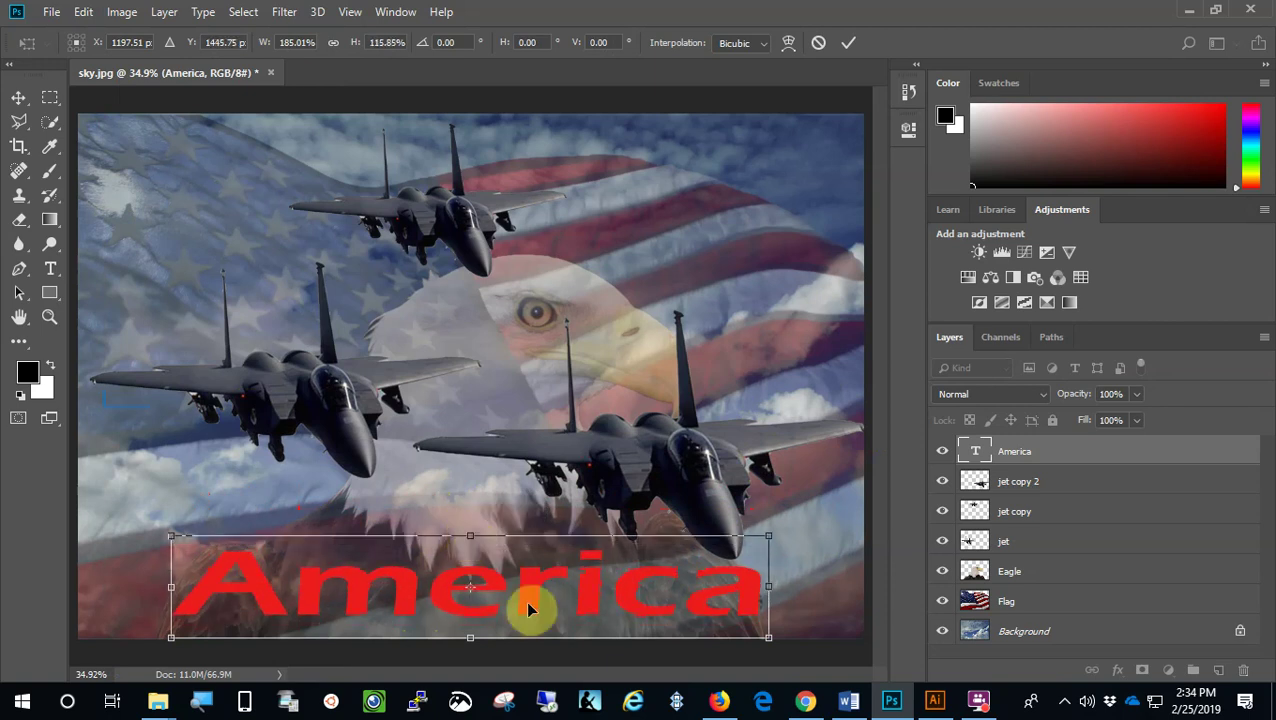
{"action": "left_click", "coordinate": [847, 47]}
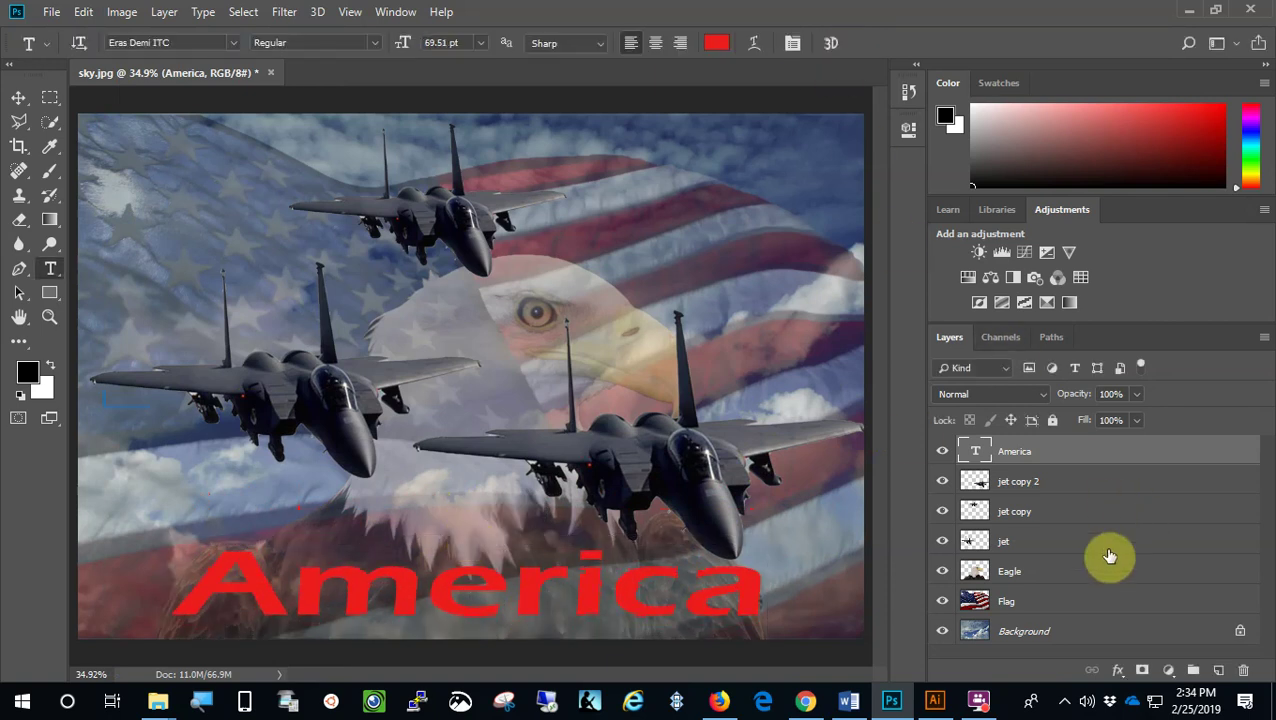
Apply Bevel & Emboss and a Drop Shadow with 36 px distance and a 31° angle to the America text layer.
{"action": "double_click", "coordinate": [1076, 457]}
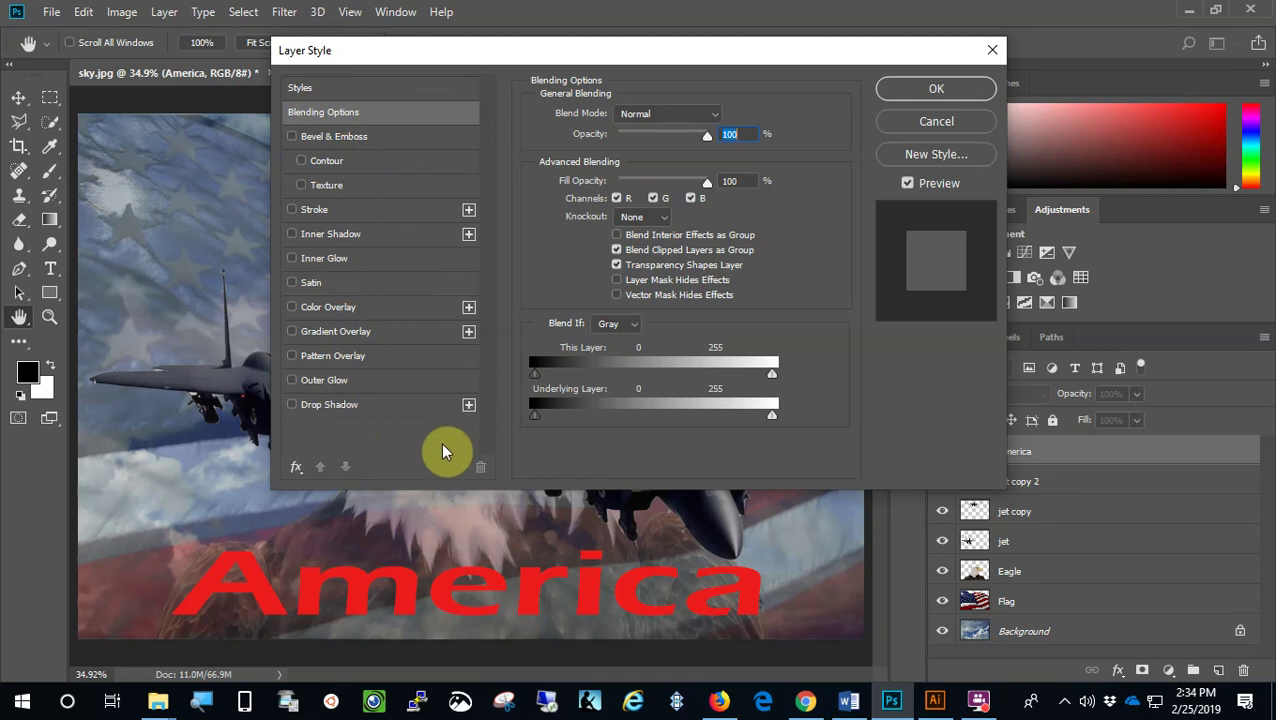
{"action": "left_click", "coordinate": [354, 136]}
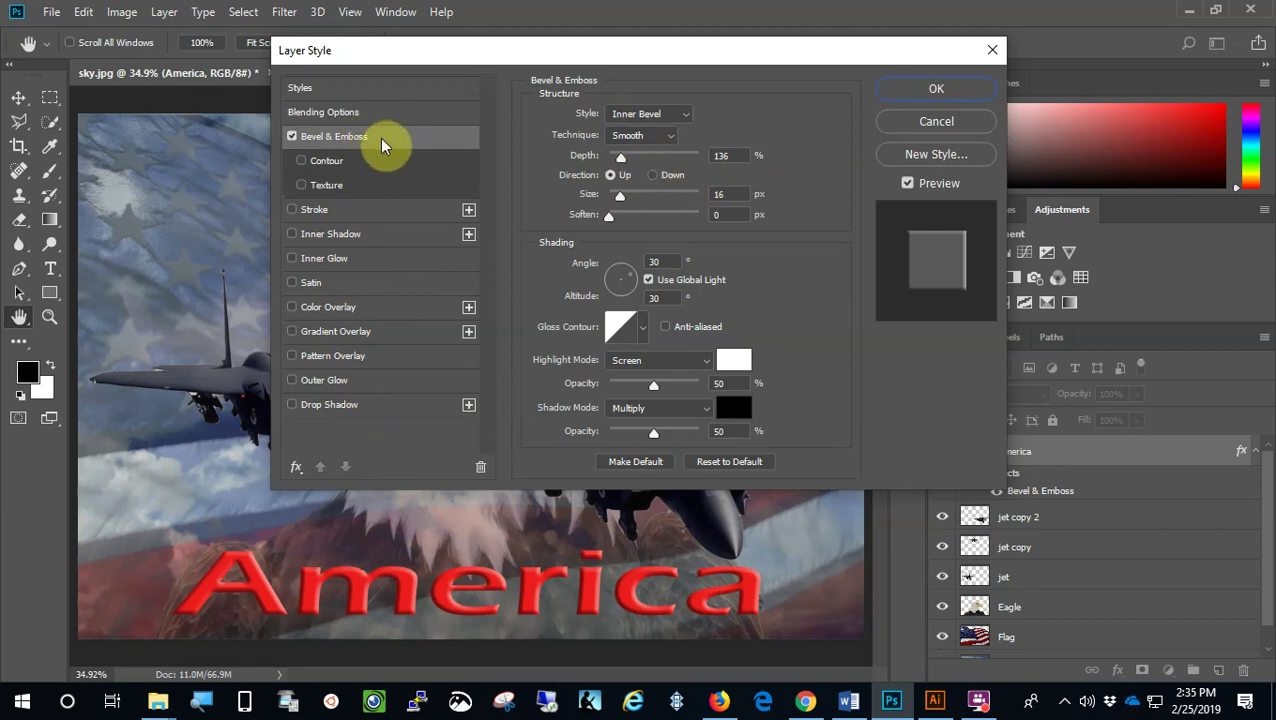
{"action": "left_click", "coordinate": [366, 406]}
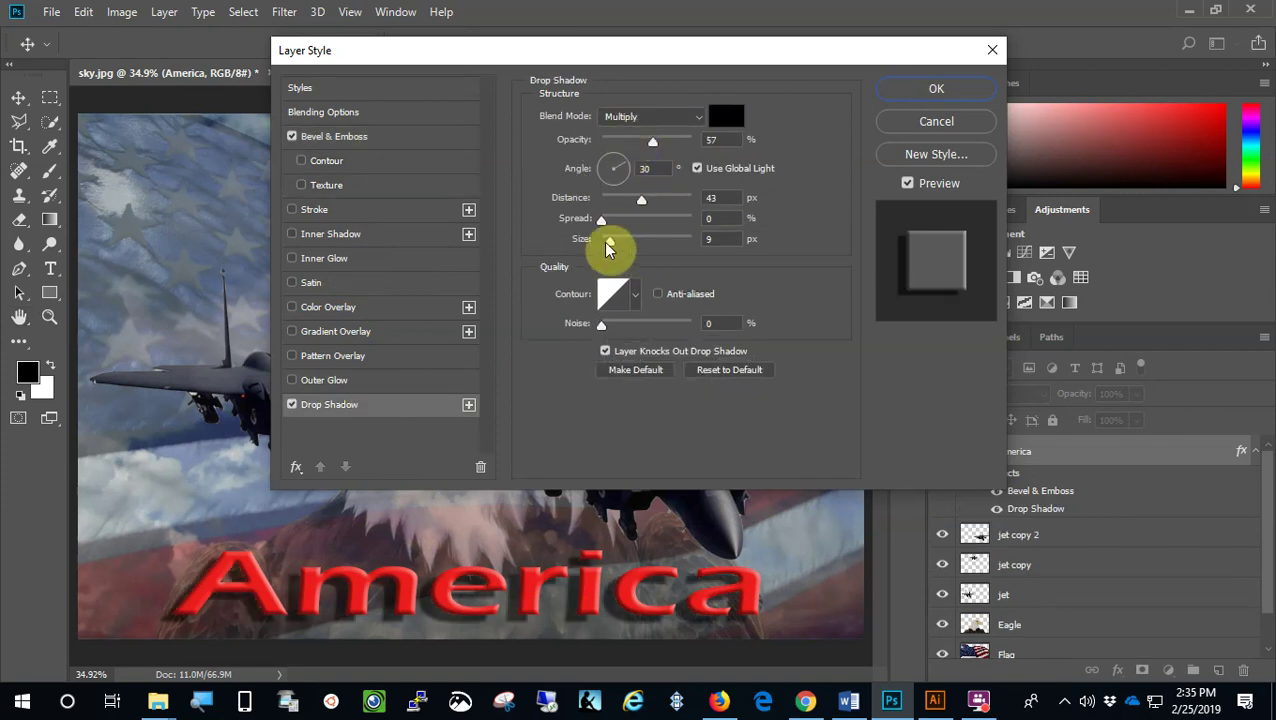
{"action": "left_click_drag", "start_coordinate": [602, 222], "coordinate": [628, 203]}
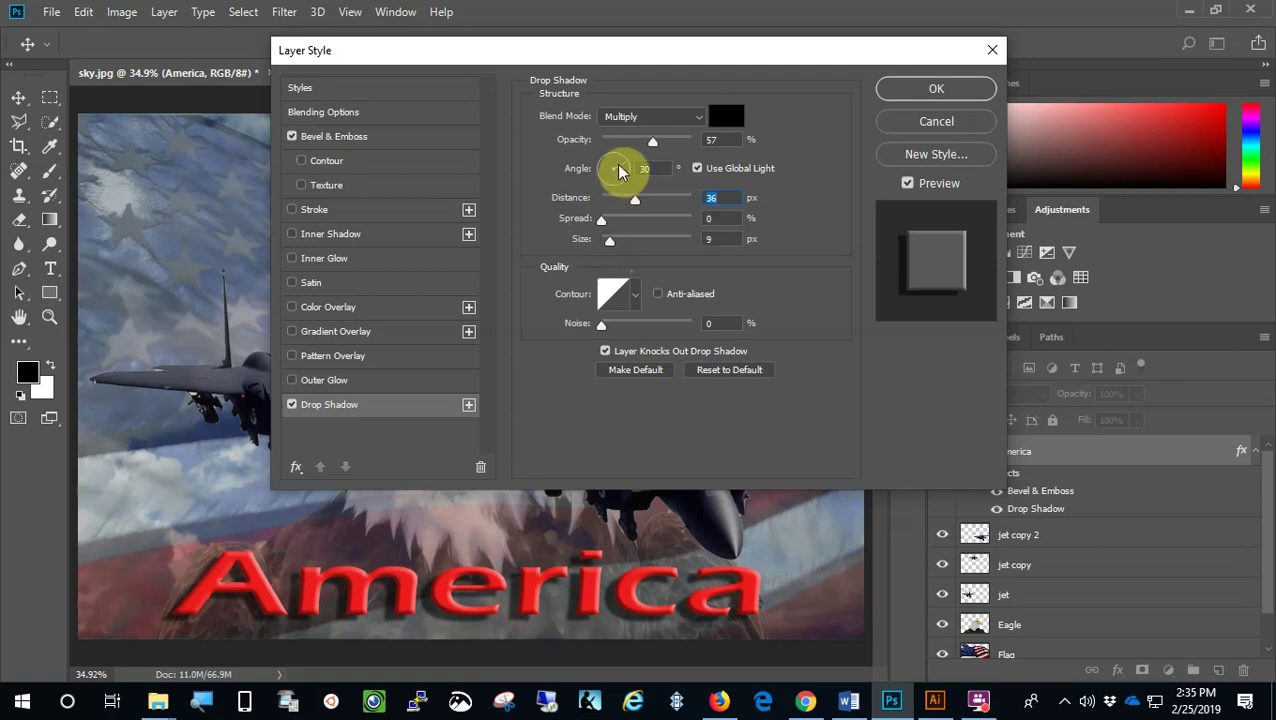
{"action": "mouse_move", "coordinate": [603, 197]}
{"action": "left_mouse_down"}
{"action": "mouse_move", "coordinate": [586, 195]}
{"action": "mouse_move", "coordinate": [620, 190]}
{"action": "left_mouse_up"}
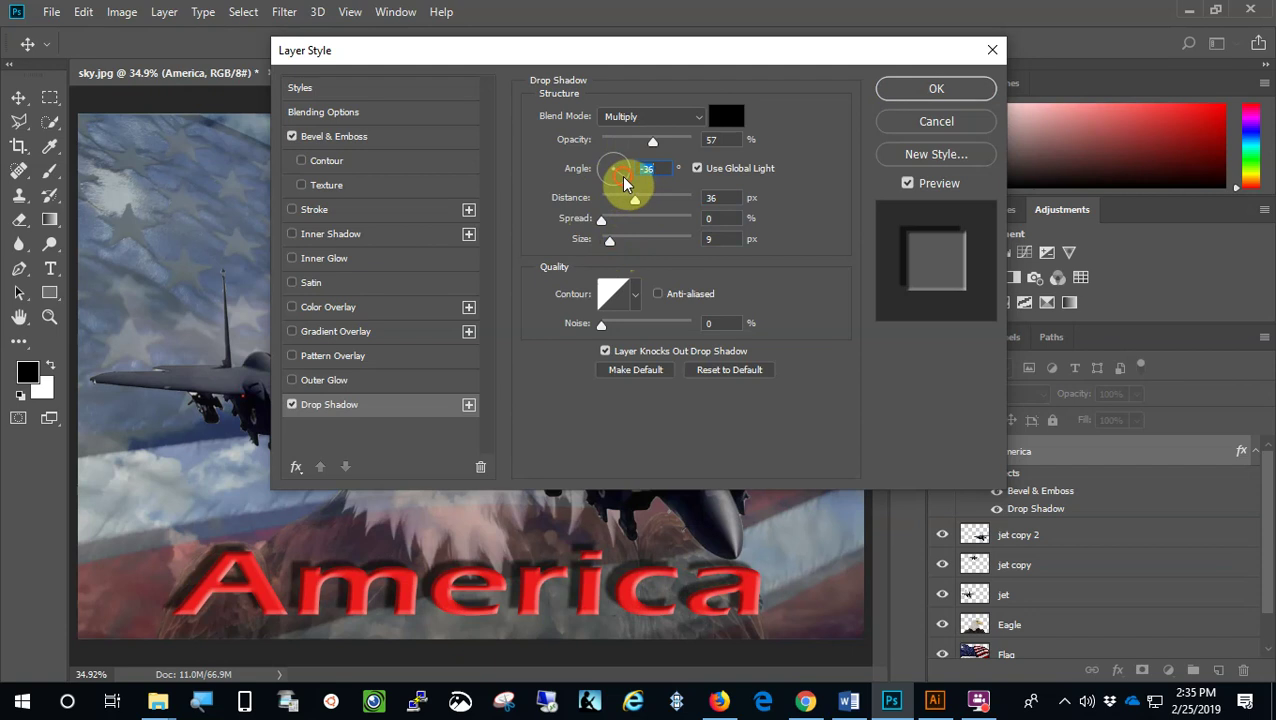
{"action": "left_click_drag", "start_coordinate": [624, 183], "coordinate": [633, 159]}
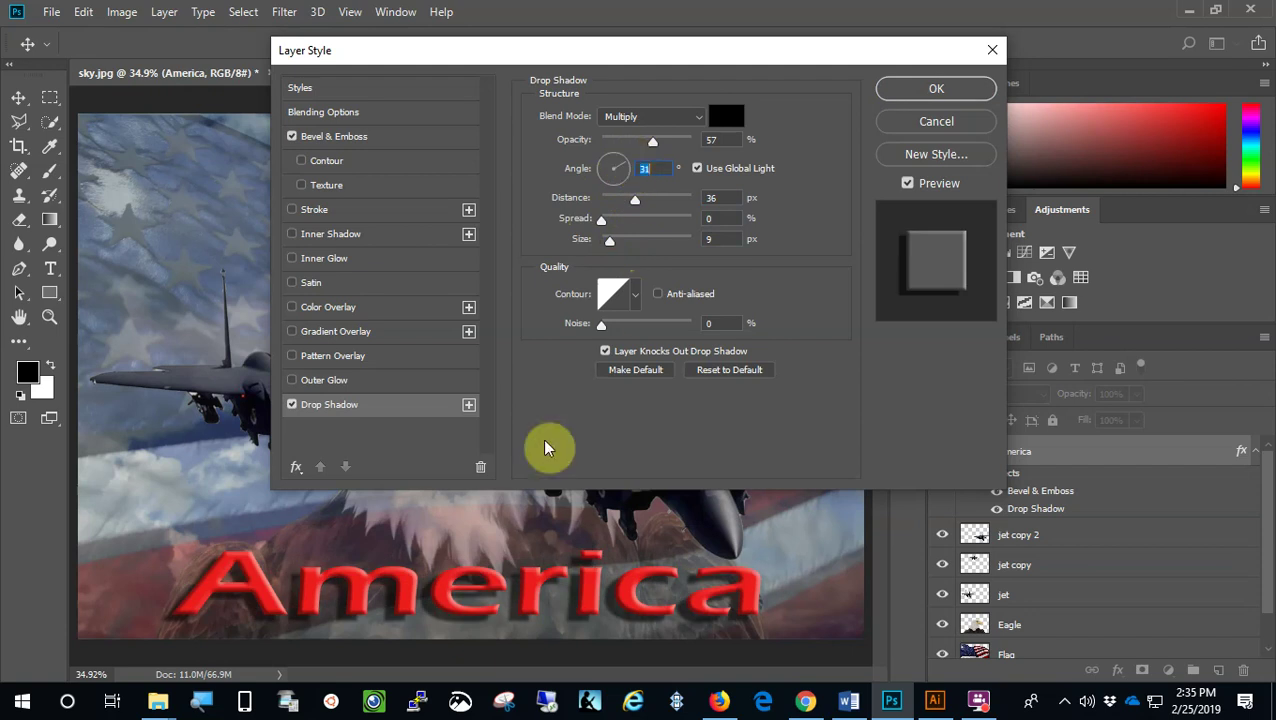
{"action": "left_click", "coordinate": [916, 89]}
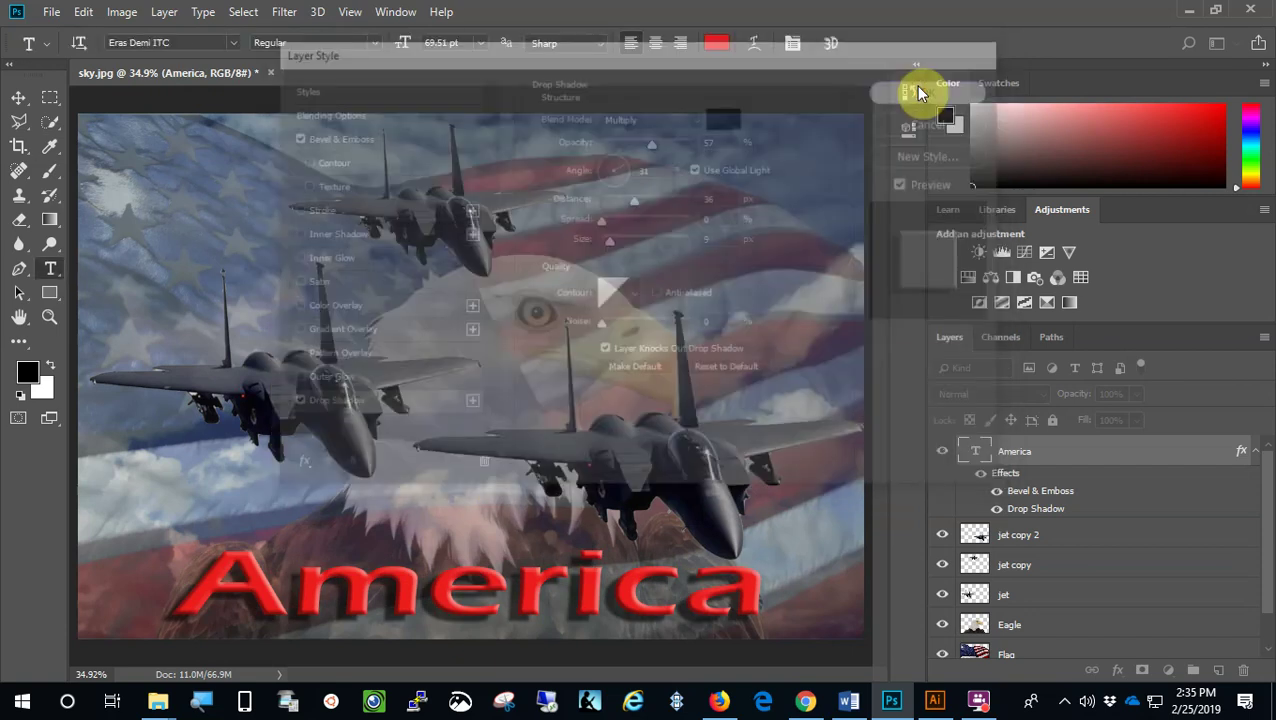
Examine the file formats offered for saving the composite, including Photoshop PSD and JPEG, without saving the file.
{"action": "left_click", "coordinate": [50, 11]}
{"action": "left_click", "coordinate": [128, 220]}
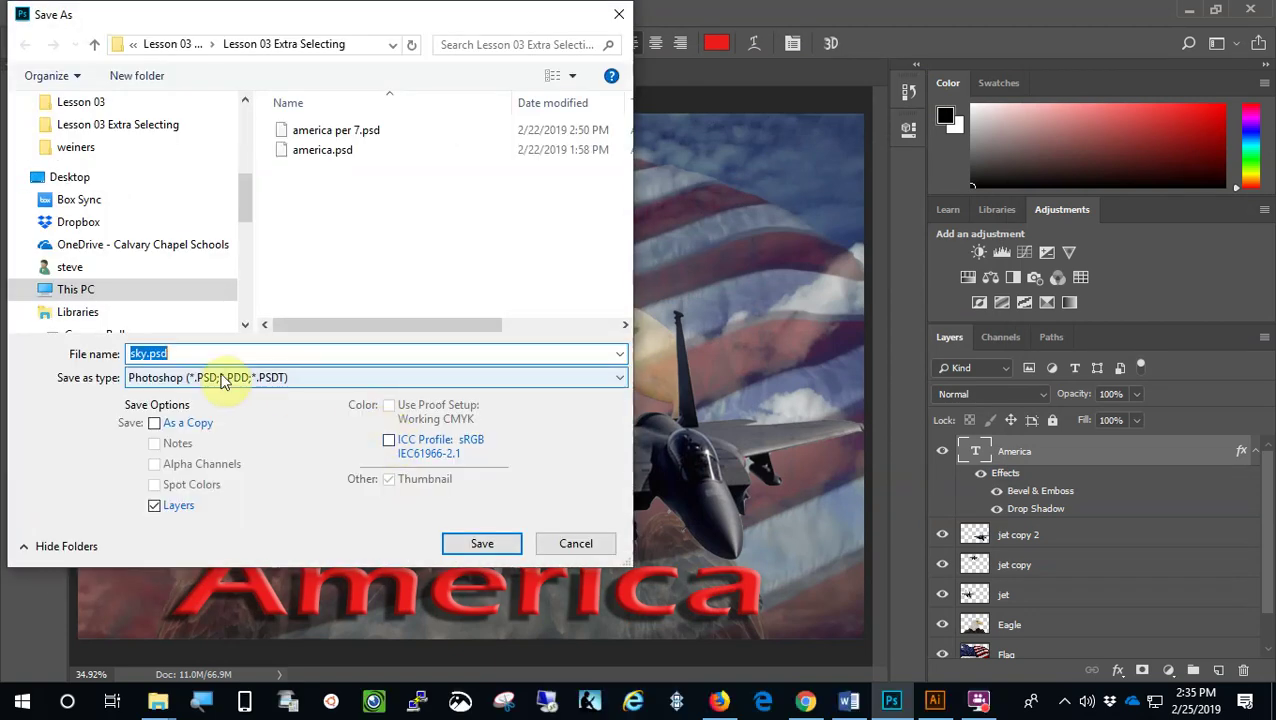
{"action": "left_click", "coordinate": [222, 378]}
{"action": "left_click", "coordinate": [222, 378]}
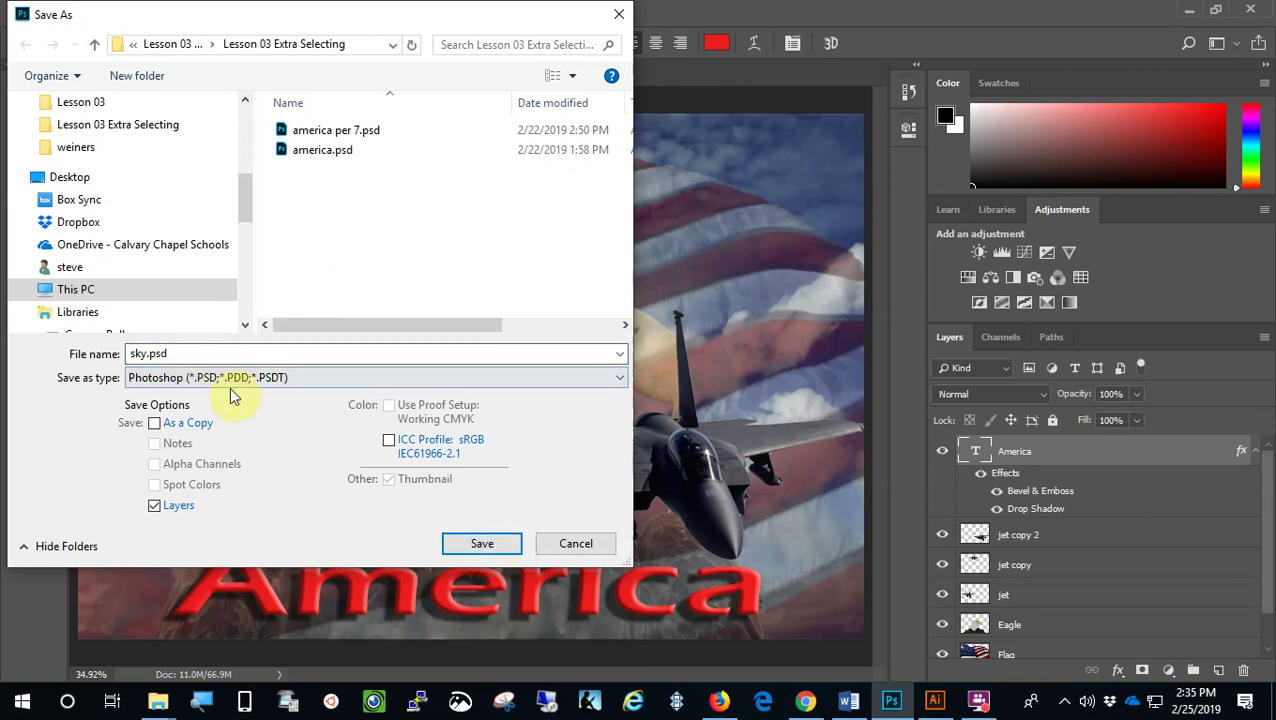
{"action": "left_click", "coordinate": [590, 548]}
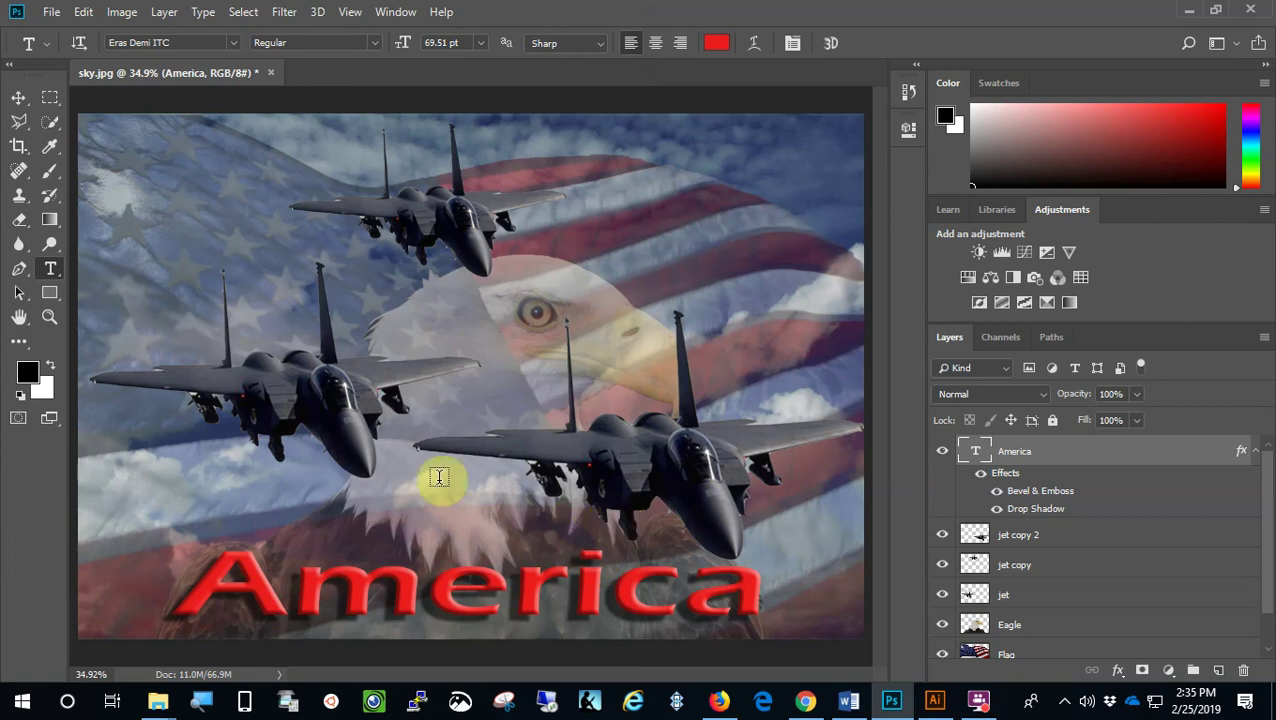
{"action": "left_click", "coordinate": [51, 12]}
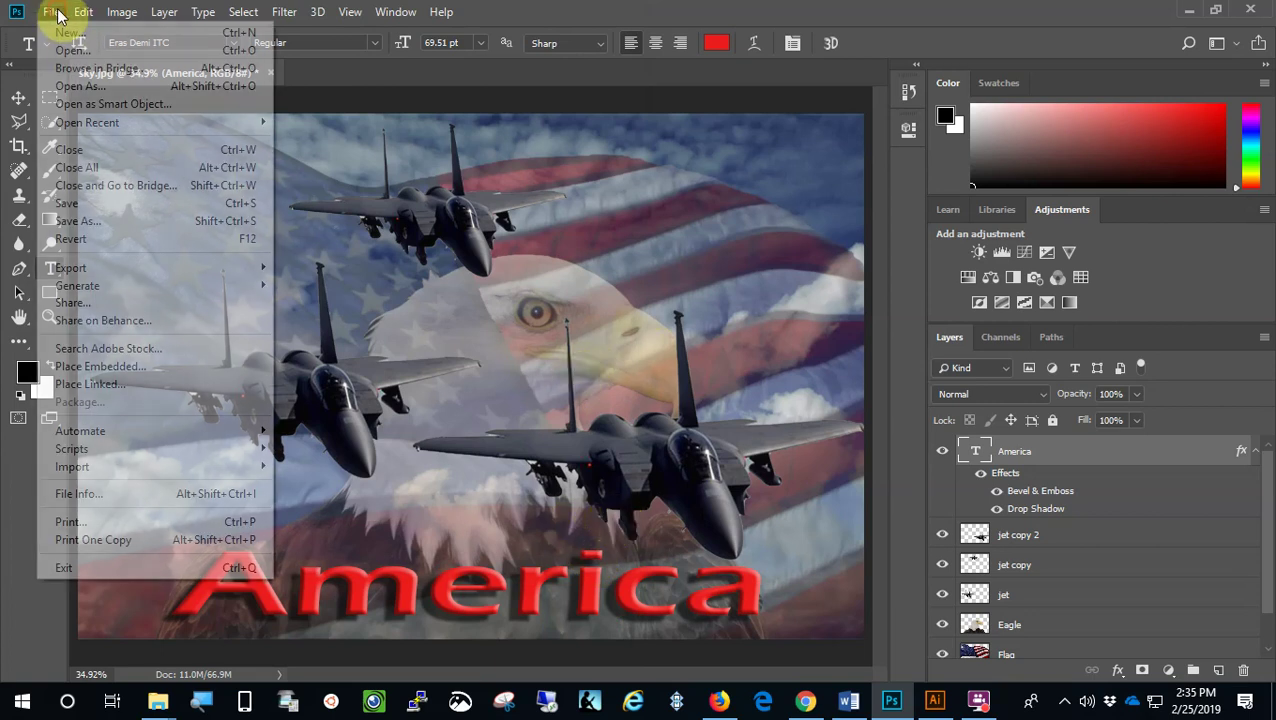
{"action": "left_click", "coordinate": [104, 222]}
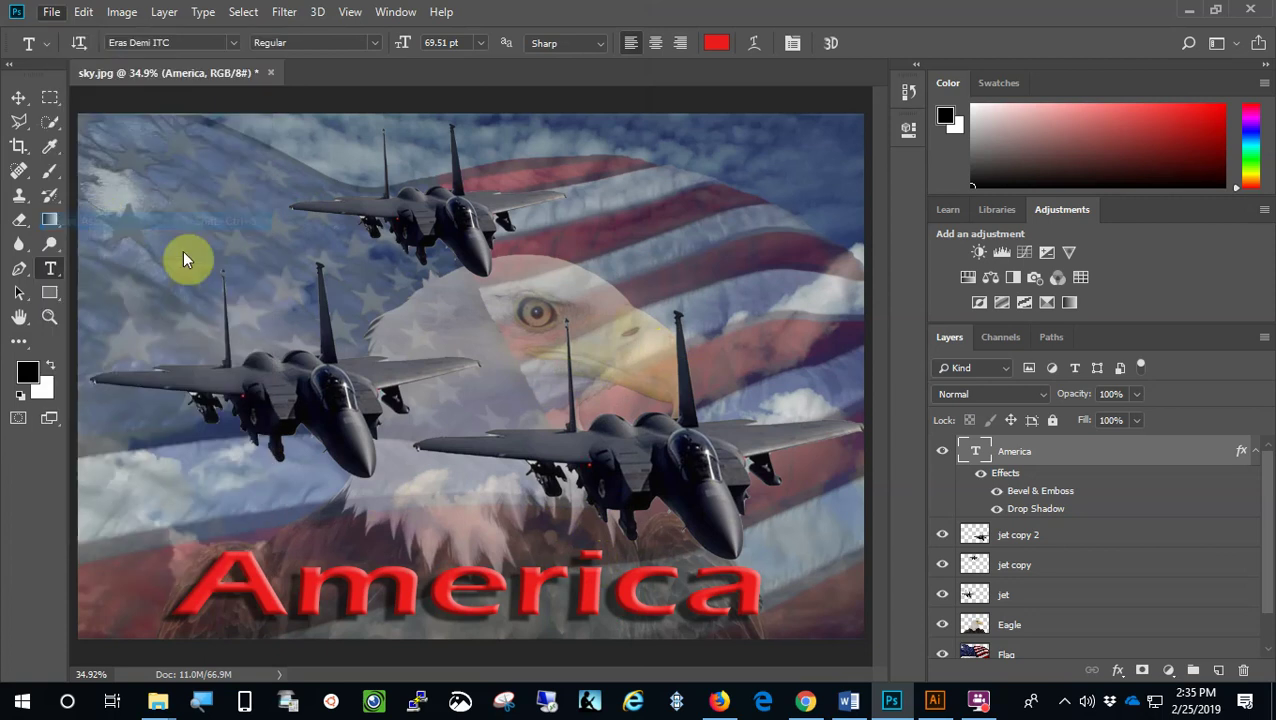
{"action": "left_click", "coordinate": [293, 379]}
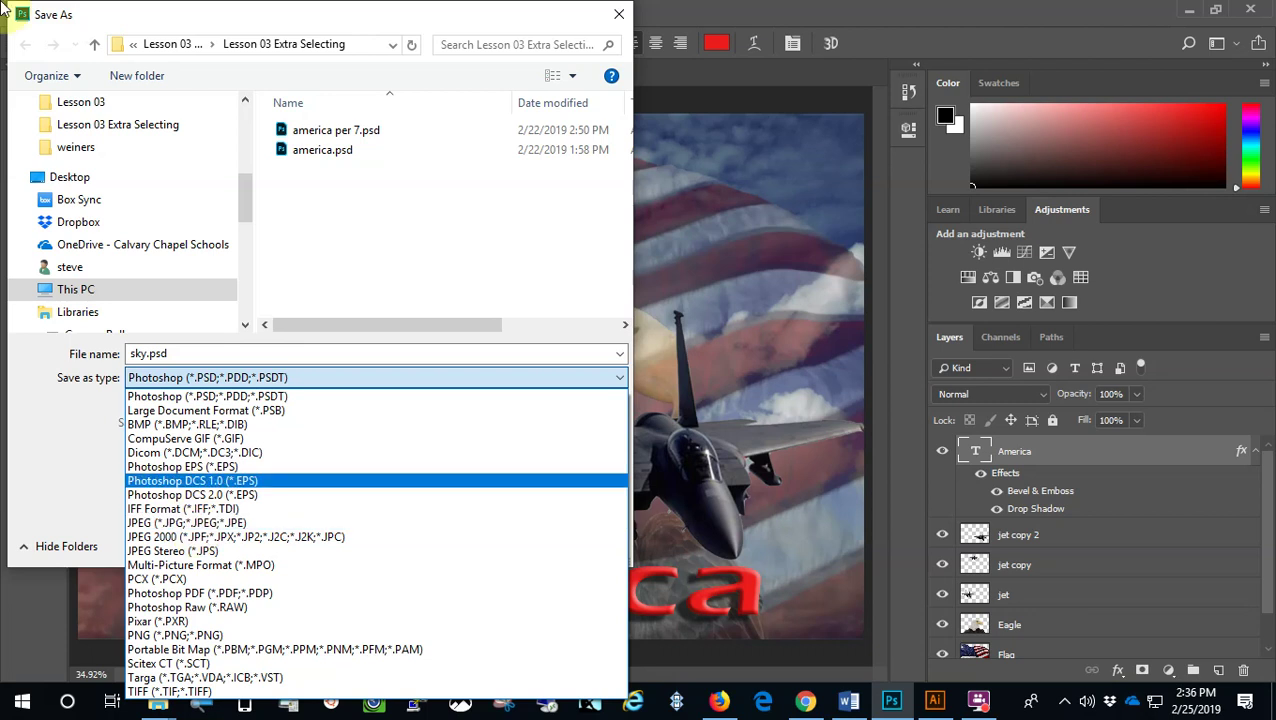
{"action": "left_click", "coordinate": [51, 464]}
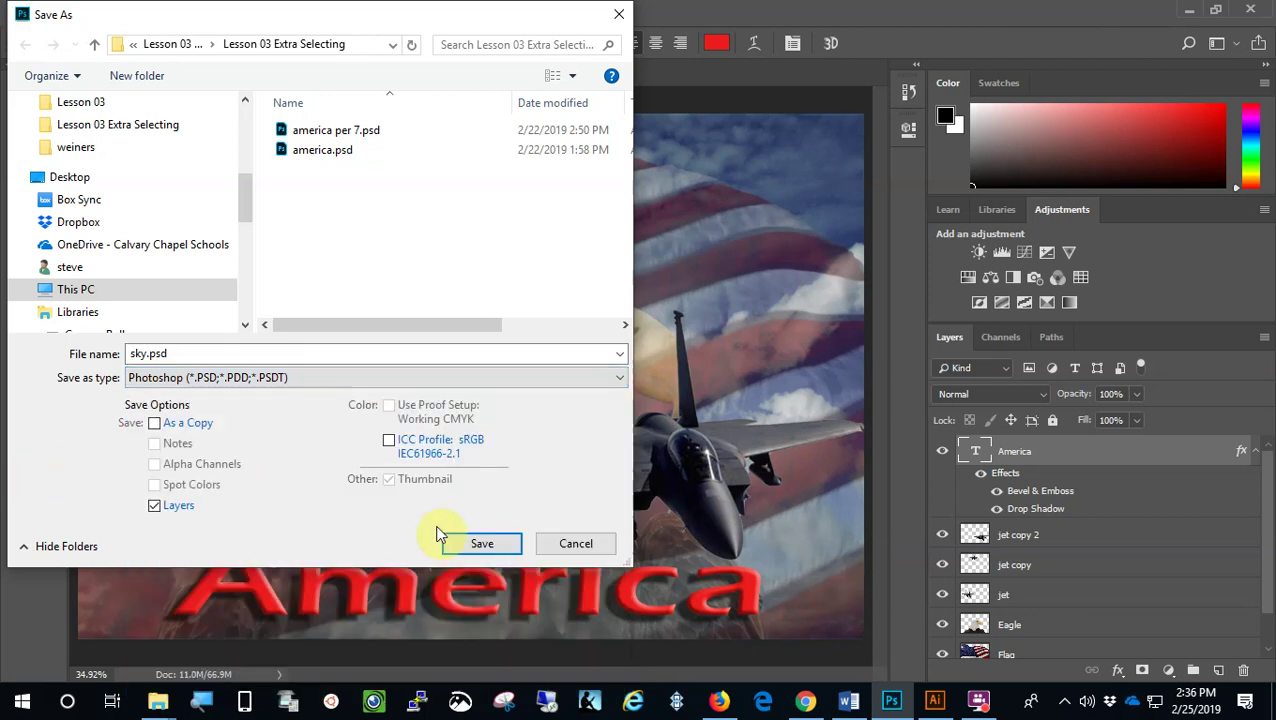
{"action": "left_click", "coordinate": [576, 545]}
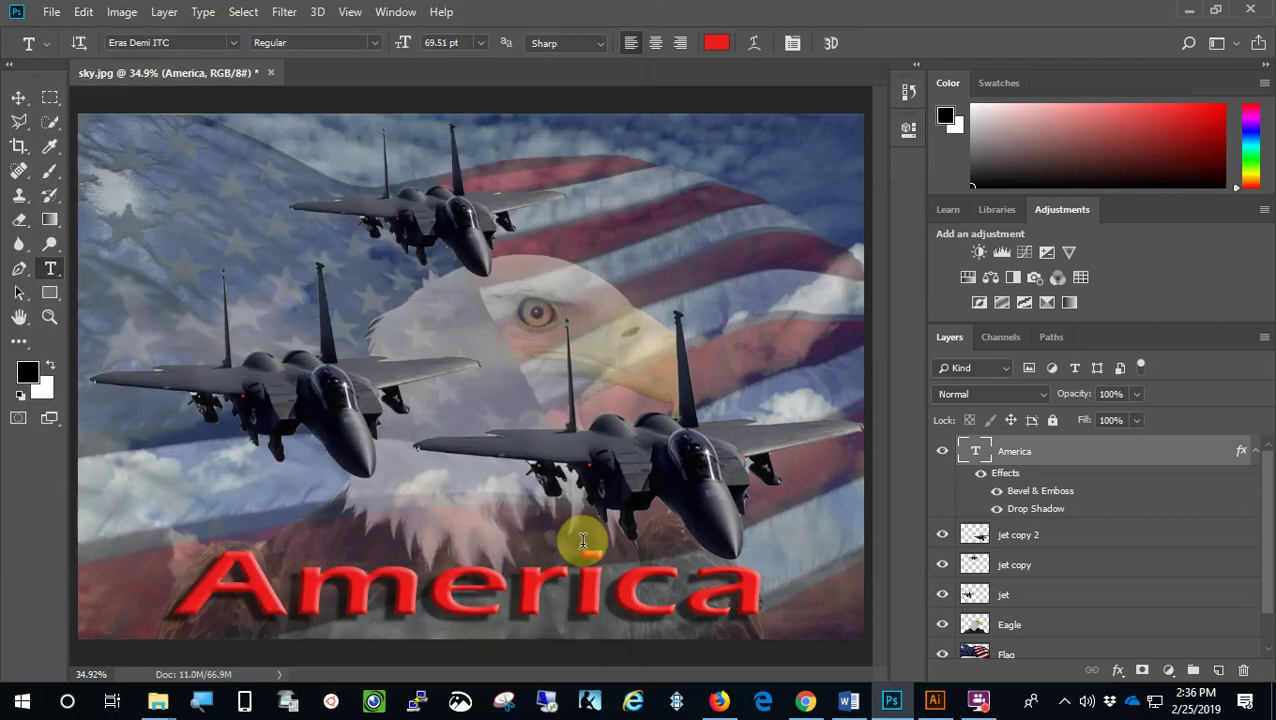